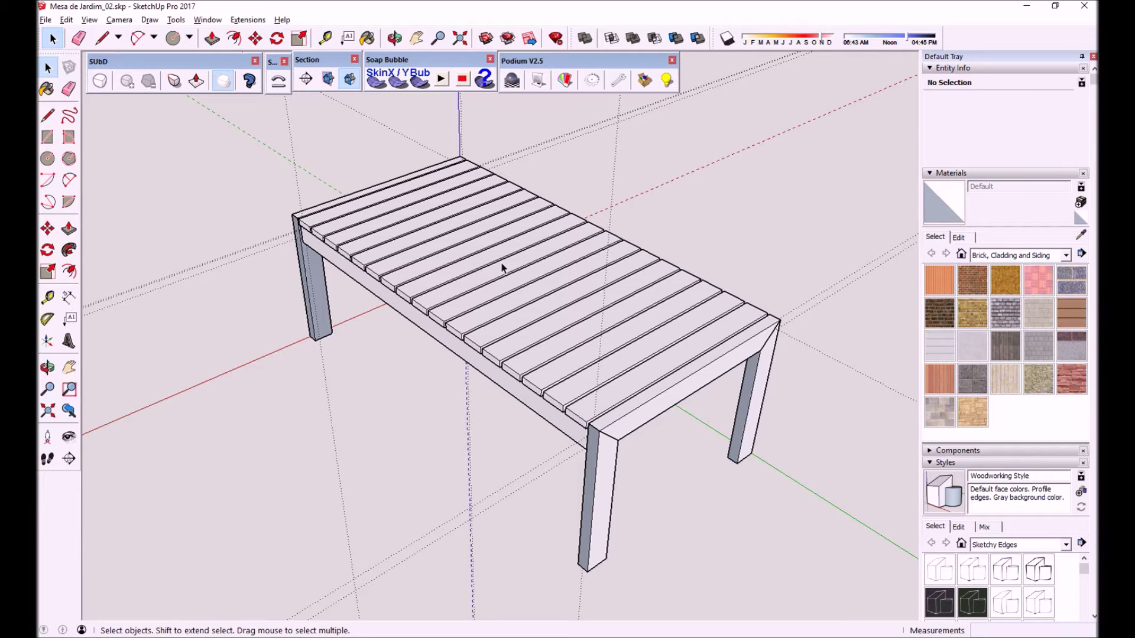
Zoom to the table corner, then select and hide the rail along its edge.
{"action": "scroll", "coordinate": [283, 204], "scroll_direction": "up", "scroll_amount": 3}
{"action": "scroll", "coordinate": [313, 207], "scroll_direction": "up", "scroll_amount": 3}
{"action": "mouse_move", "coordinate": [321, 209]}
{"action": "middle_mouse_down"}
{"action": "mouse_move", "coordinate": [311, 177]}
{"action": "mouse_move", "coordinate": [312, 238]}
{"action": "mouse_move", "coordinate": [360, 296]}
{"action": "mouse_move", "coordinate": [348, 287]}
{"action": "middle_mouse_up"}
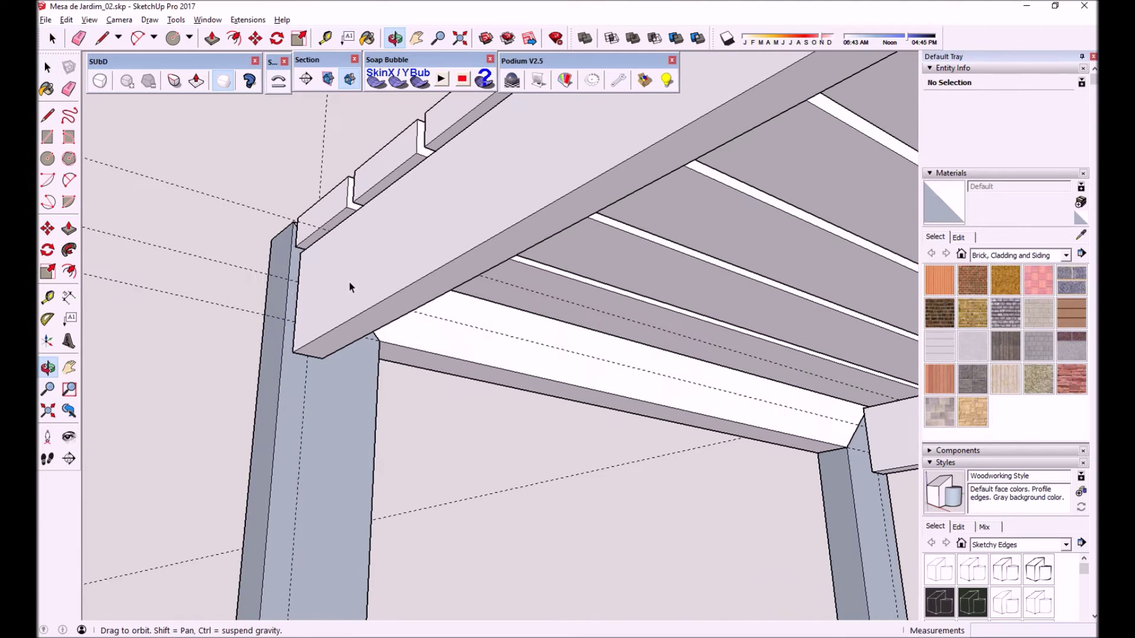
{"action": "left_click", "coordinate": [363, 274]}
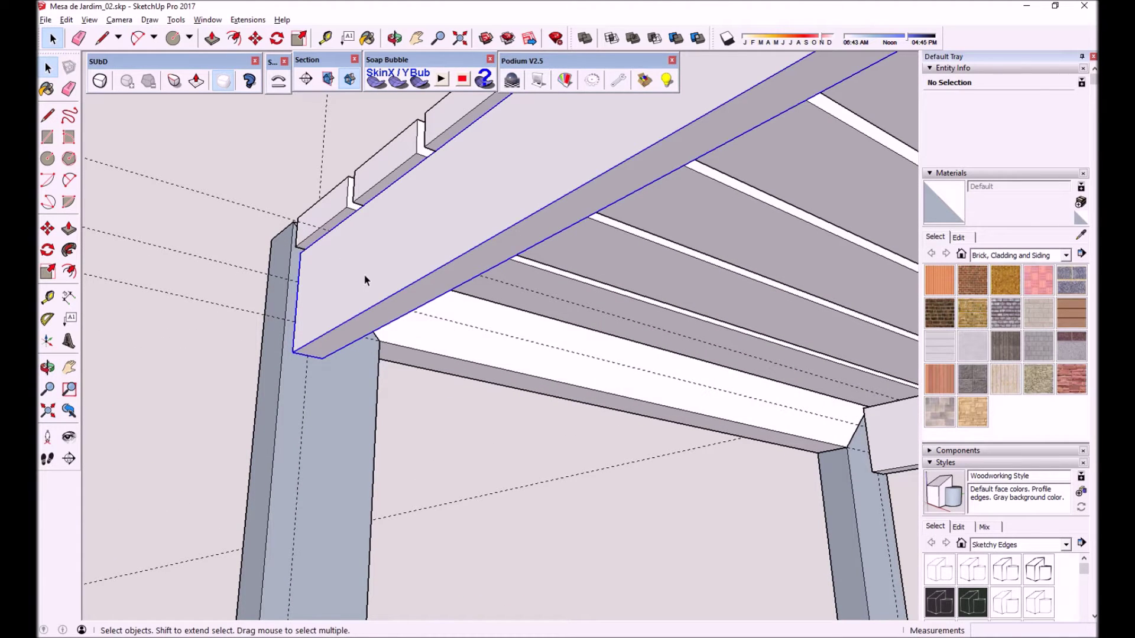
{"action": "right_click", "coordinate": [364, 274]}
{"action": "left_click", "coordinate": [395, 311]}
Inspect the two exposed dowel holes in the leg, then orbit to open ground.
{"action": "mouse_move", "coordinate": [395, 311]}
{"action": "middle_mouse_down"}
{"action": "mouse_move", "coordinate": [308, 280]}
{"action": "mouse_move", "coordinate": [333, 236]}
{"action": "mouse_move", "coordinate": [350, 246]}
{"action": "mouse_move", "coordinate": [253, 283]}
{"action": "mouse_move", "coordinate": [375, 372]}
{"action": "mouse_move", "coordinate": [387, 455]}
{"action": "mouse_move", "coordinate": [243, 393]}
{"action": "mouse_move", "coordinate": [317, 471]}
{"action": "mouse_move", "coordinate": [240, 405]}
{"action": "mouse_move", "coordinate": [247, 382]}
{"action": "middle_mouse_up"}
{"action": "scroll", "coordinate": [261, 352], "scroll_direction": "up", "scroll_amount": 2}
{"action": "scroll", "coordinate": [303, 304], "scroll_direction": "up", "scroll_amount": 2}
{"action": "scroll", "coordinate": [299, 321], "scroll_direction": "down", "scroll_amount": 3}
{"action": "scroll", "coordinate": [299, 320], "scroll_direction": "down", "scroll_amount": 2}
{"action": "scroll", "coordinate": [302, 323], "scroll_direction": "up", "scroll_amount": 2}
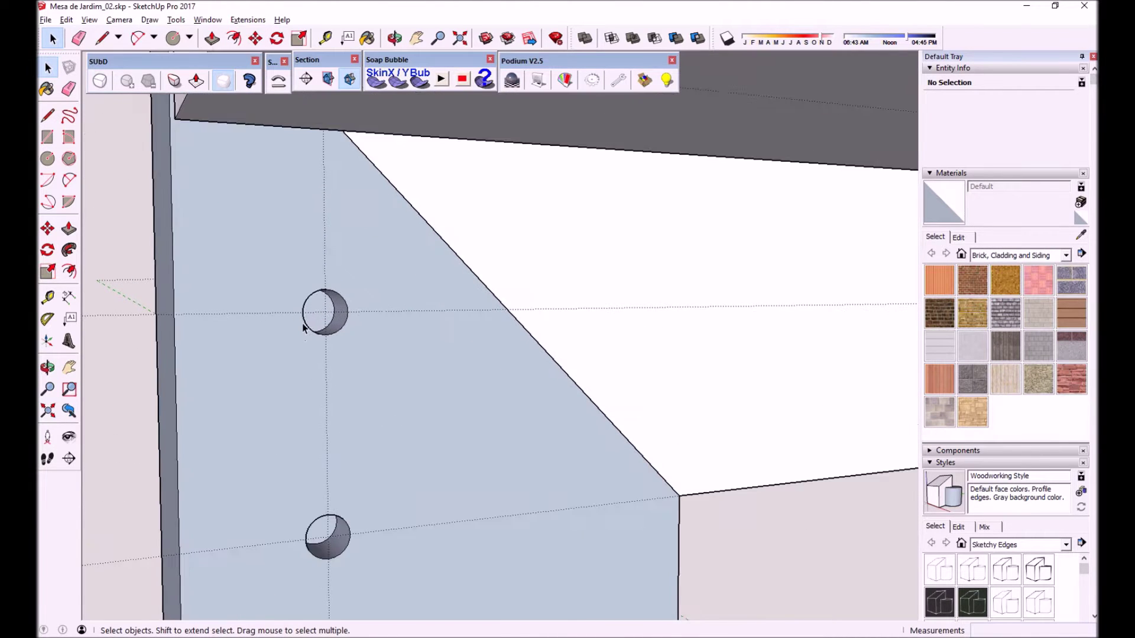
{"action": "scroll", "coordinate": [313, 313], "scroll_direction": "up", "scroll_amount": 2}
{"action": "scroll", "coordinate": [327, 316], "scroll_direction": "down", "scroll_amount": 1}
{"action": "mouse_move", "coordinate": [327, 316]}
{"action": "middle_mouse_down"}
{"action": "mouse_move", "coordinate": [329, 350]}
{"action": "mouse_move", "coordinate": [319, 332]}
{"action": "mouse_move", "coordinate": [333, 309]}
{"action": "middle_mouse_up"}
{"action": "scroll", "coordinate": [331, 302], "scroll_direction": "up", "scroll_amount": 2}
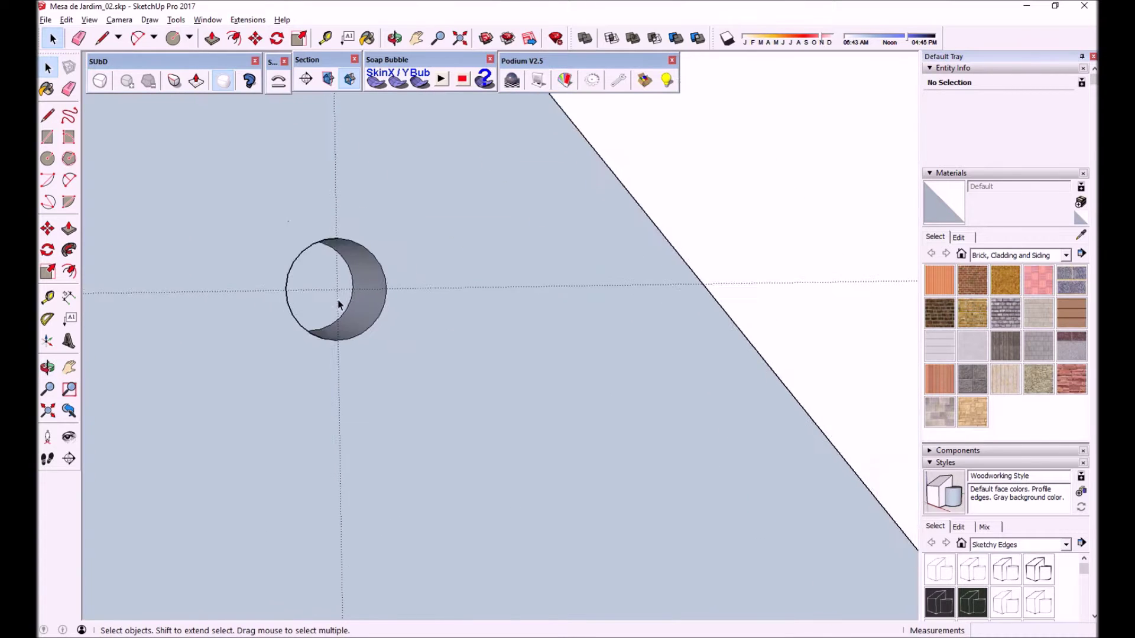
{"action": "scroll", "coordinate": [340, 305], "scroll_direction": "down", "scroll_amount": 3}
{"action": "scroll", "coordinate": [342, 313], "scroll_direction": "up", "scroll_amount": 2}
{"action": "scroll", "coordinate": [344, 317], "scroll_direction": "down", "scroll_amount": 1}
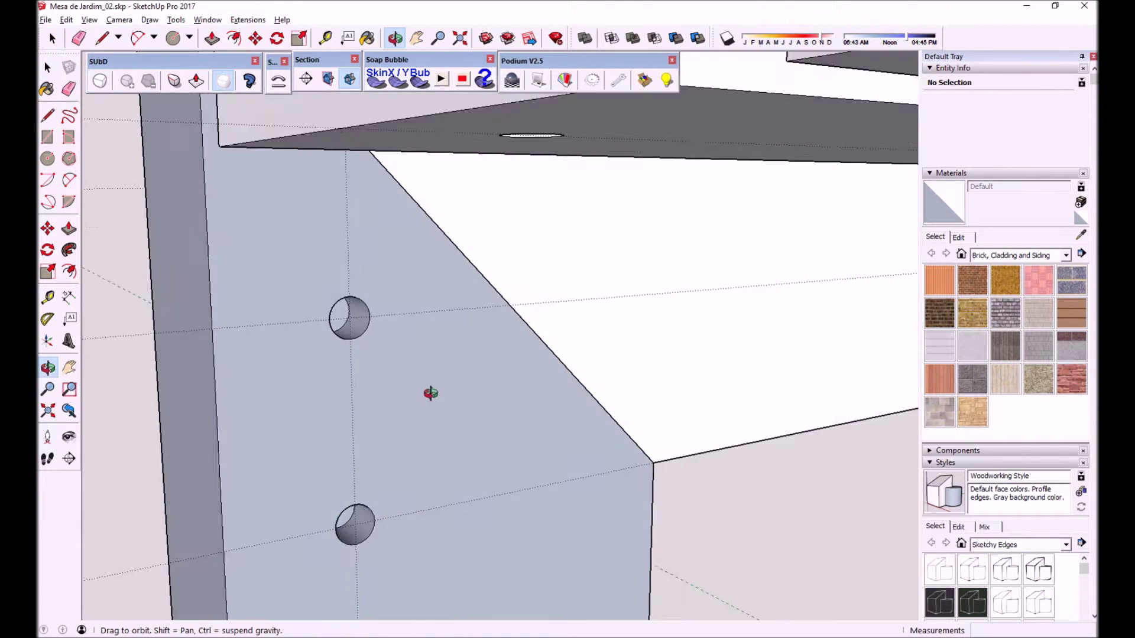
{"action": "middle_click_drag", "start_coordinate": [383, 376], "coordinate": [451, 362]}
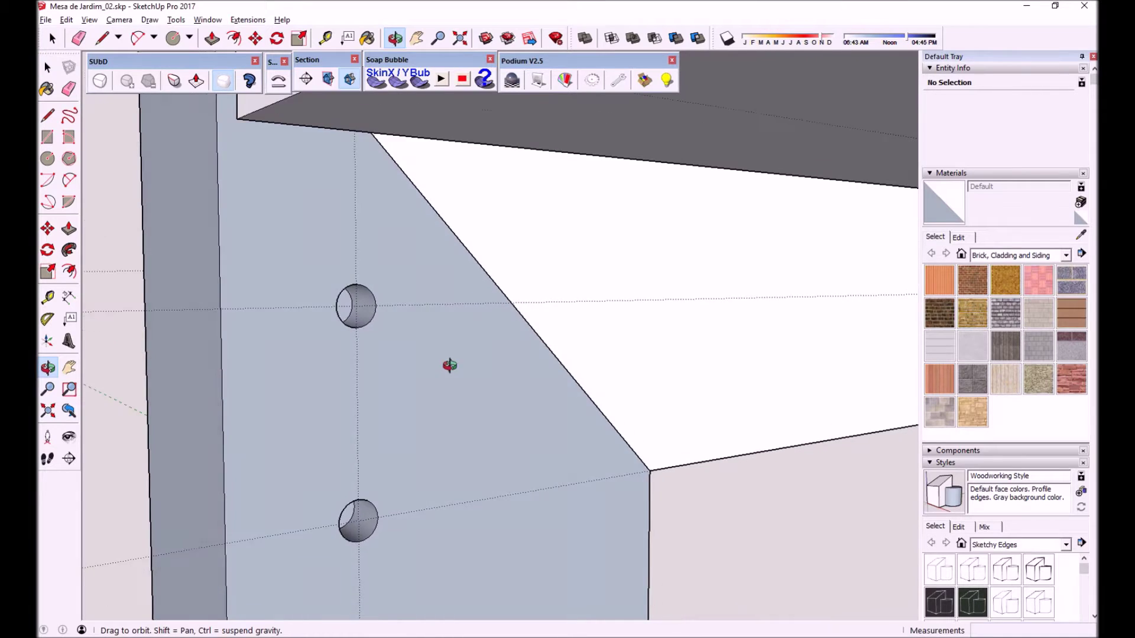
{"action": "scroll", "coordinate": [327, 280], "scroll_direction": "up", "scroll_amount": 1}
{"action": "scroll", "coordinate": [363, 331], "scroll_direction": "down", "scroll_amount": 1}
{"action": "scroll", "coordinate": [366, 310], "scroll_direction": "up", "scroll_amount": 2}
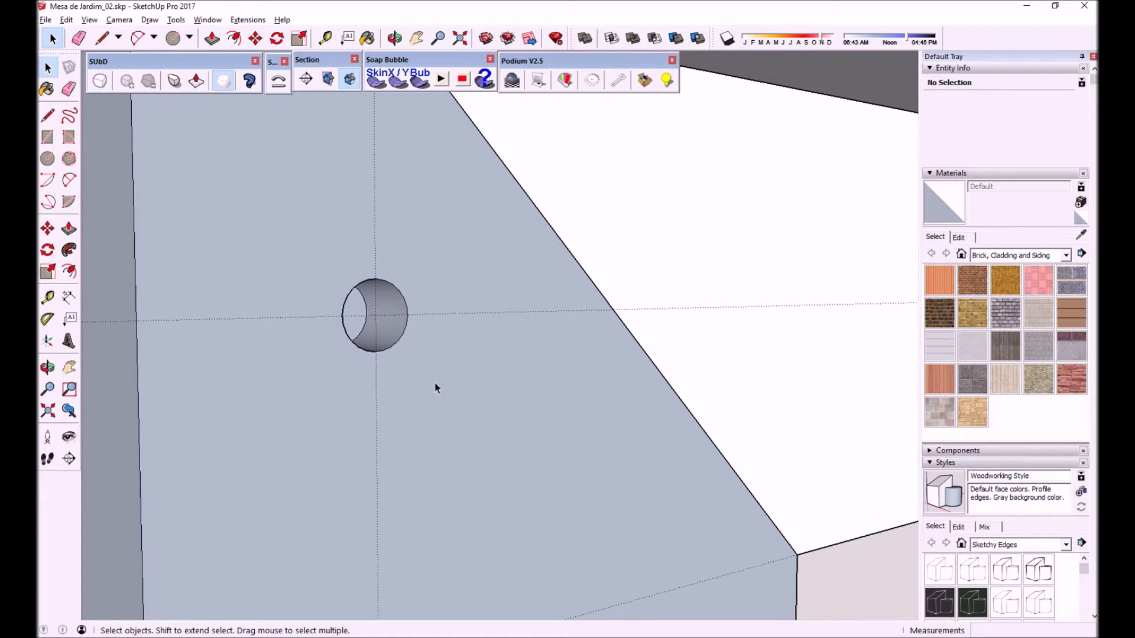
{"action": "scroll", "coordinate": [435, 387], "scroll_direction": "down", "scroll_amount": 3}
{"action": "scroll", "coordinate": [440, 413], "scroll_direction": "down", "scroll_amount": 2}
{"action": "scroll", "coordinate": [448, 461], "scroll_direction": "down", "scroll_amount": 2}
{"action": "mouse_move", "coordinate": [442, 570]}
{"action": "middle_mouse_down"}
{"action": "mouse_move", "coordinate": [486, 497]}
{"action": "mouse_move", "coordinate": [534, 515]}
{"action": "mouse_move", "coordinate": [561, 383]}
{"action": "mouse_move", "coordinate": [656, 341]}
{"action": "middle_mouse_up"}
{"action": "scroll", "coordinate": [661, 501], "scroll_direction": "down", "scroll_amount": 2}
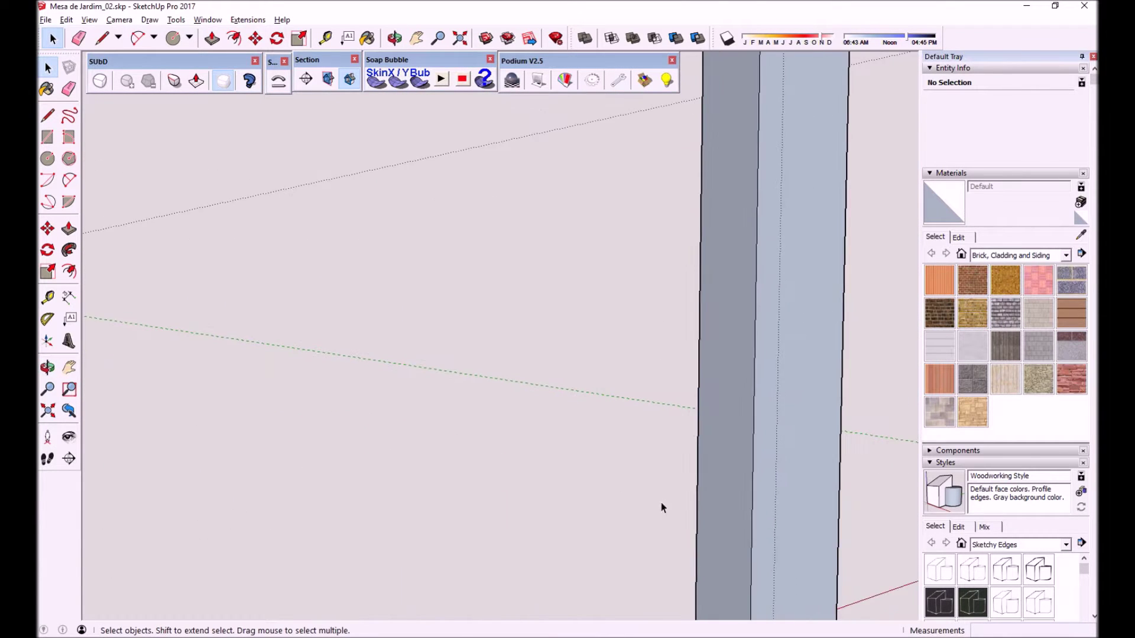
{"action": "scroll", "coordinate": [685, 508], "scroll_direction": "down", "scroll_amount": 2}
{"action": "scroll", "coordinate": [699, 495], "scroll_direction": "down", "scroll_amount": 2}
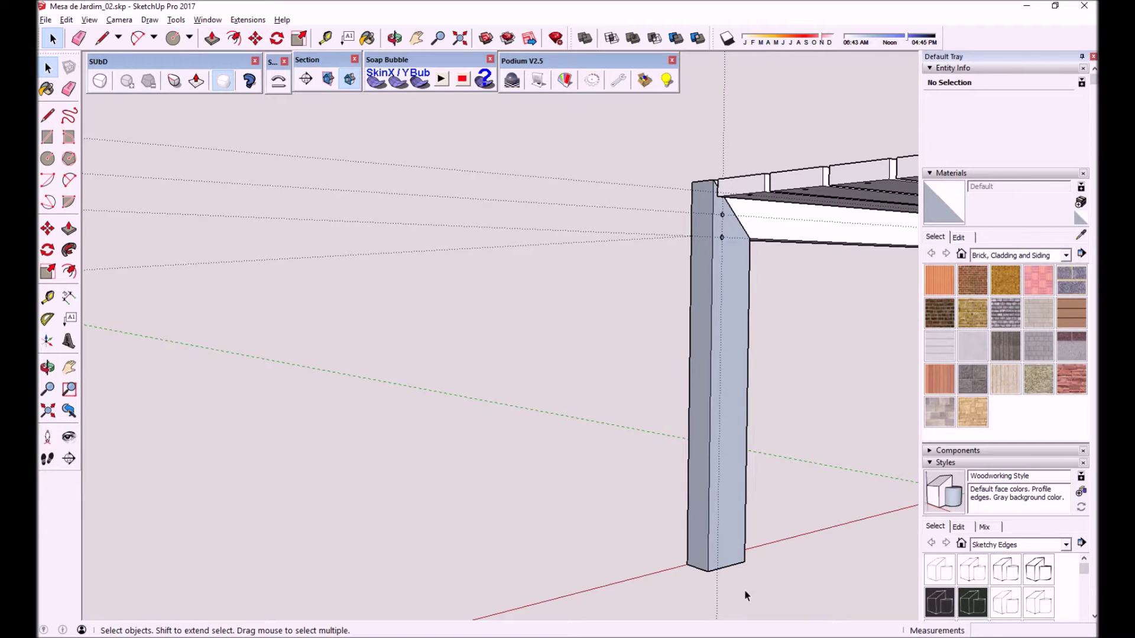
{"action": "mouse_move", "coordinate": [484, 533]}
{"action": "middle_mouse_down"}
{"action": "mouse_move", "coordinate": [648, 197]}
{"action": "mouse_move", "coordinate": [600, 476]}
{"action": "mouse_move", "coordinate": [669, 278]}
{"action": "middle_mouse_up"}
{"action": "mouse_move", "coordinate": [763, 294]}
{"action": "middle_mouse_down"}
{"action": "mouse_move", "coordinate": [652, 307]}
{"action": "mouse_move", "coordinate": [827, 310]}
{"action": "middle_mouse_up"}
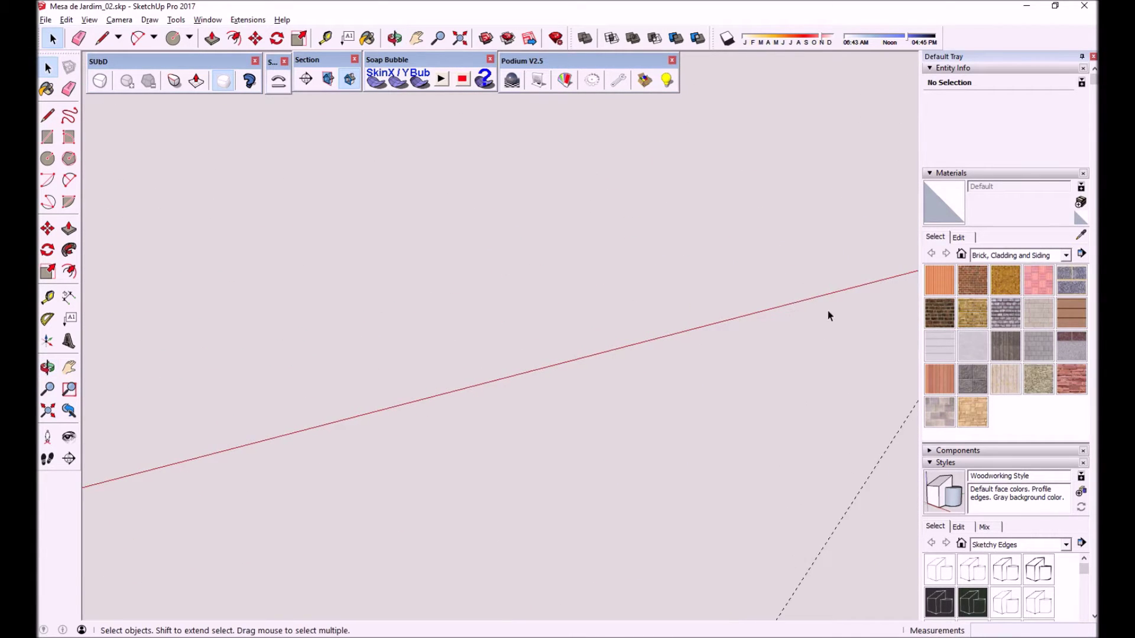
{"action": "mouse_move", "coordinate": [768, 502]}
{"action": "middle_mouse_down"}
{"action": "mouse_move", "coordinate": [861, 520]}
{"action": "mouse_move", "coordinate": [752, 304]}
{"action": "mouse_move", "coordinate": [352, 223]}
{"action": "middle_mouse_up"}
Draw a circle of radius 4 on the ground beside the table.
{"action": "left_click", "coordinate": [48, 159]}
{"action": "left_click", "coordinate": [516, 352]}
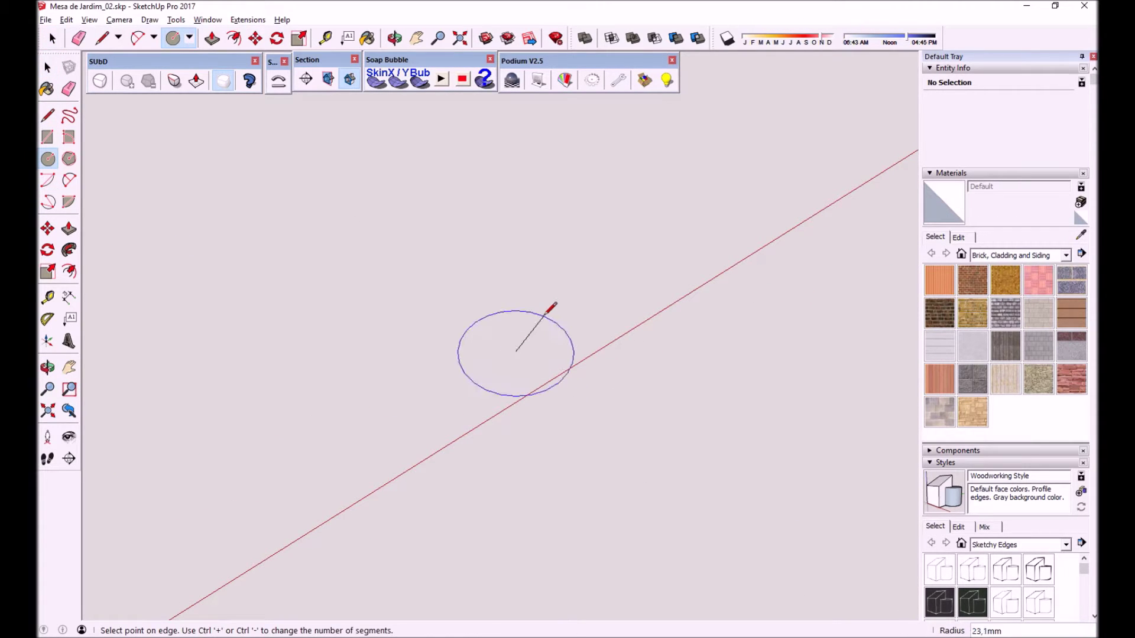
{"action": "key", "text": "Return"}
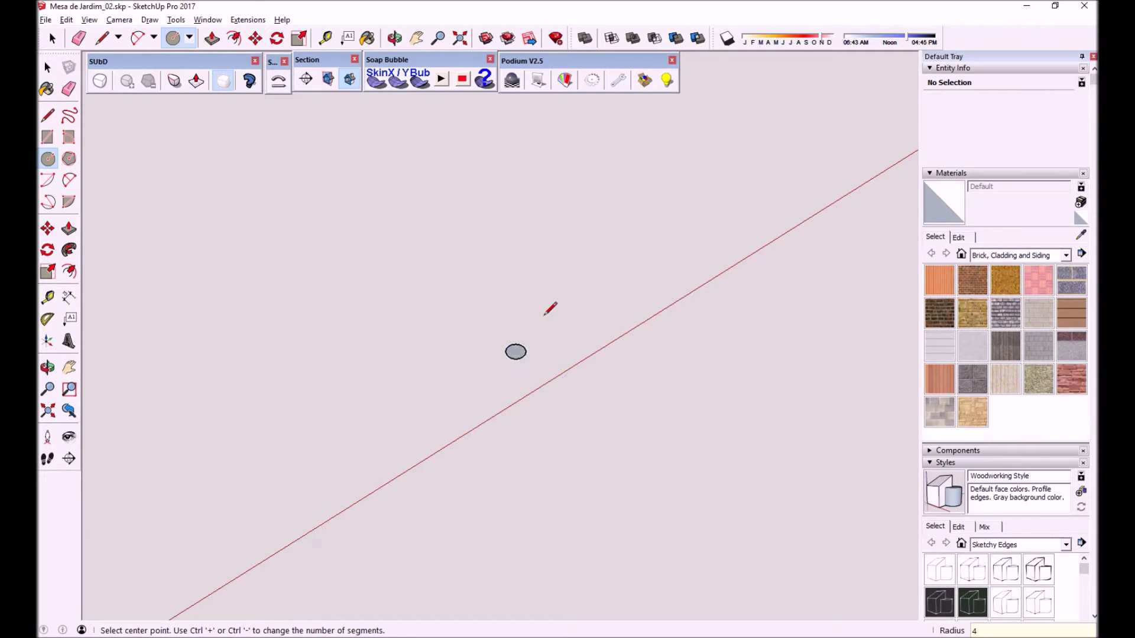
{"action": "scroll", "coordinate": [515, 349], "scroll_direction": "up", "scroll_amount": 3}
{"action": "scroll", "coordinate": [515, 348], "scroll_direction": "up", "scroll_amount": 2}
Push/pull the circle up into a 20 mm tall cylinder.
{"action": "left_click", "coordinate": [69, 248]}
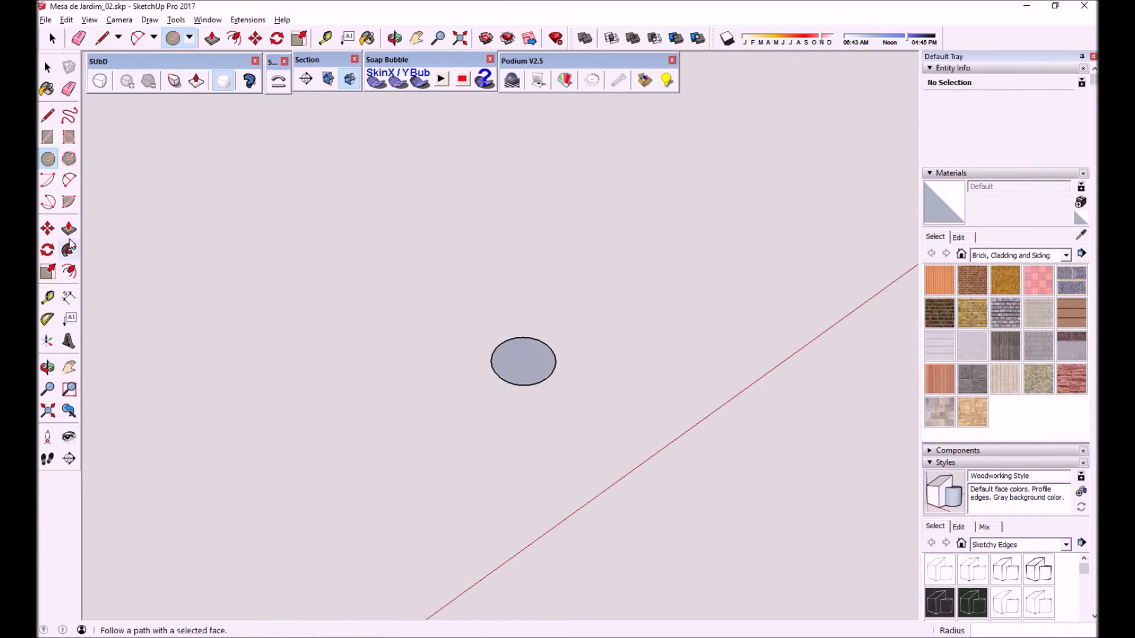
{"action": "left_click", "coordinate": [506, 357]}
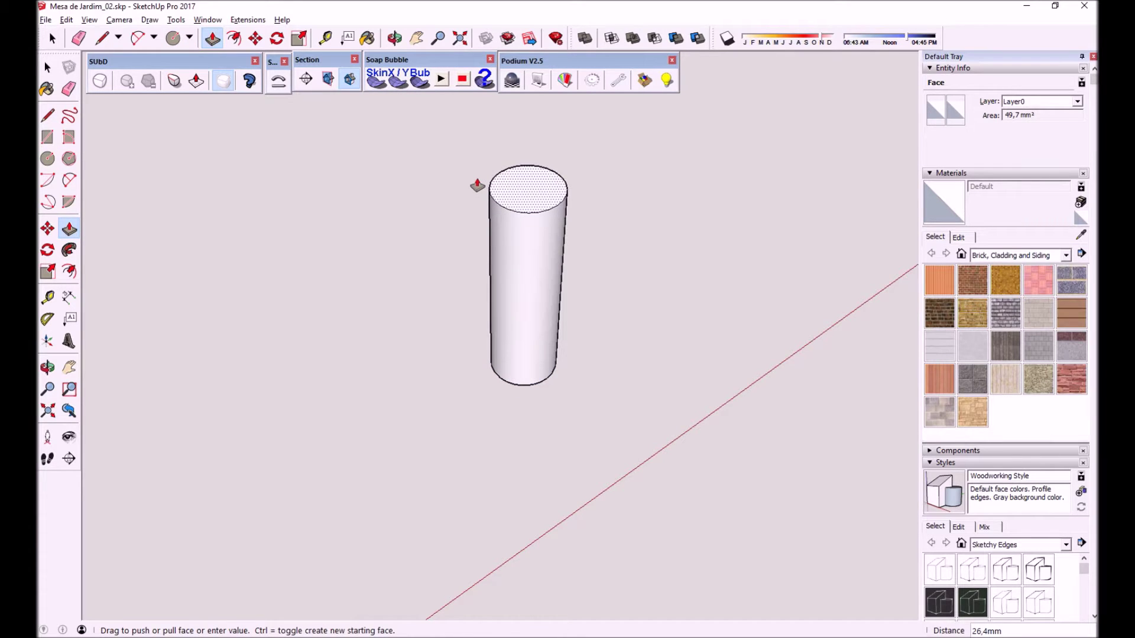
{"action": "type", "text": "20"}
{"action": "key", "text": "Return"}
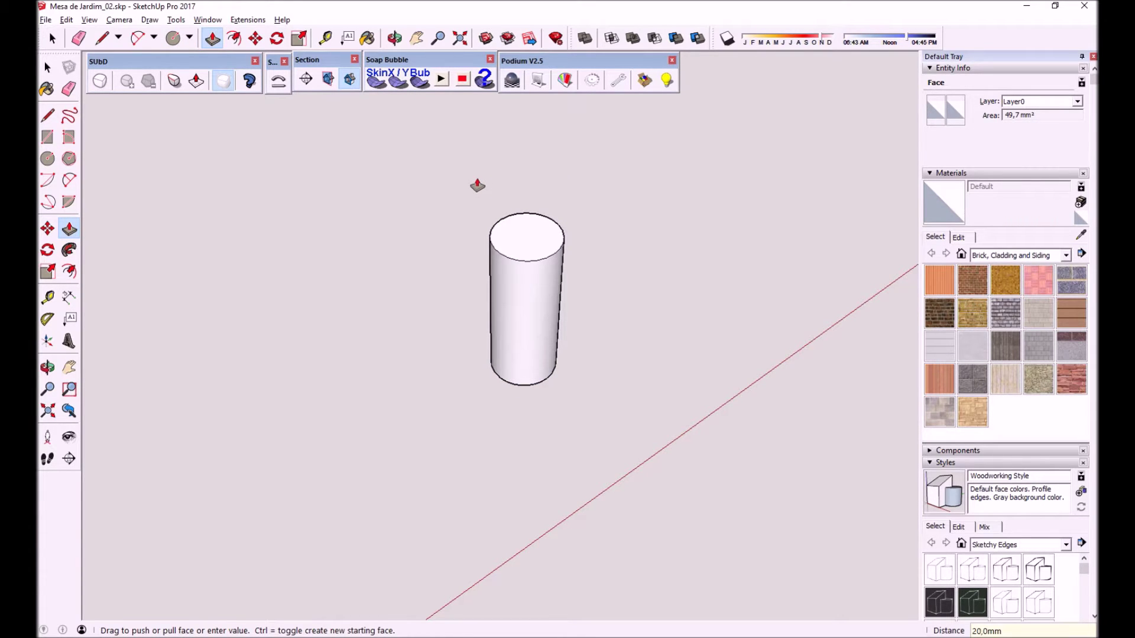
{"action": "mouse_move", "coordinate": [608, 353]}
{"action": "middle_mouse_down"}
{"action": "mouse_move", "coordinate": [664, 253]}
{"action": "mouse_move", "coordinate": [598, 231]}
{"action": "middle_mouse_up"}
{"action": "scroll", "coordinate": [532, 289], "scroll_direction": "up", "scroll_amount": 3}
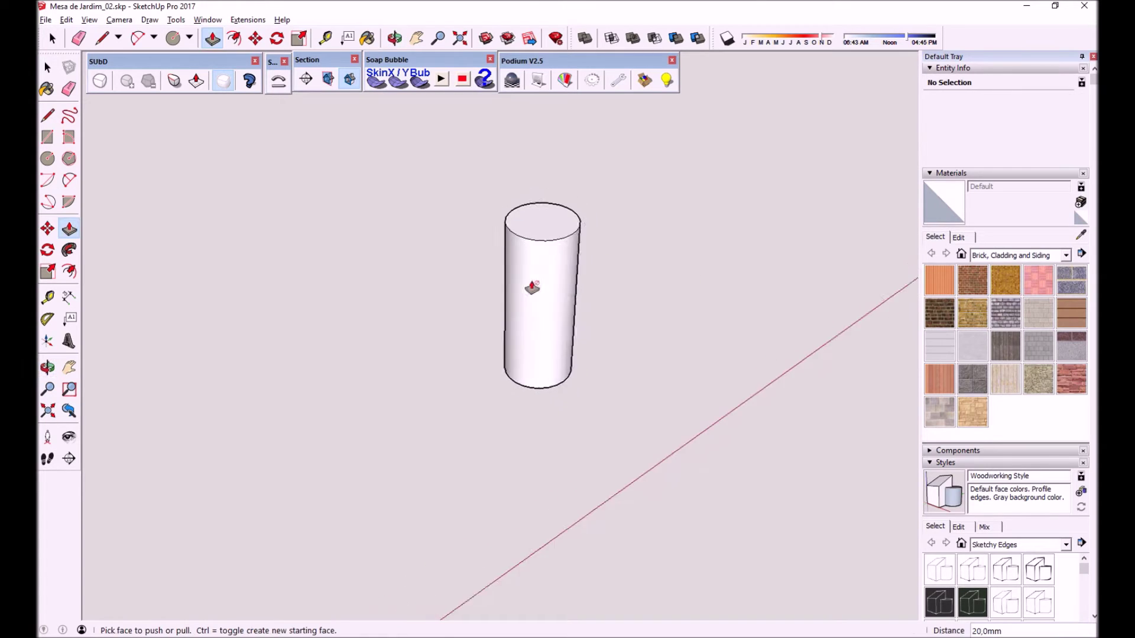
{"action": "middle_click_drag", "start_coordinate": [550, 154], "coordinate": [630, 240]}
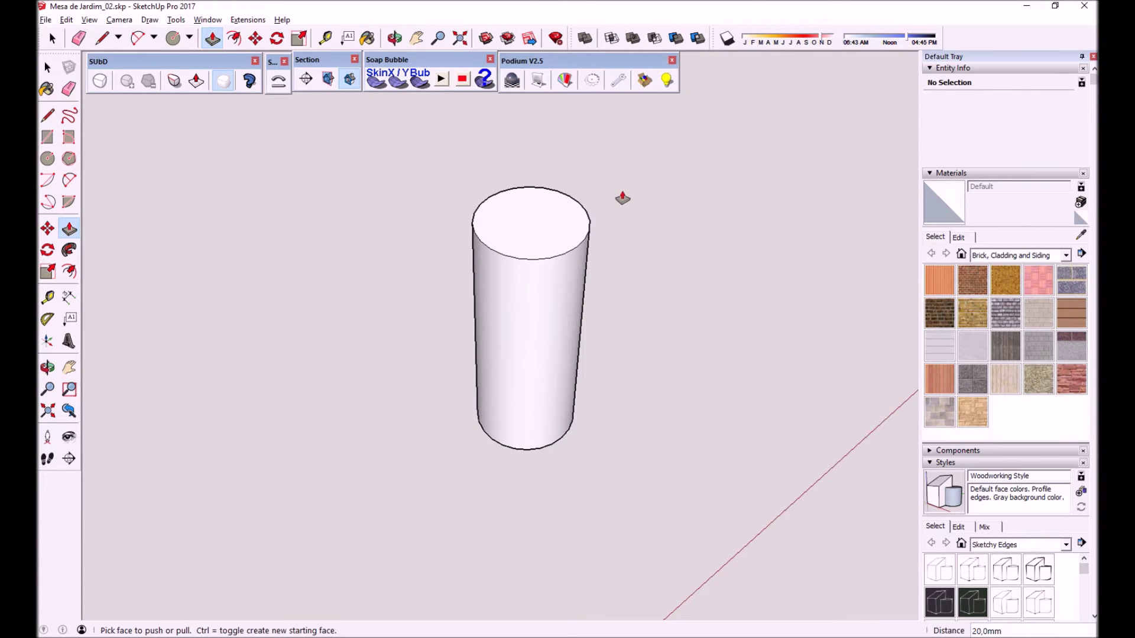
{"action": "left_click", "coordinate": [491, 241]}
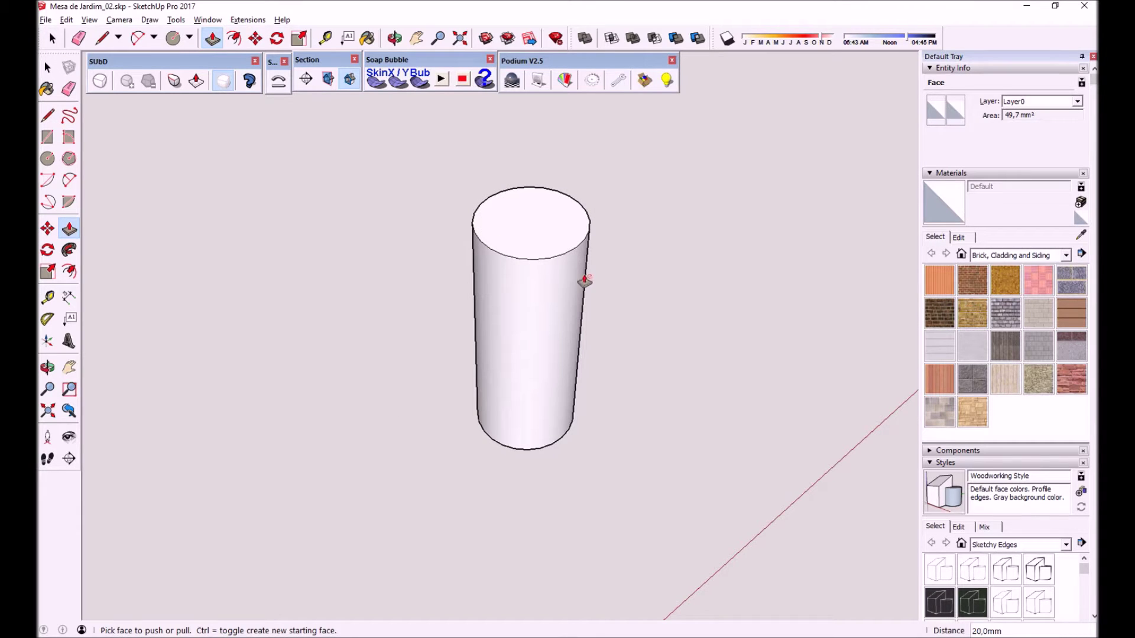
{"action": "key", "text": "Escape"}
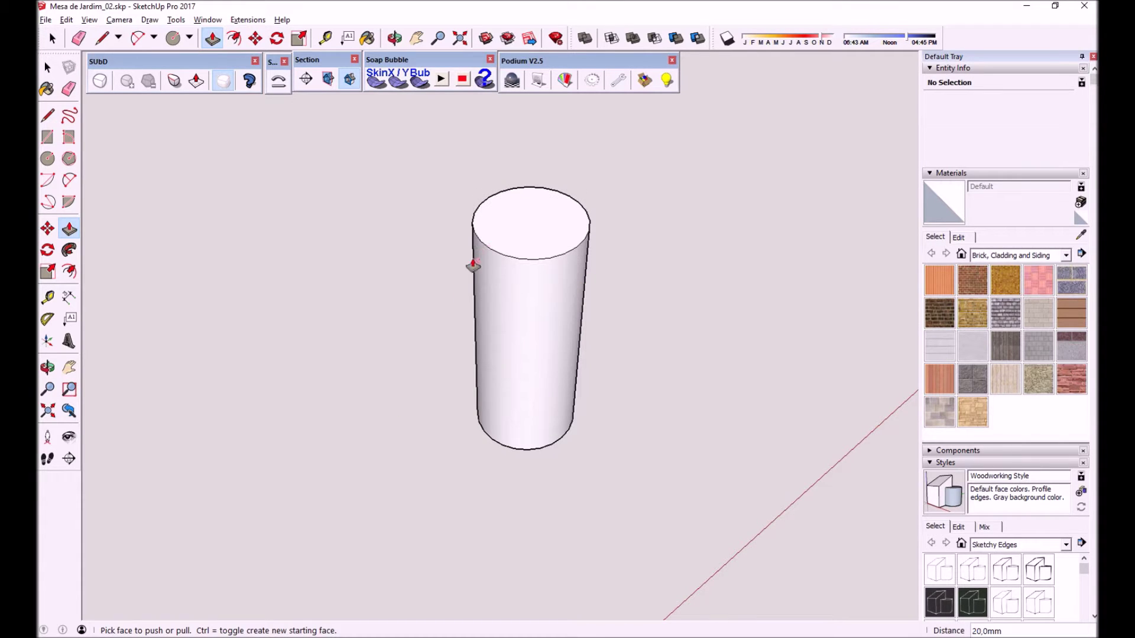
{"action": "left_click", "coordinate": [47, 159]}
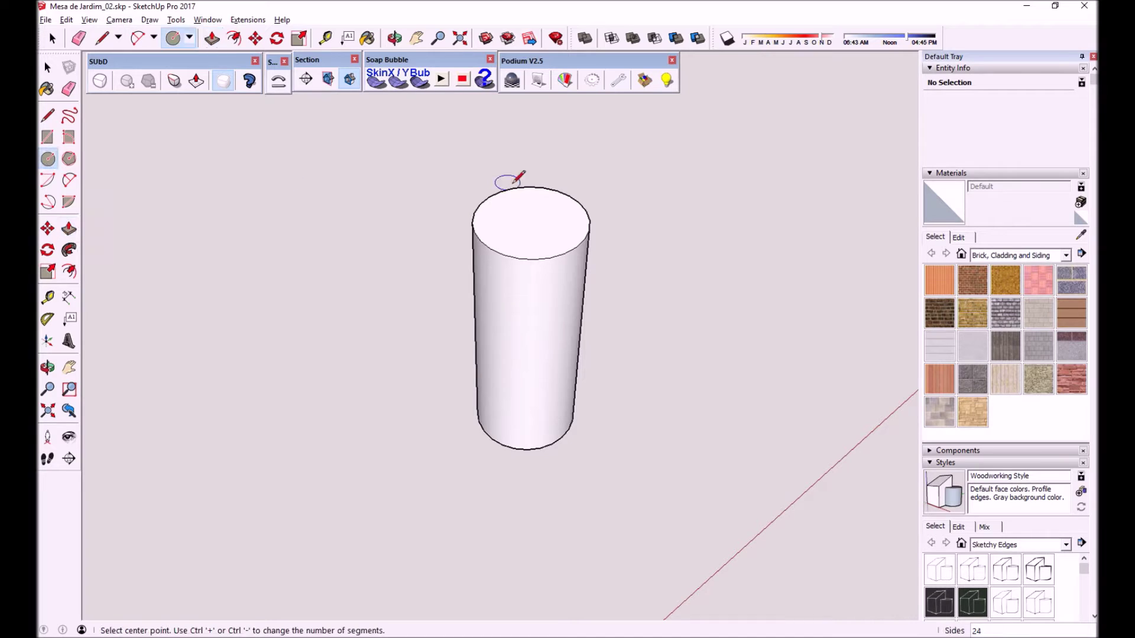
Offset the cylinder's top edge 1 mm inward, undoing and redoing the first attempt.
{"action": "left_click", "coordinate": [68, 275]}
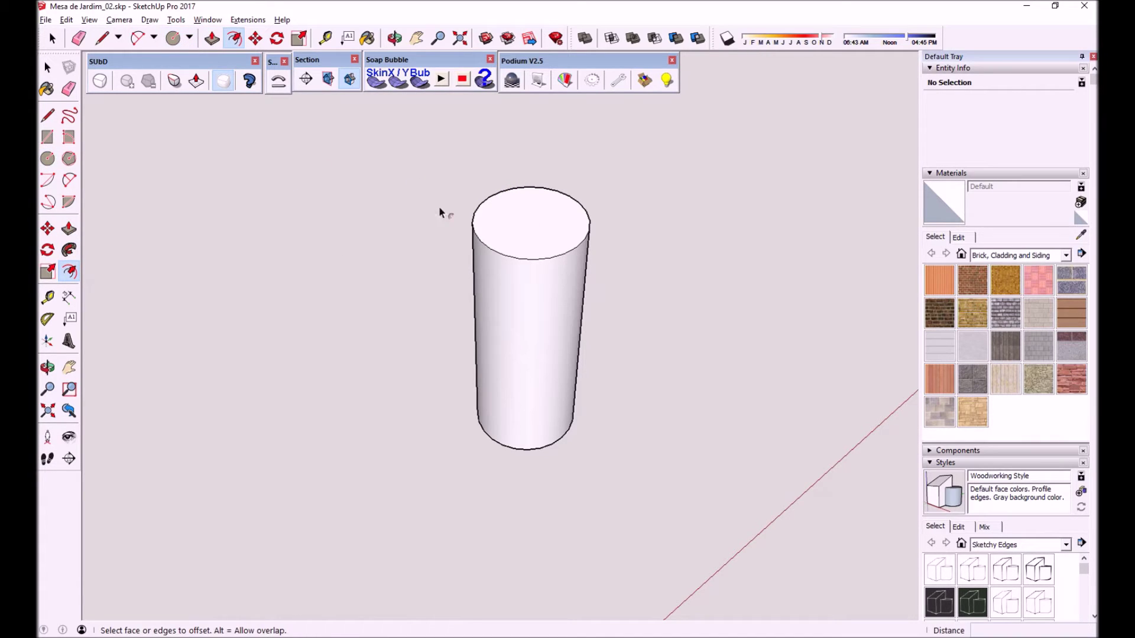
{"action": "left_click", "coordinate": [481, 230]}
{"action": "left_click", "coordinate": [510, 221]}
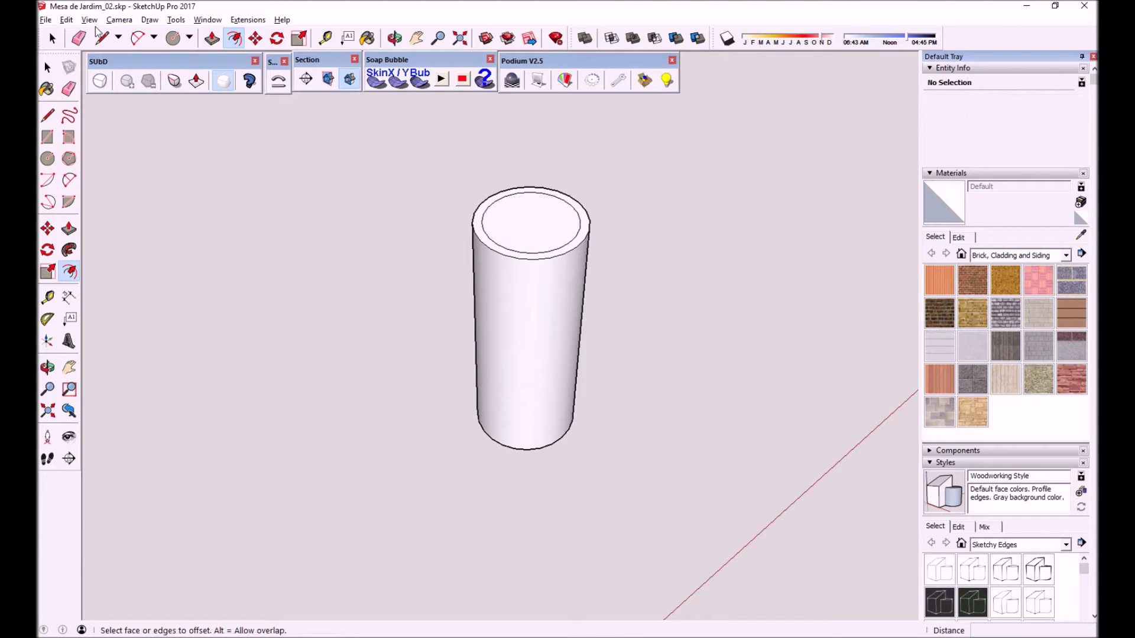
{"action": "left_click", "coordinate": [66, 20]}
{"action": "left_click", "coordinate": [94, 33]}
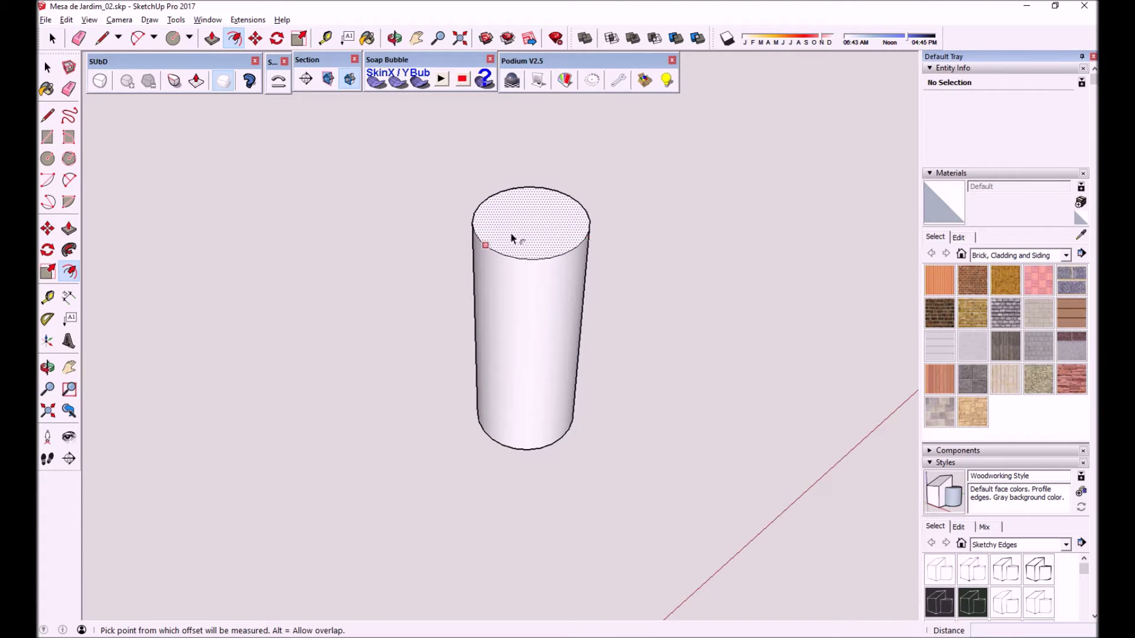
{"action": "left_click", "coordinate": [485, 245]}
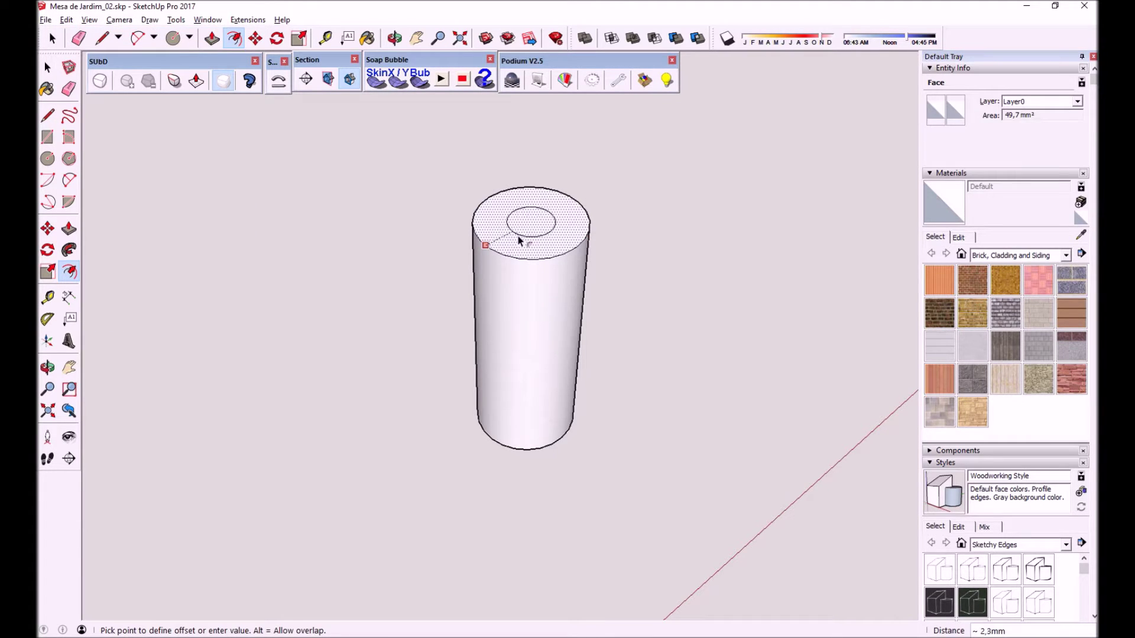
{"action": "left_click", "coordinate": [518, 238]}
Offset the cylinder's bottom edge 1 mm inward as well.
{"action": "mouse_move", "coordinate": [544, 385]}
{"action": "middle_mouse_down"}
{"action": "mouse_move", "coordinate": [637, 351]}
{"action": "mouse_move", "coordinate": [520, 494]}
{"action": "middle_mouse_up"}
{"action": "left_click", "coordinate": [559, 454]}
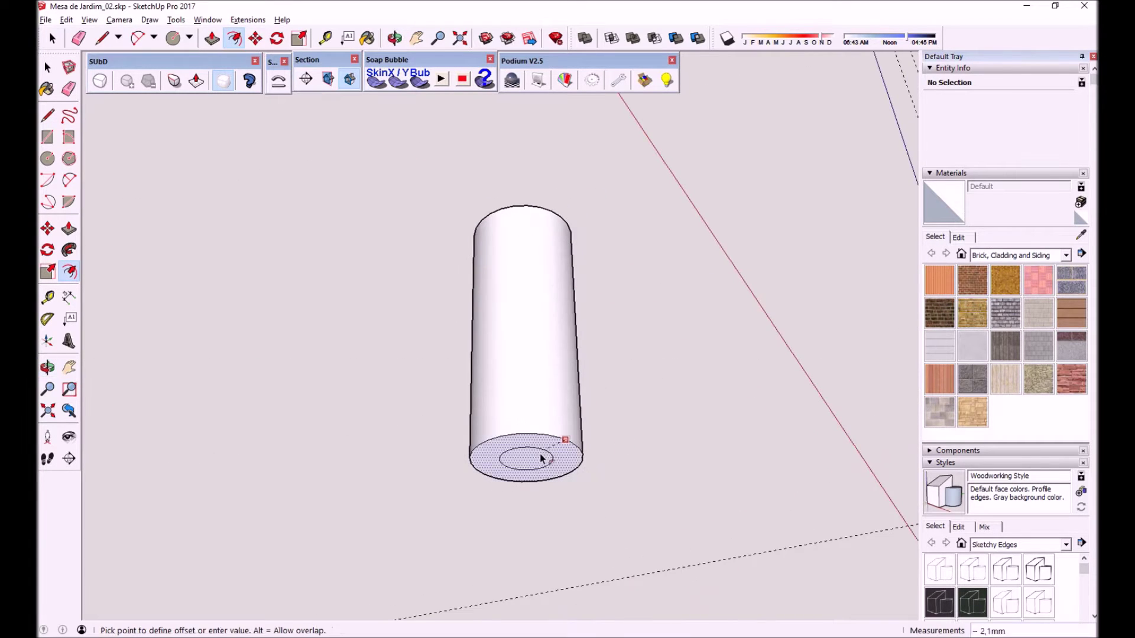
{"action": "left_click", "coordinate": [564, 452]}
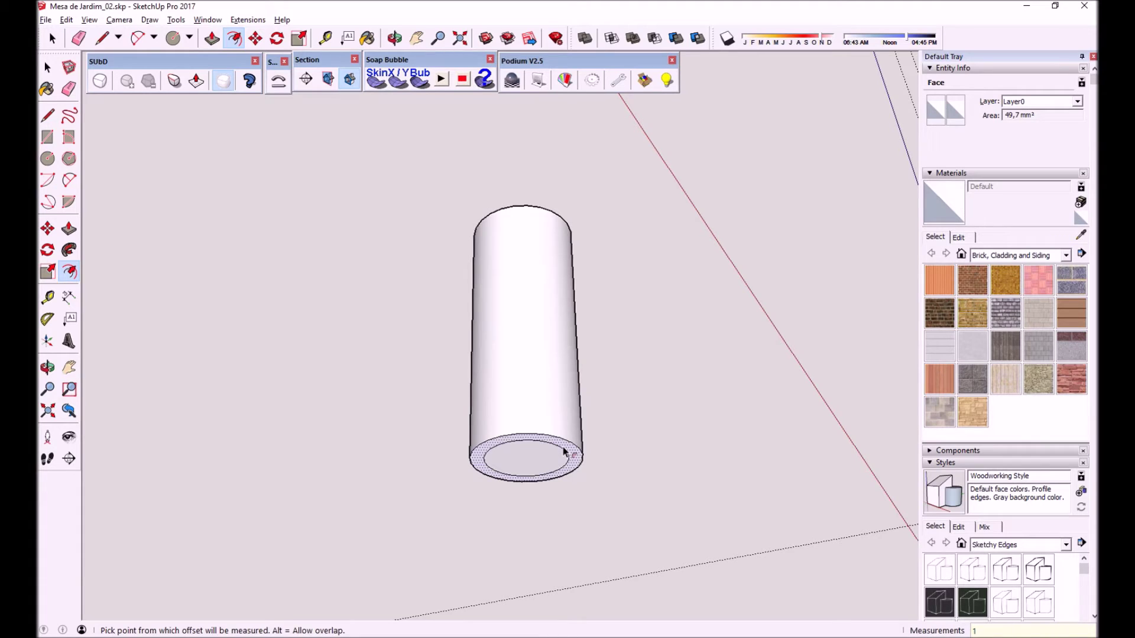
{"action": "mouse_move", "coordinate": [597, 308]}
{"action": "middle_mouse_down"}
{"action": "mouse_move", "coordinate": [601, 524]}
{"action": "mouse_move", "coordinate": [606, 335]}
{"action": "mouse_move", "coordinate": [622, 476]}
{"action": "middle_mouse_up"}
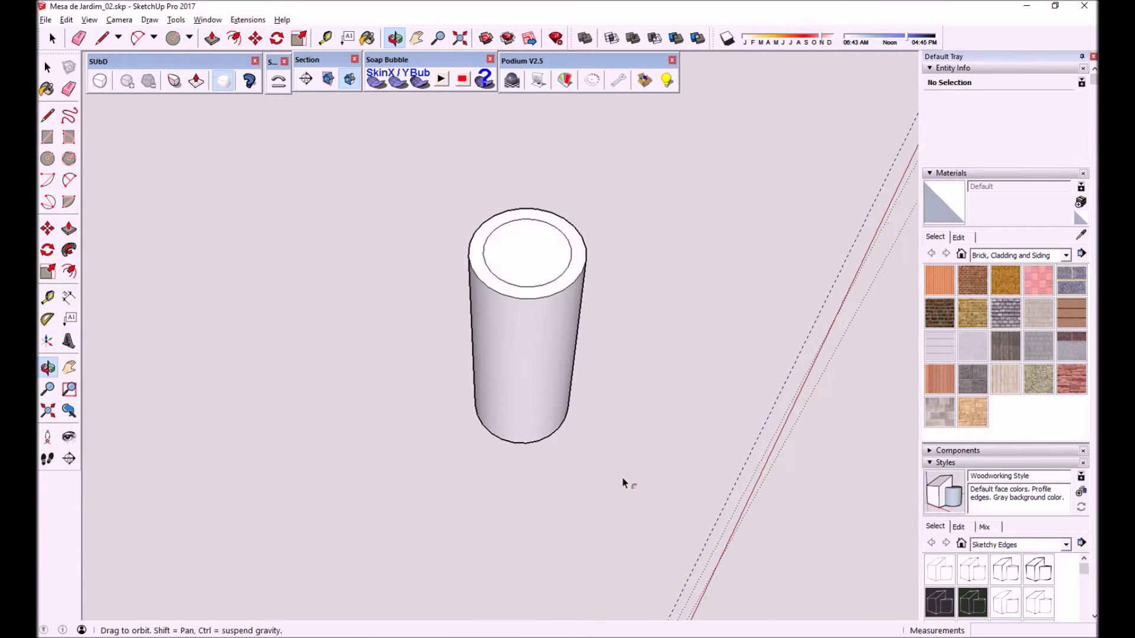
Zoom back in to the cylinder and select the outer circle on its top.
{"action": "key", "text": "f"}
{"action": "scroll", "coordinate": [582, 295], "scroll_direction": "up", "scroll_amount": 5}
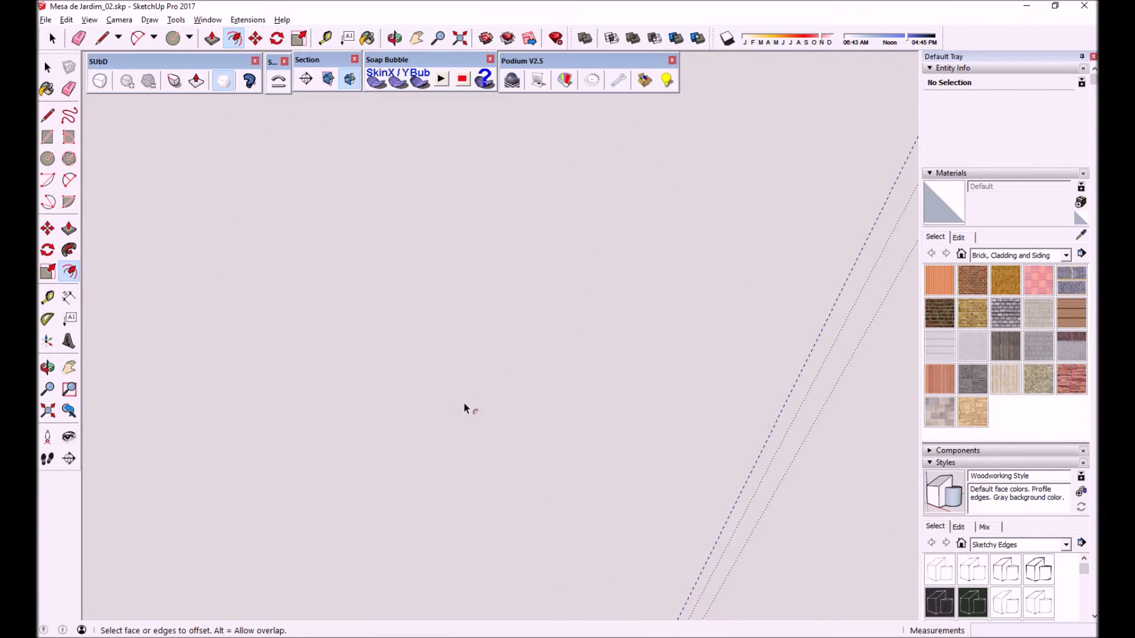
{"action": "key", "text": "shift+z"}
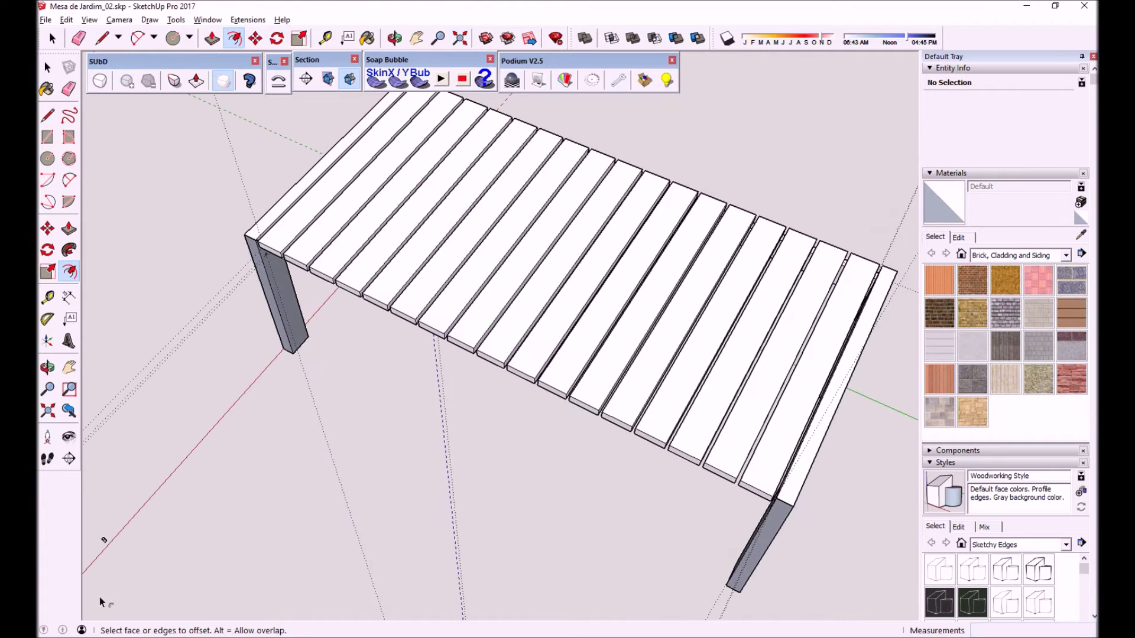
{"action": "scroll", "coordinate": [189, 451], "scroll_direction": "up", "scroll_amount": 2}
{"action": "scroll", "coordinate": [212, 464], "scroll_direction": "up", "scroll_amount": 2}
{"action": "scroll", "coordinate": [217, 464], "scroll_direction": "up", "scroll_amount": 2}
{"action": "scroll", "coordinate": [216, 486], "scroll_direction": "up", "scroll_amount": 1}
{"action": "middle_click_drag", "start_coordinate": [221, 459], "coordinate": [227, 454]}
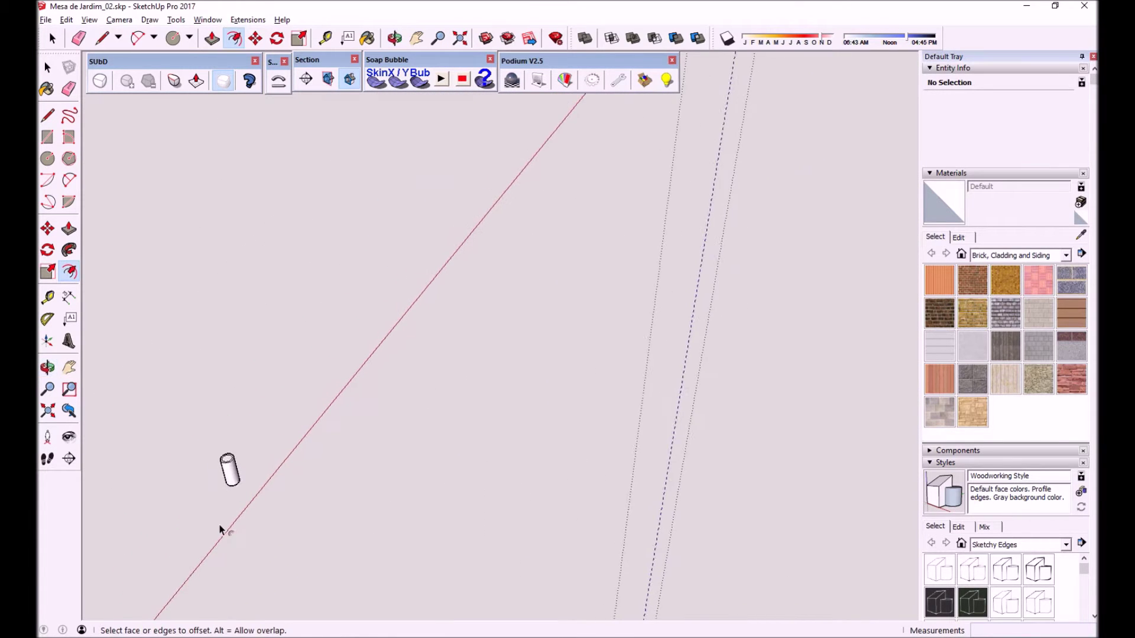
{"action": "scroll", "coordinate": [226, 452], "scroll_direction": "up", "scroll_amount": 2}
{"action": "middle_click_drag", "start_coordinate": [233, 461], "coordinate": [405, 413]}
{"action": "scroll", "coordinate": [451, 392], "scroll_direction": "up", "scroll_amount": 2}
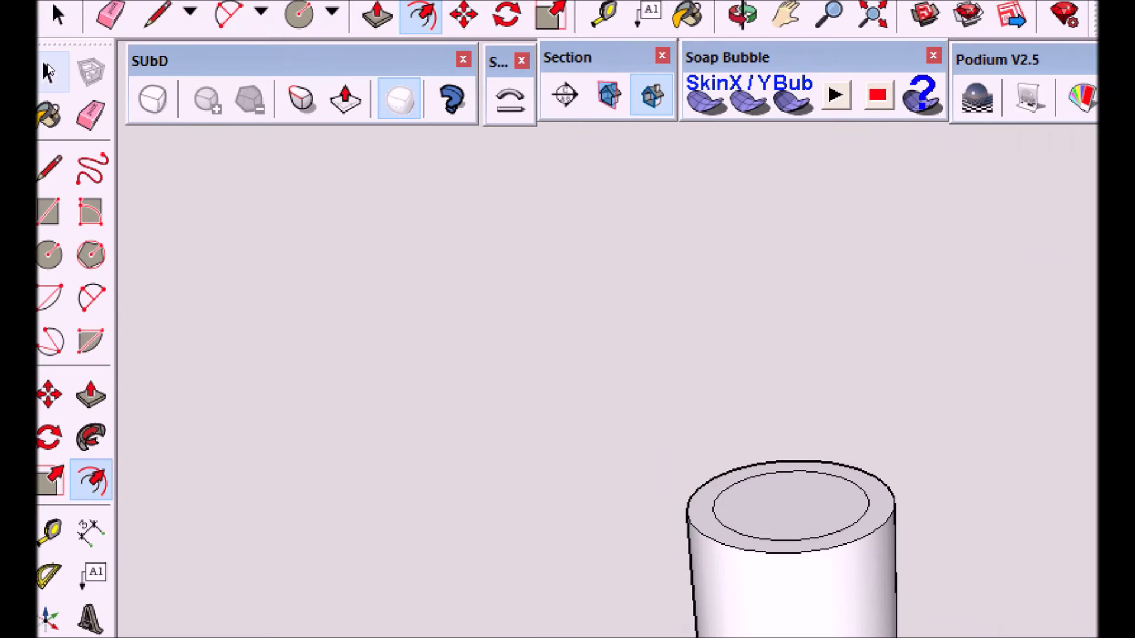
{"action": "left_click", "coordinate": [49, 71]}
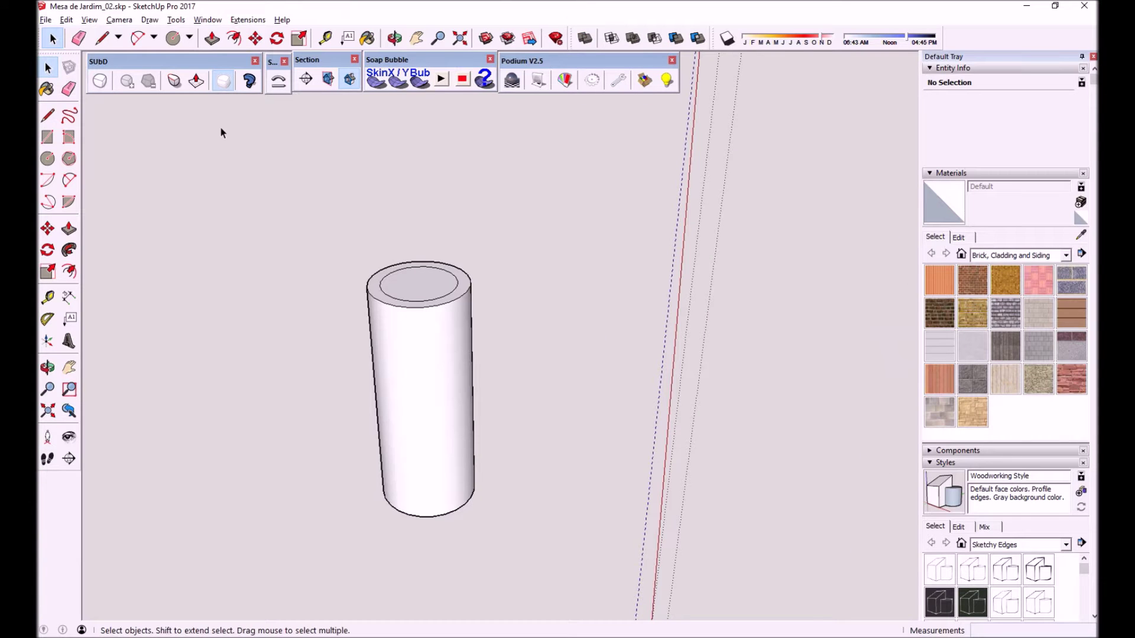
{"action": "left_click", "coordinate": [395, 305]}
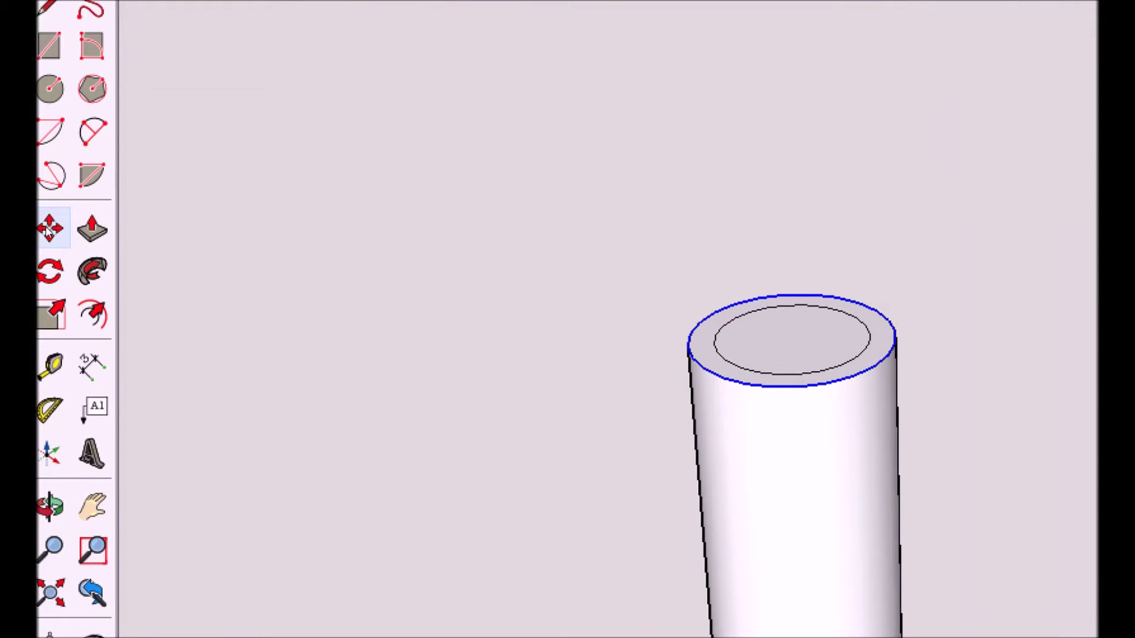
Move the top and bottom outer circles 3 mm inward to chamfer both cylinder ends.
{"action": "left_click", "coordinate": [48, 230]}
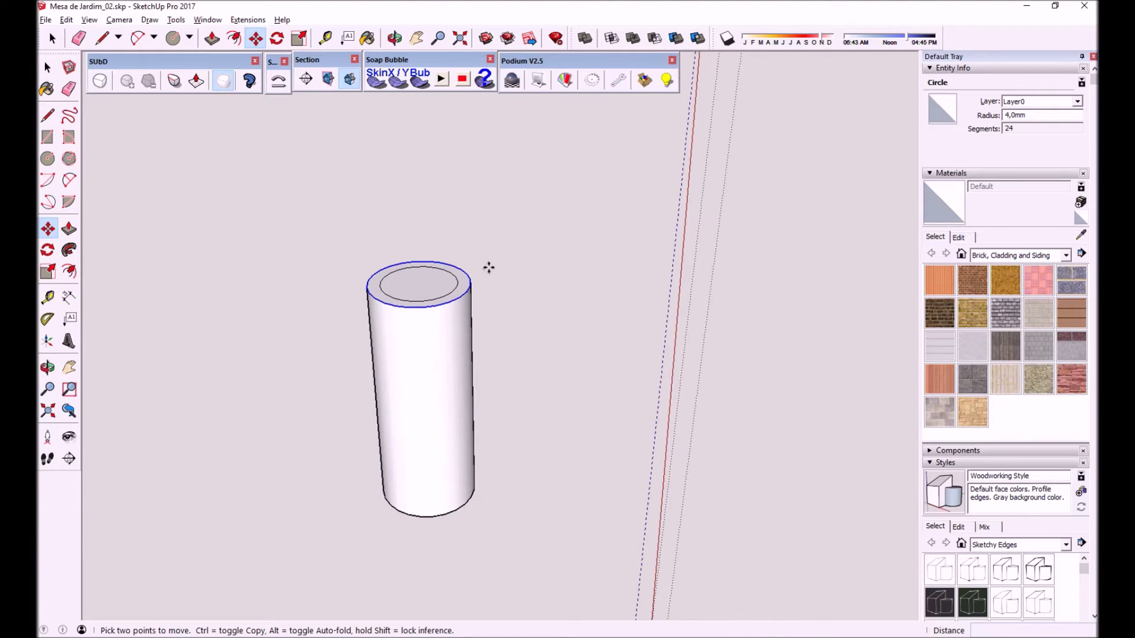
{"action": "left_click", "coordinate": [368, 283]}
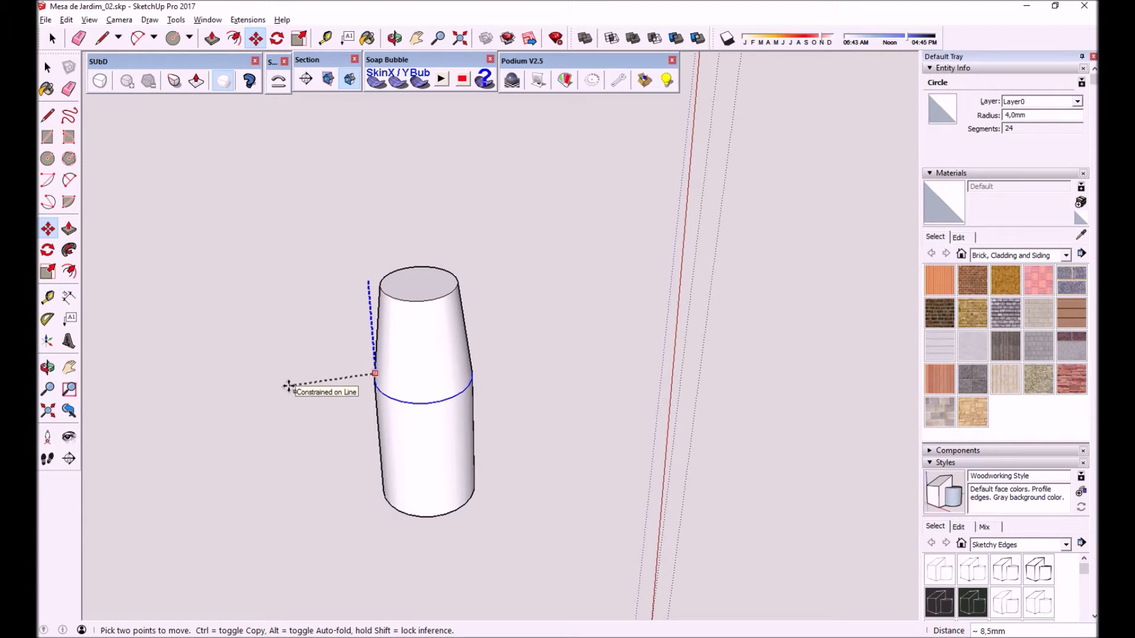
{"action": "key", "text": "Return"}
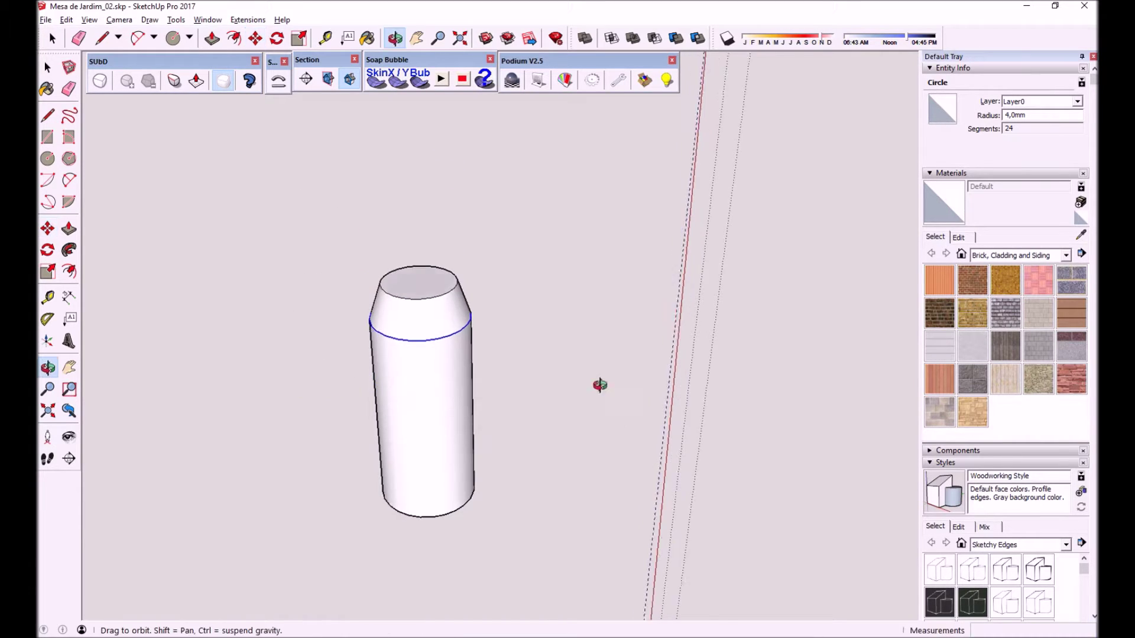
{"action": "middle_click_drag", "start_coordinate": [604, 420], "coordinate": [516, 264]}
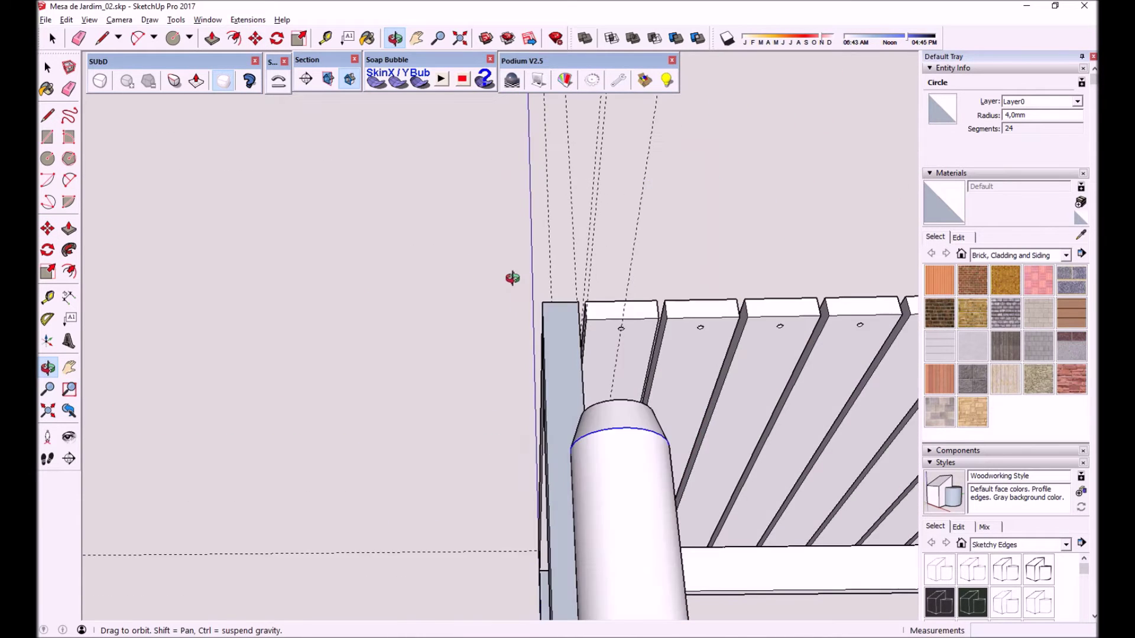
{"action": "middle_click_drag", "start_coordinate": [516, 264], "coordinate": [277, 273]}
{"action": "key", "text": "space"}
{"action": "left_click", "coordinate": [352, 493]}
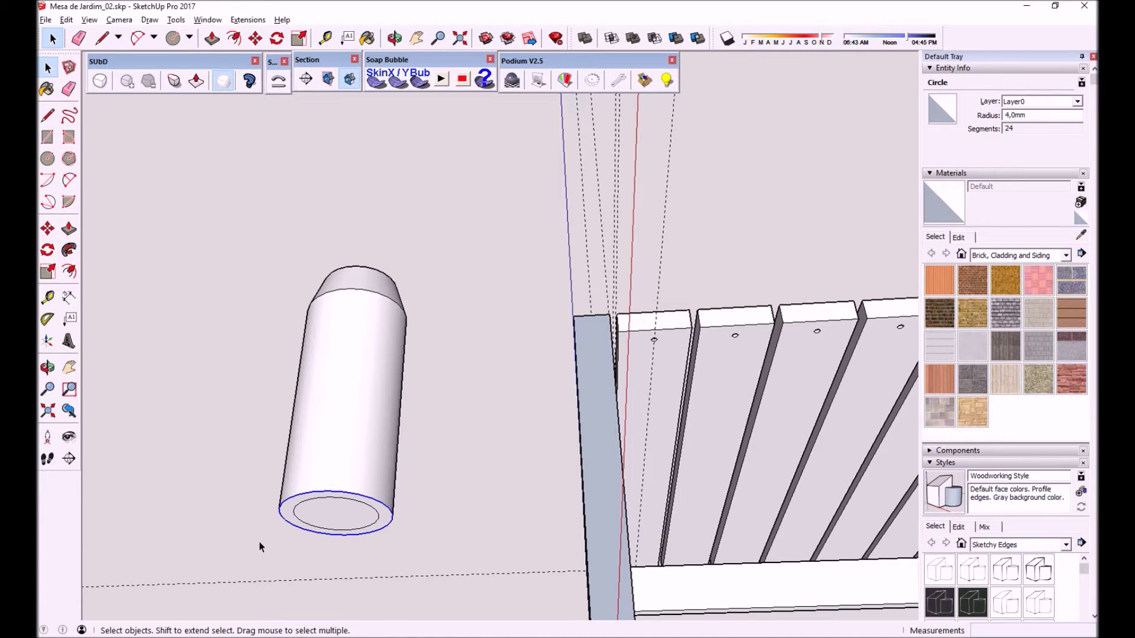
{"action": "left_click", "coordinate": [47, 228]}
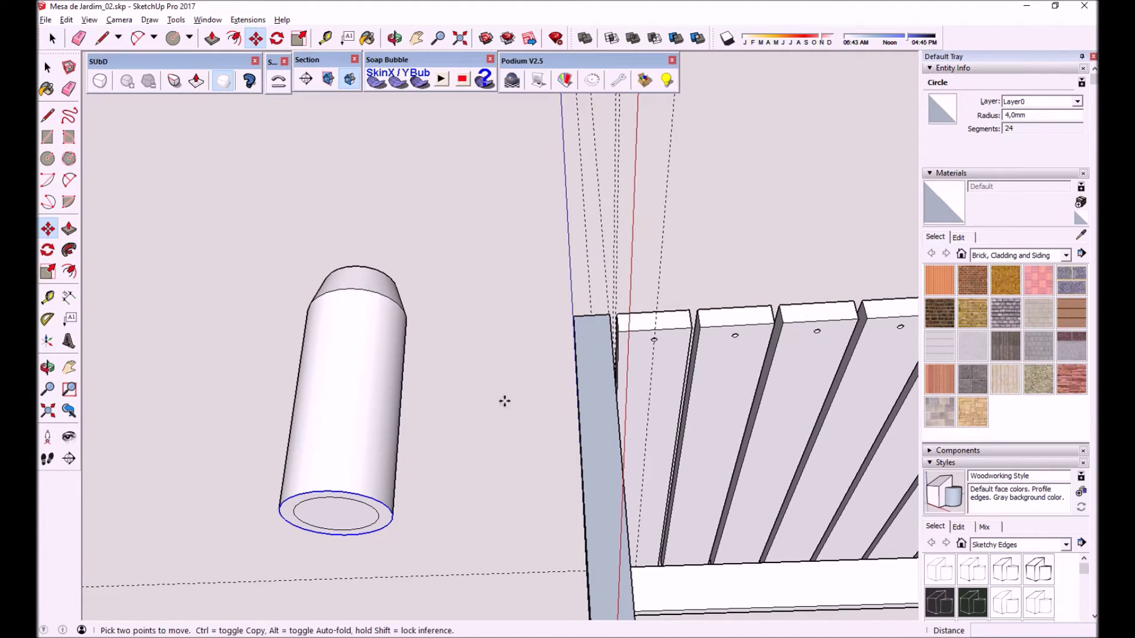
{"action": "left_click", "coordinate": [347, 500]}
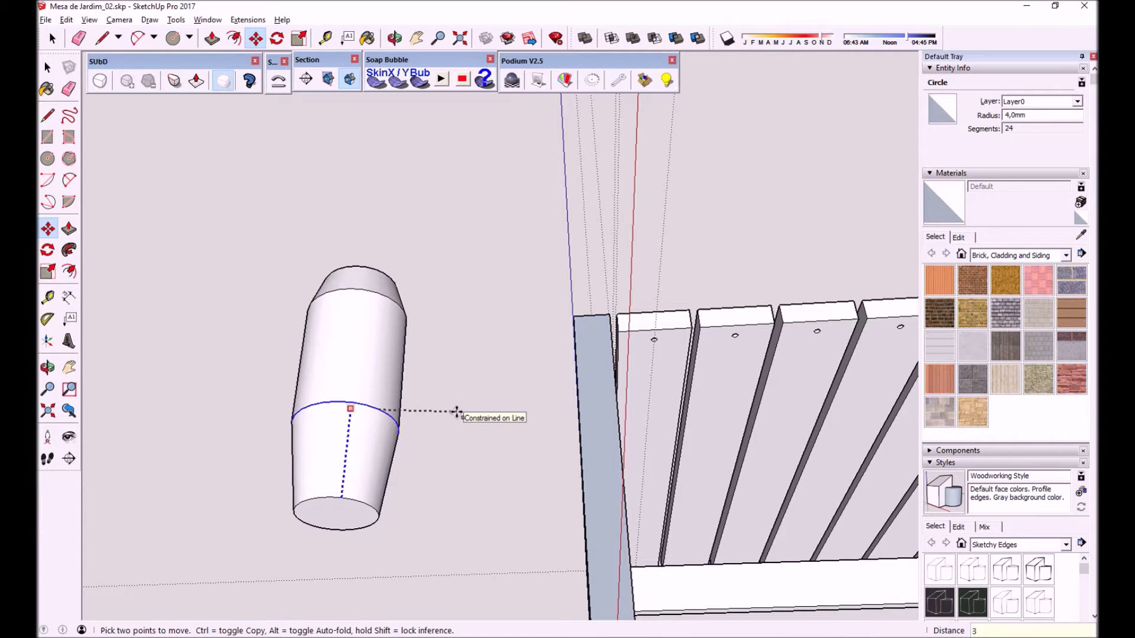
{"action": "key", "text": "Return"}
Pick Wood Board Cork from the Wood materials collection.
{"action": "mouse_move", "coordinate": [446, 380]}
{"action": "middle_mouse_down"}
{"action": "mouse_move", "coordinate": [359, 355]}
{"action": "mouse_move", "coordinate": [384, 327]}
{"action": "middle_mouse_up"}
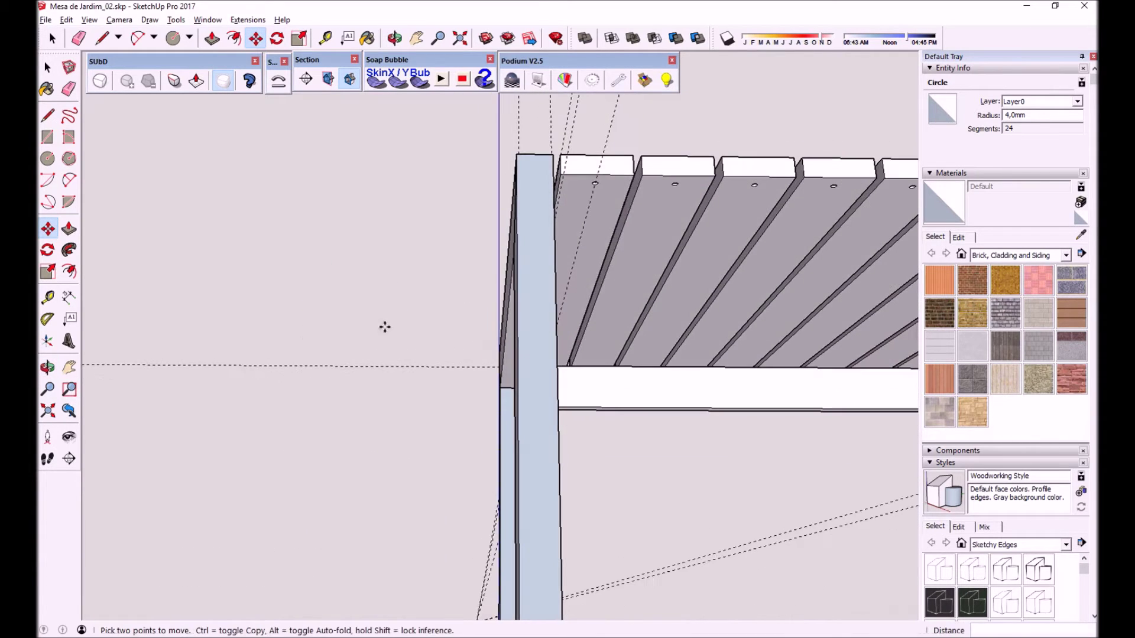
{"action": "left_click", "coordinate": [460, 38]}
{"action": "scroll", "coordinate": [268, 430], "scroll_direction": "down", "scroll_amount": 2}
{"action": "mouse_move", "coordinate": [268, 431]}
{"action": "middle_mouse_down"}
{"action": "mouse_move", "coordinate": [202, 499]}
{"action": "mouse_move", "coordinate": [127, 494]}
{"action": "middle_mouse_up"}
{"action": "scroll", "coordinate": [164, 471], "scroll_direction": "up", "scroll_amount": 5}
{"action": "scroll", "coordinate": [211, 384], "scroll_direction": "up", "scroll_amount": 3}
{"action": "scroll", "coordinate": [212, 384], "scroll_direction": "up", "scroll_amount": 2}
{"action": "scroll", "coordinate": [219, 376], "scroll_direction": "up", "scroll_amount": 1}
{"action": "scroll", "coordinate": [228, 367], "scroll_direction": "up", "scroll_amount": 2}
{"action": "scroll", "coordinate": [236, 355], "scroll_direction": "up", "scroll_amount": 2}
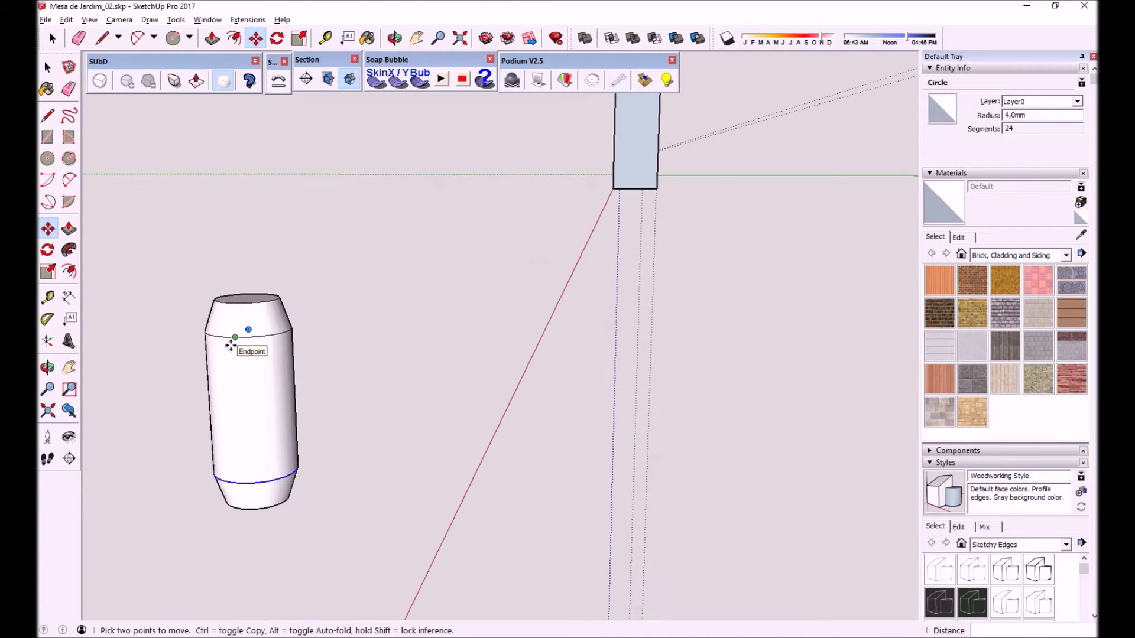
{"action": "mouse_move", "coordinate": [266, 340]}
{"action": "middle_mouse_down"}
{"action": "mouse_move", "coordinate": [322, 375]}
{"action": "mouse_move", "coordinate": [431, 408]}
{"action": "mouse_move", "coordinate": [519, 355]}
{"action": "middle_mouse_up"}
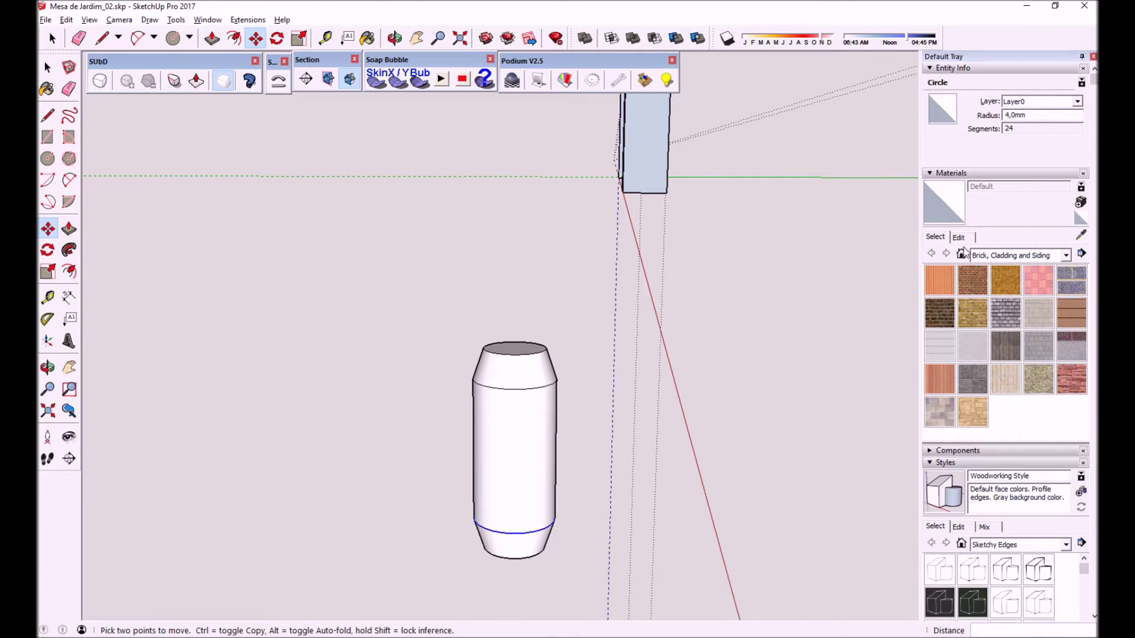
{"action": "left_click", "coordinate": [1010, 258]}
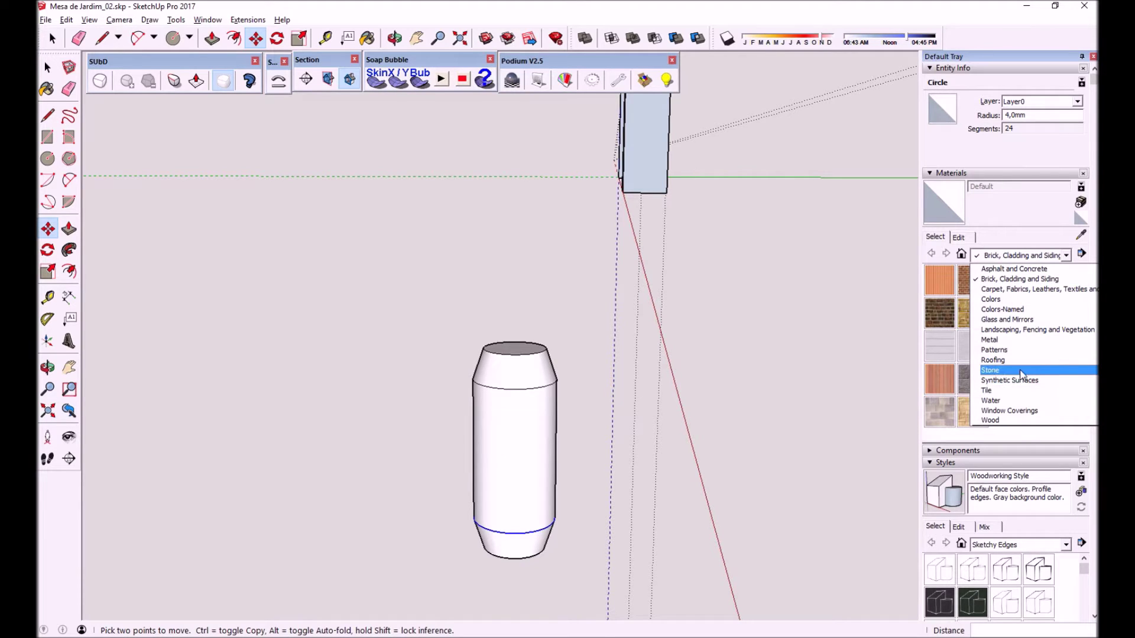
{"action": "left_click", "coordinate": [1012, 420]}
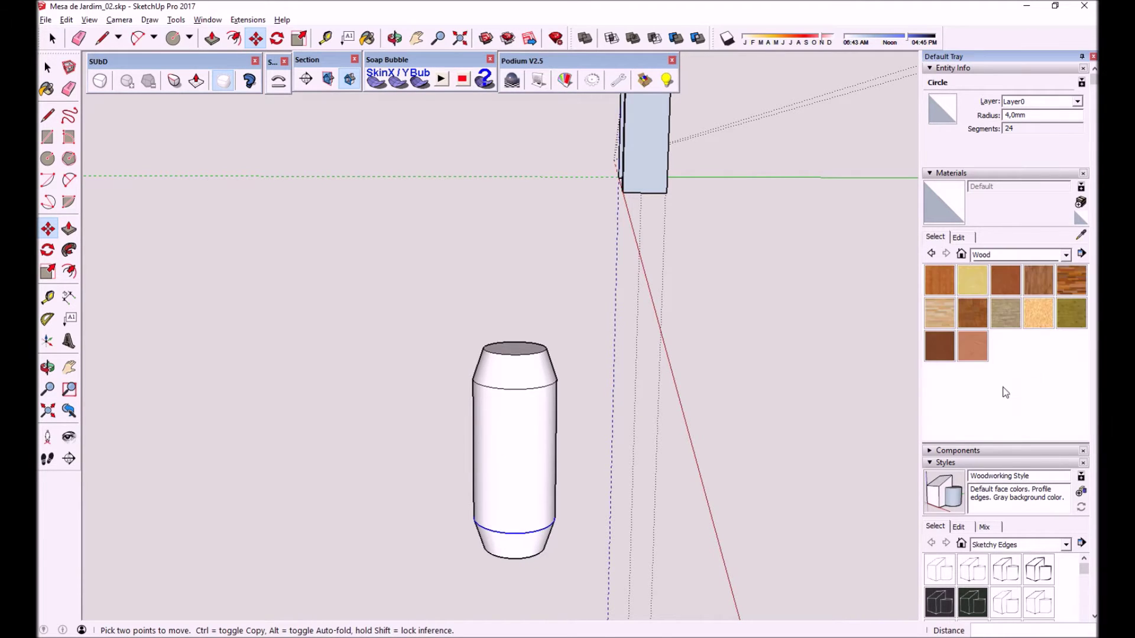
{"action": "left_click", "coordinate": [970, 288]}
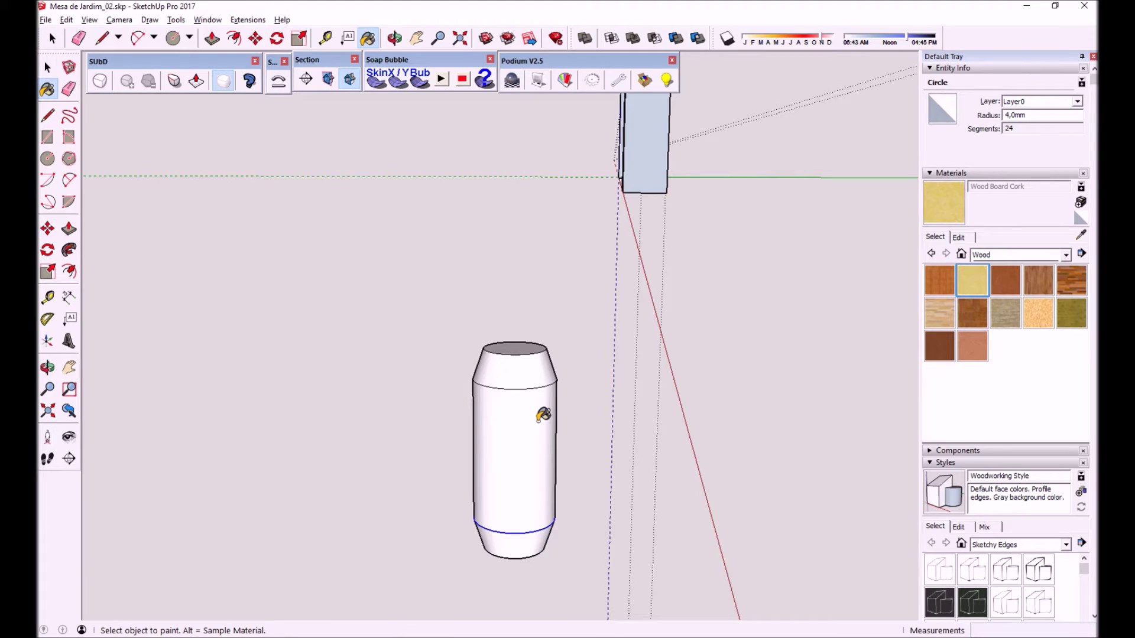
Paint the cylinder with Wood Board Cork and set its texture width to 50 mm.
{"action": "left_click", "coordinate": [539, 415]}
{"action": "middle_click_drag", "start_coordinate": [535, 418], "coordinate": [446, 501]}
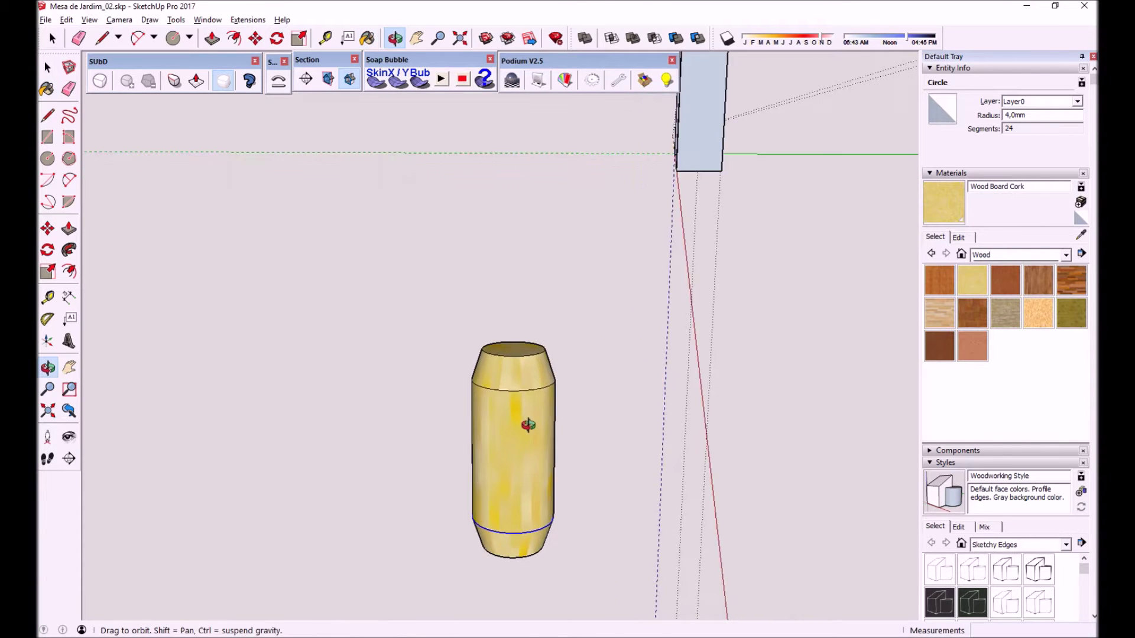
{"action": "left_click", "coordinate": [958, 237]}
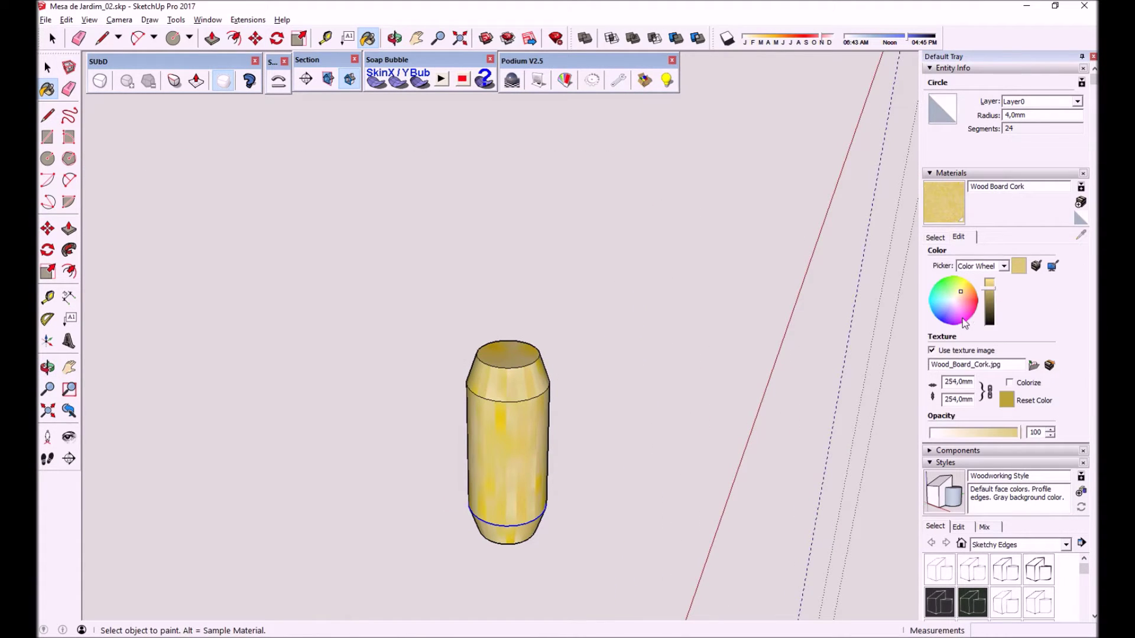
{"action": "double_click", "coordinate": [963, 383]}
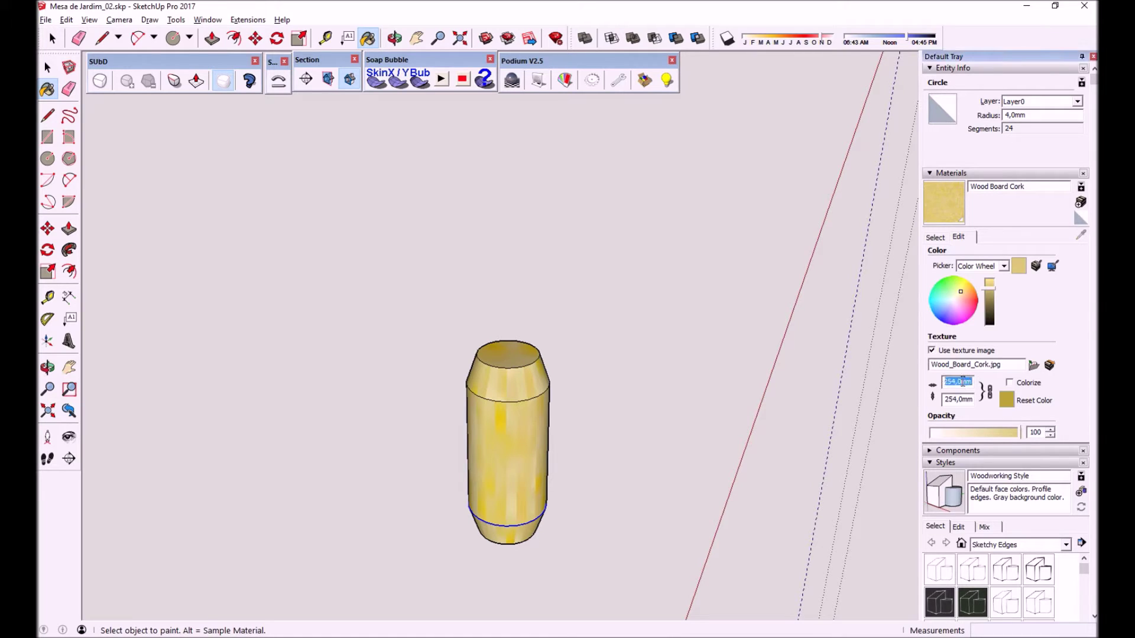
{"action": "type", "text": "50"}
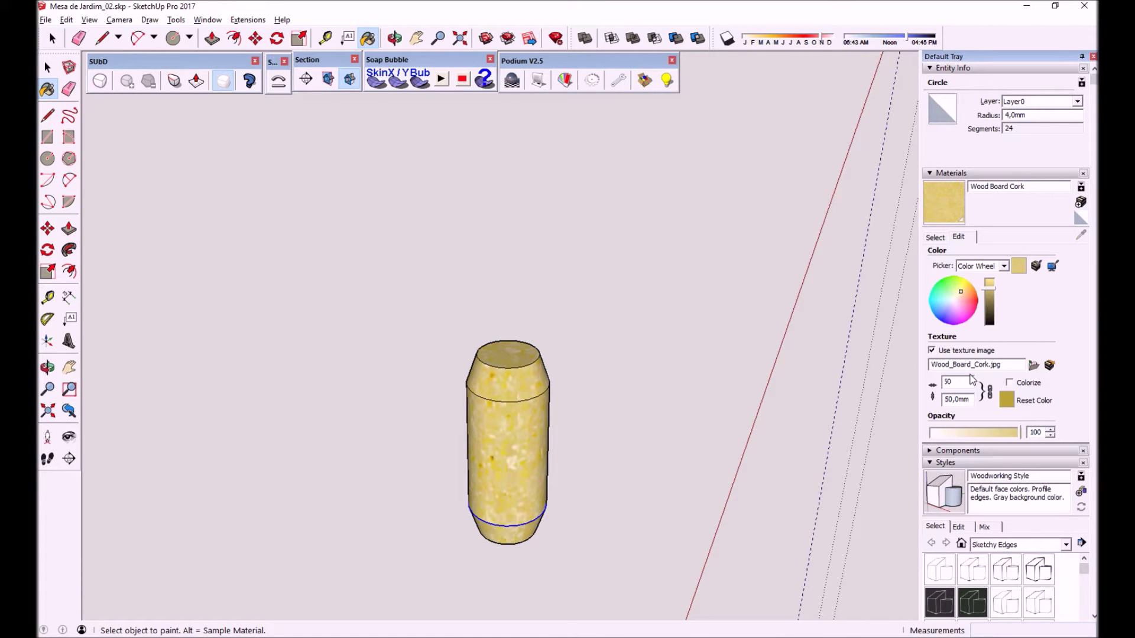
{"action": "key", "text": "Return"}
{"action": "mouse_move", "coordinate": [648, 371]}
{"action": "middle_mouse_down"}
{"action": "mouse_move", "coordinate": [706, 305]}
{"action": "mouse_move", "coordinate": [696, 372]}
{"action": "mouse_move", "coordinate": [461, 444]}
{"action": "mouse_move", "coordinate": [89, 362]}
{"action": "mouse_move", "coordinate": [536, 463]}
{"action": "mouse_move", "coordinate": [380, 410]}
{"action": "mouse_move", "coordinate": [626, 410]}
{"action": "mouse_move", "coordinate": [609, 408]}
{"action": "middle_mouse_up"}
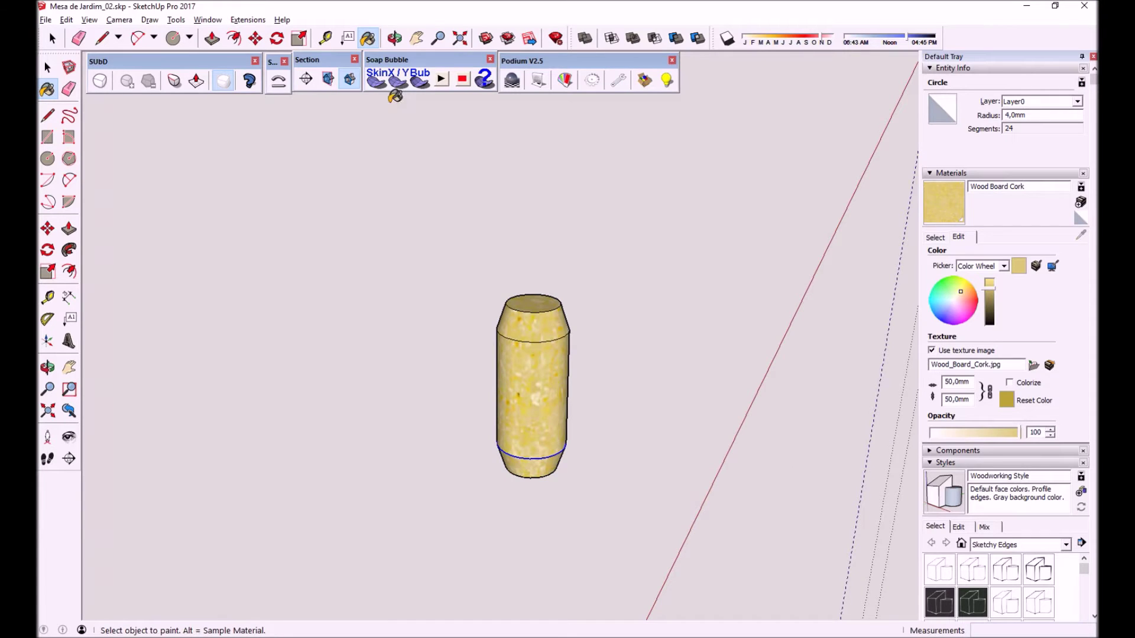
Reselect Wood Board Cork and repaint all of the dowel's connected faces with it.
{"action": "left_click", "coordinate": [934, 238]}
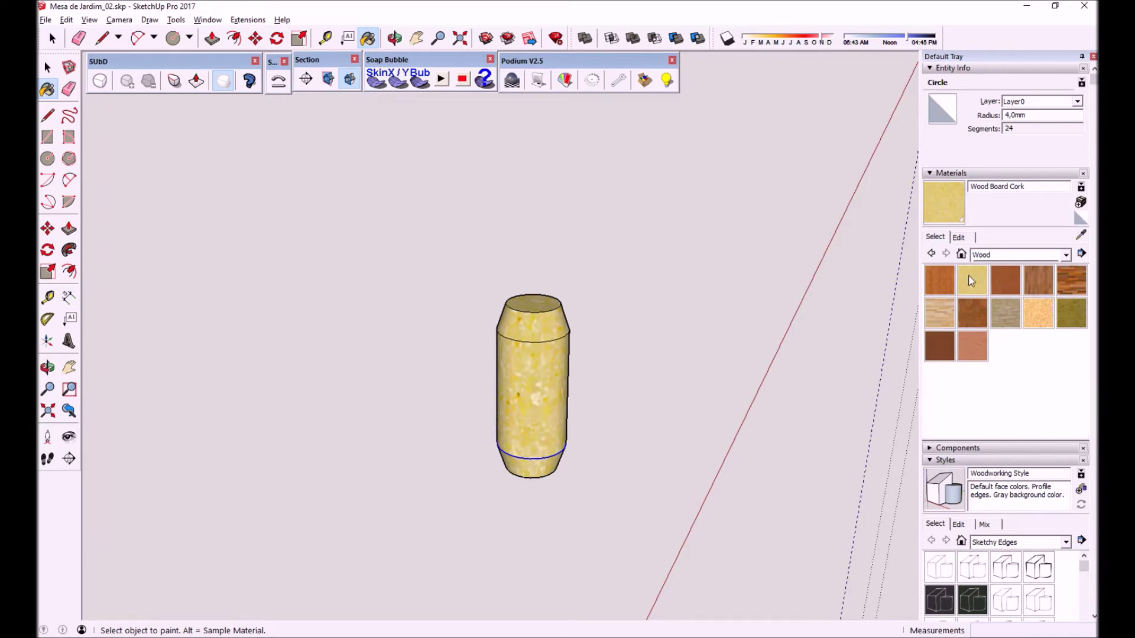
{"action": "left_click", "coordinate": [982, 255]}
{"action": "left_click", "coordinate": [1005, 426]}
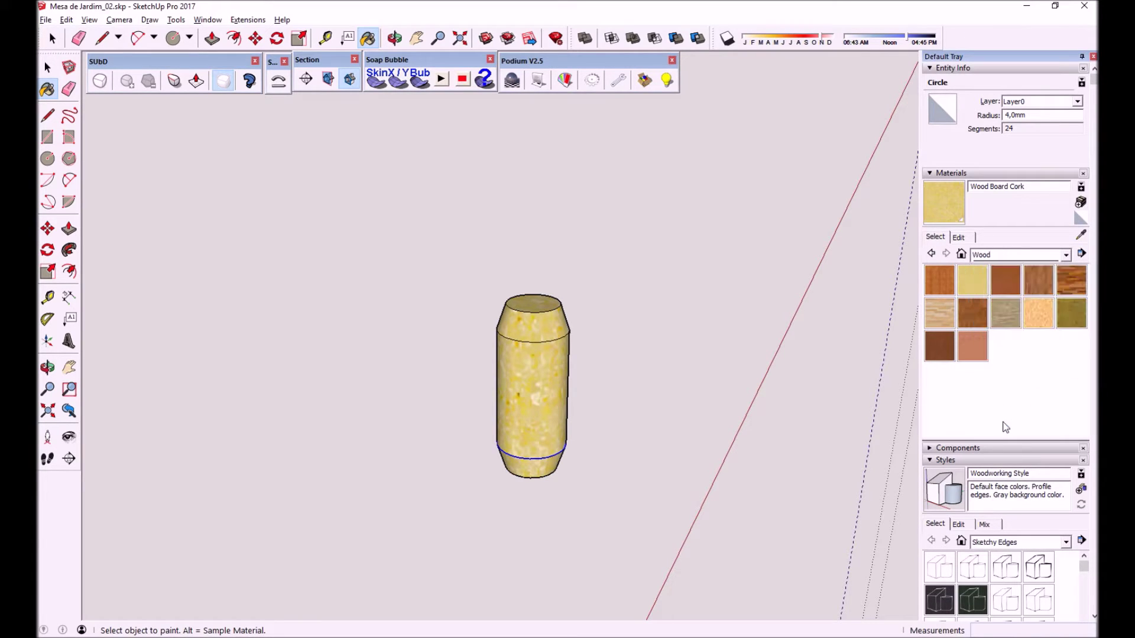
{"action": "left_click", "coordinate": [965, 287]}
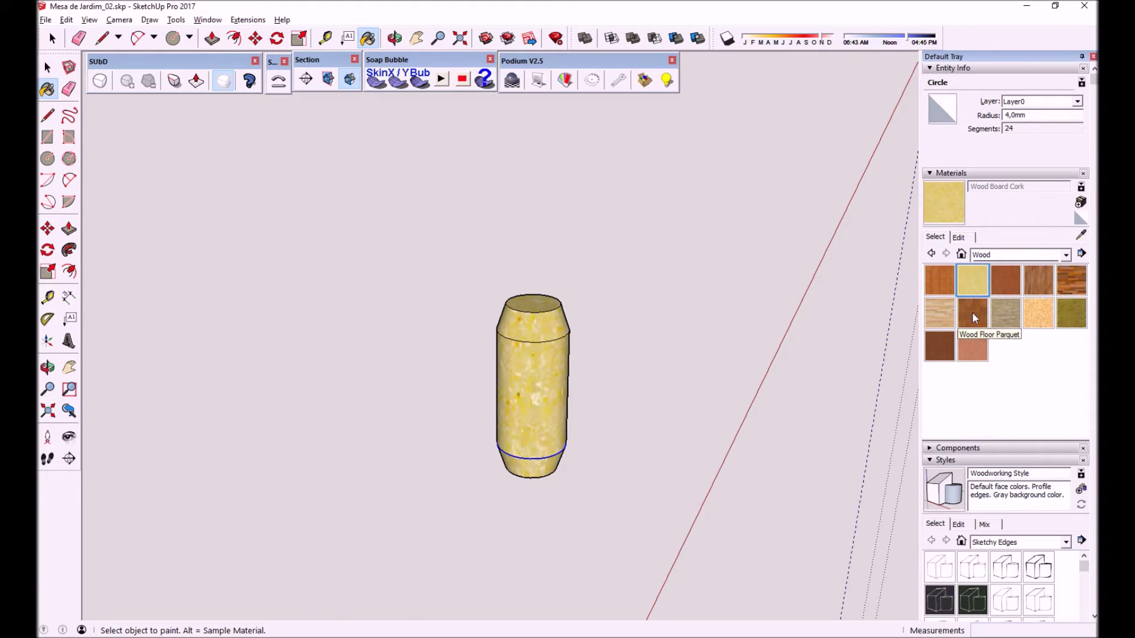
{"action": "left_click", "coordinate": [538, 323]}
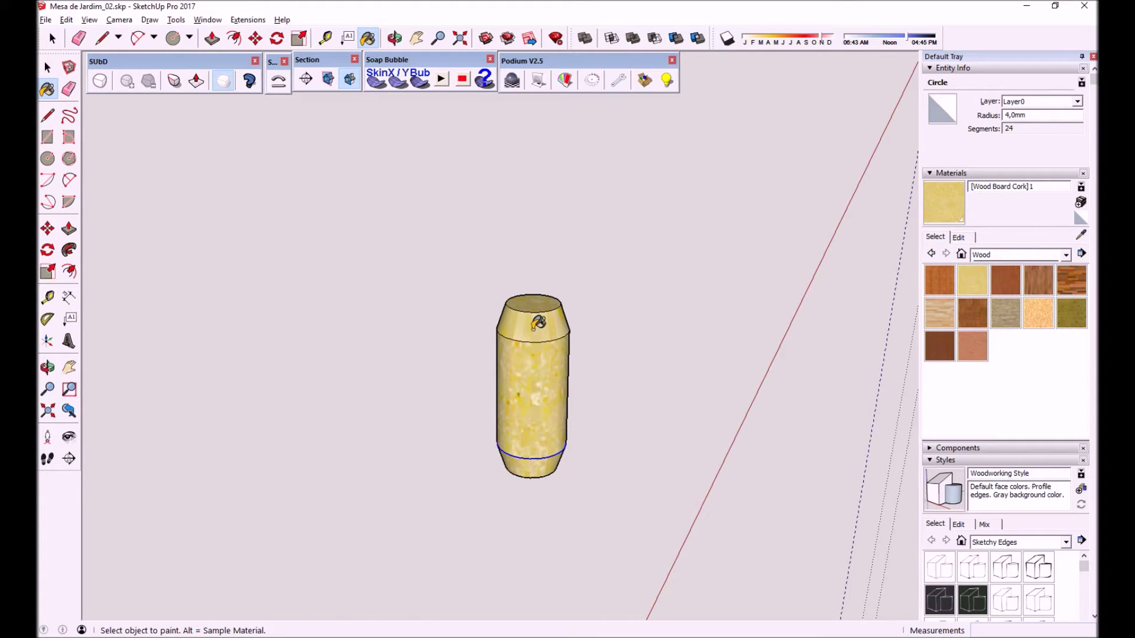
{"action": "key", "text": "ctrl+shift"}
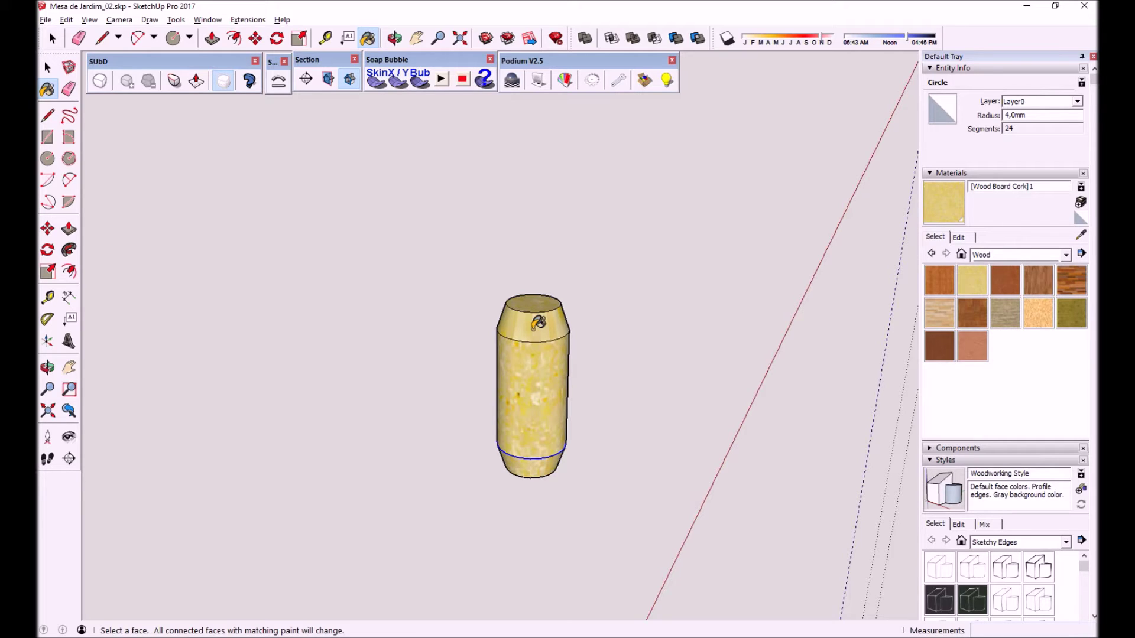
{"action": "left_click", "coordinate": [532, 342], "text": "ctrl+shift"}
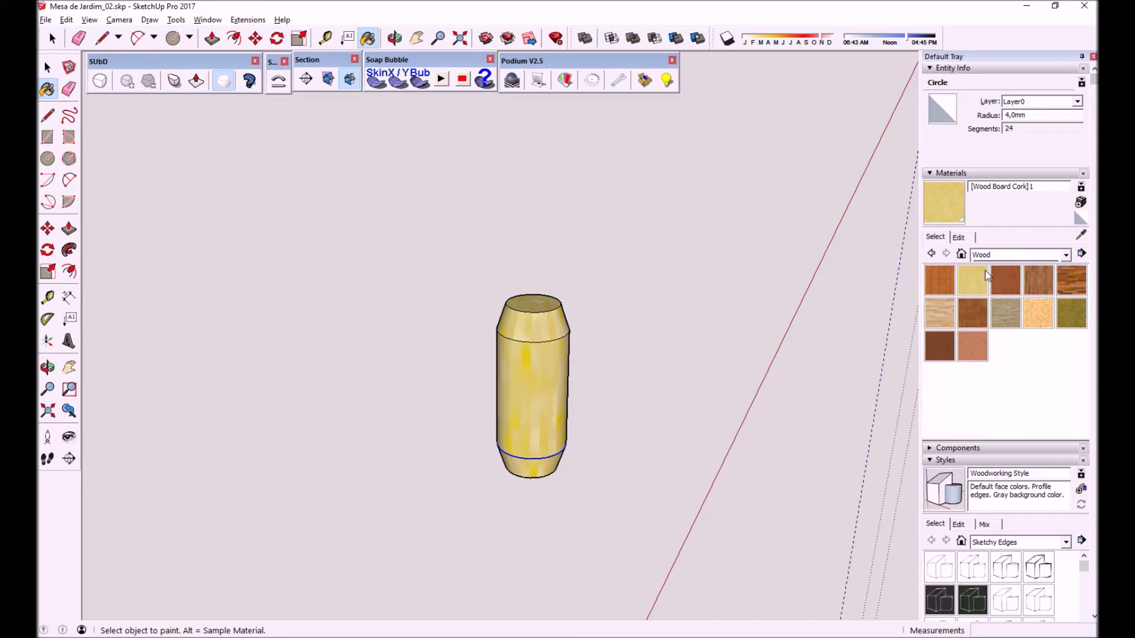
Set the new [Wood Board Cork]1 material's texture width to 50 mm.
{"action": "left_click", "coordinate": [959, 237]}
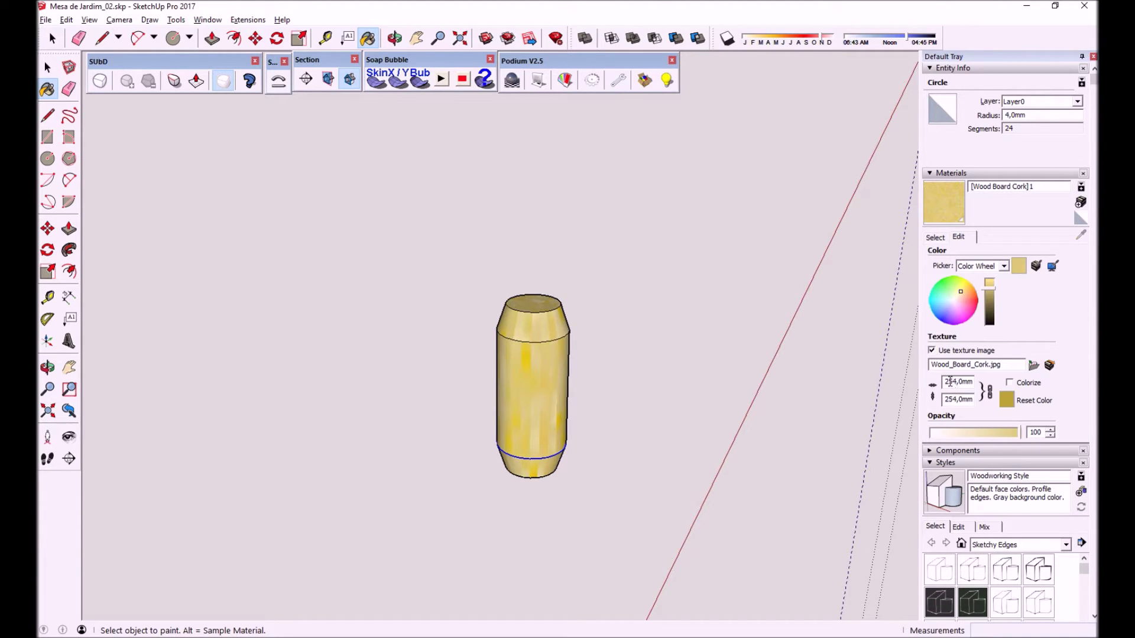
{"action": "left_click_drag", "start_coordinate": [946, 382], "coordinate": [975, 382]}
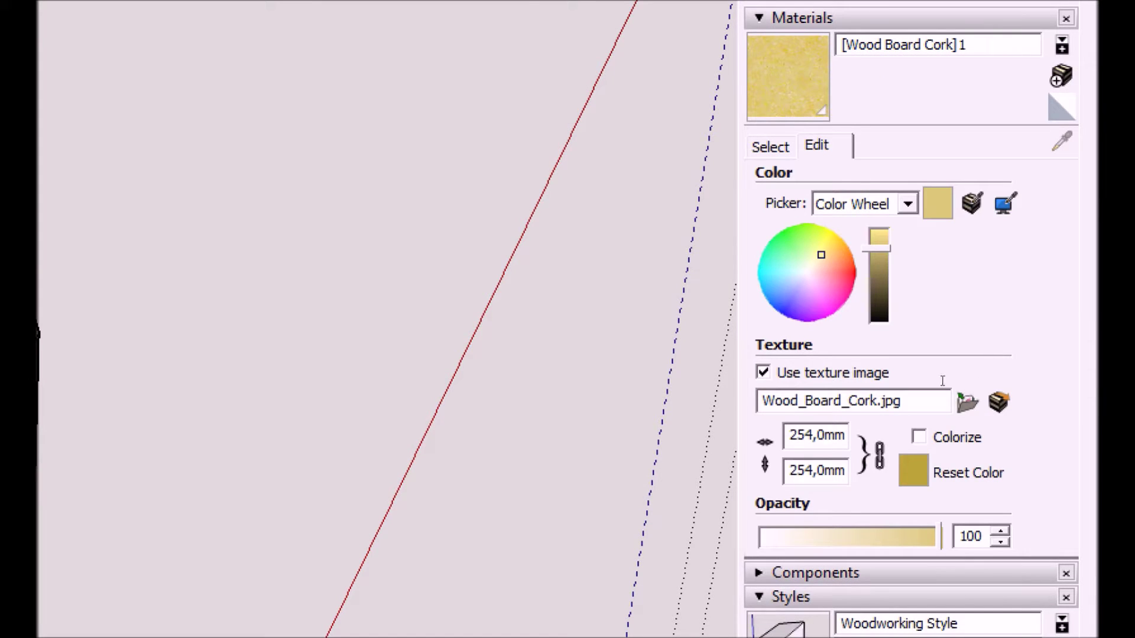
{"action": "key", "text": "shift+Home"}
{"action": "type", "text": "50"}
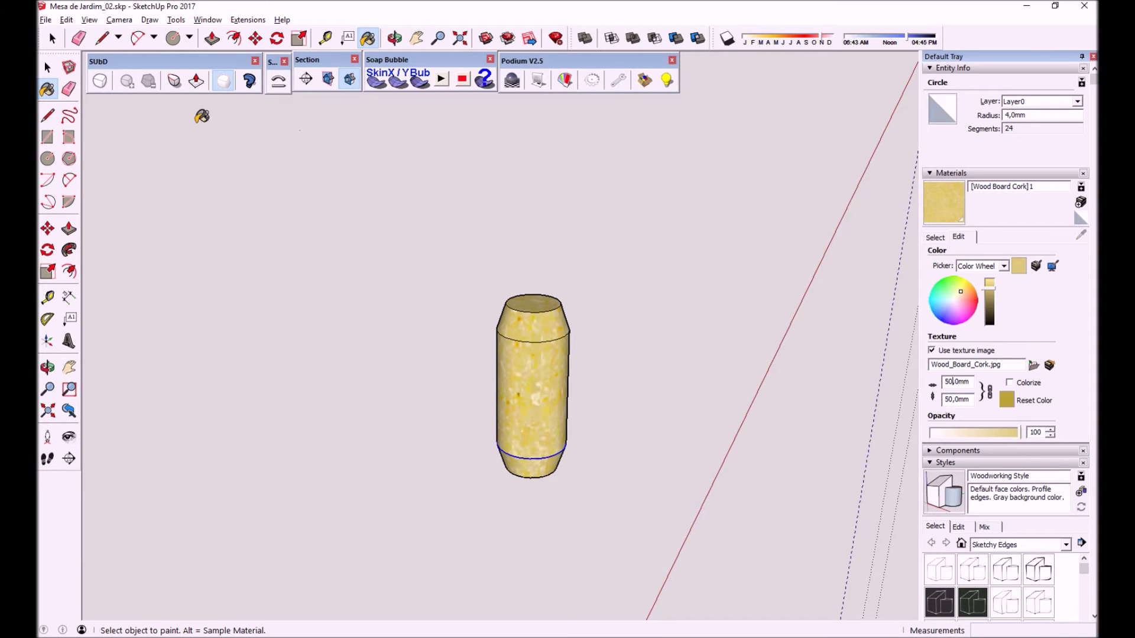
{"action": "left_click", "coordinate": [49, 66]}
Select the whole cork cylinder and make it a component named cavilha.
{"action": "left_click", "coordinate": [341, 279]}
{"action": "scroll", "coordinate": [455, 251], "scroll_direction": "down", "scroll_amount": 2}
{"action": "mouse_move", "coordinate": [455, 251]}
{"action": "middle_mouse_down"}
{"action": "mouse_move", "coordinate": [489, 307]}
{"action": "mouse_move", "coordinate": [474, 309]}
{"action": "middle_mouse_up"}
{"action": "scroll", "coordinate": [473, 242], "scroll_direction": "up", "scroll_amount": 2}
{"action": "scroll", "coordinate": [472, 243], "scroll_direction": "up", "scroll_amount": 2}
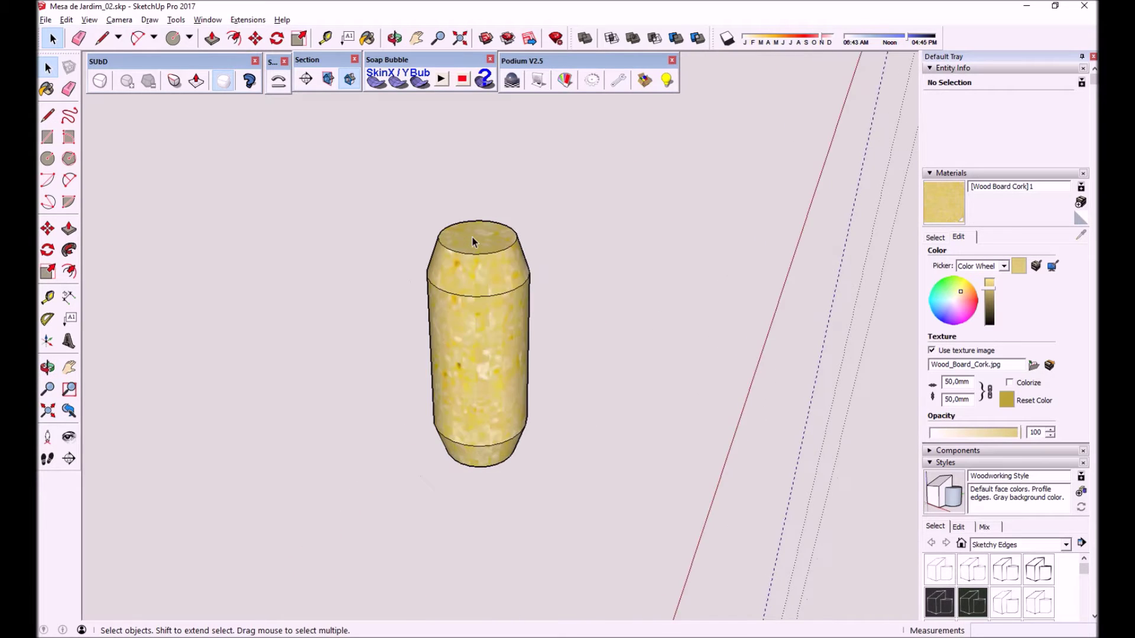
{"action": "scroll", "coordinate": [473, 241], "scroll_direction": "up", "scroll_amount": 3}
{"action": "scroll", "coordinate": [472, 241], "scroll_direction": "down", "scroll_amount": 1}
{"action": "triple_click", "coordinate": [476, 389]}
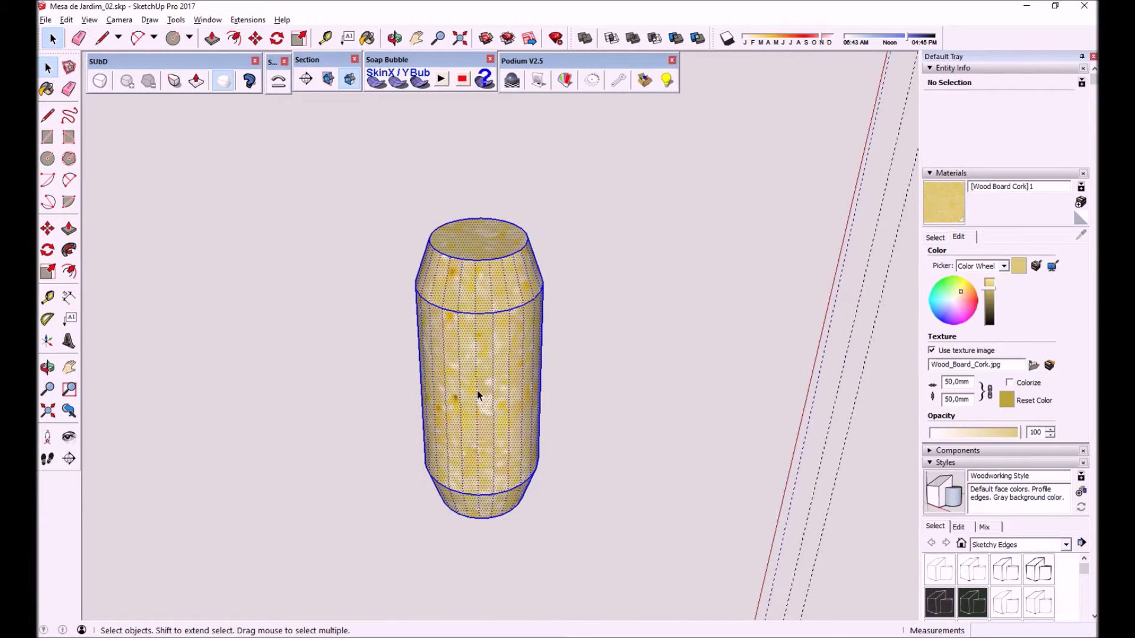
{"action": "right_click", "coordinate": [481, 392]}
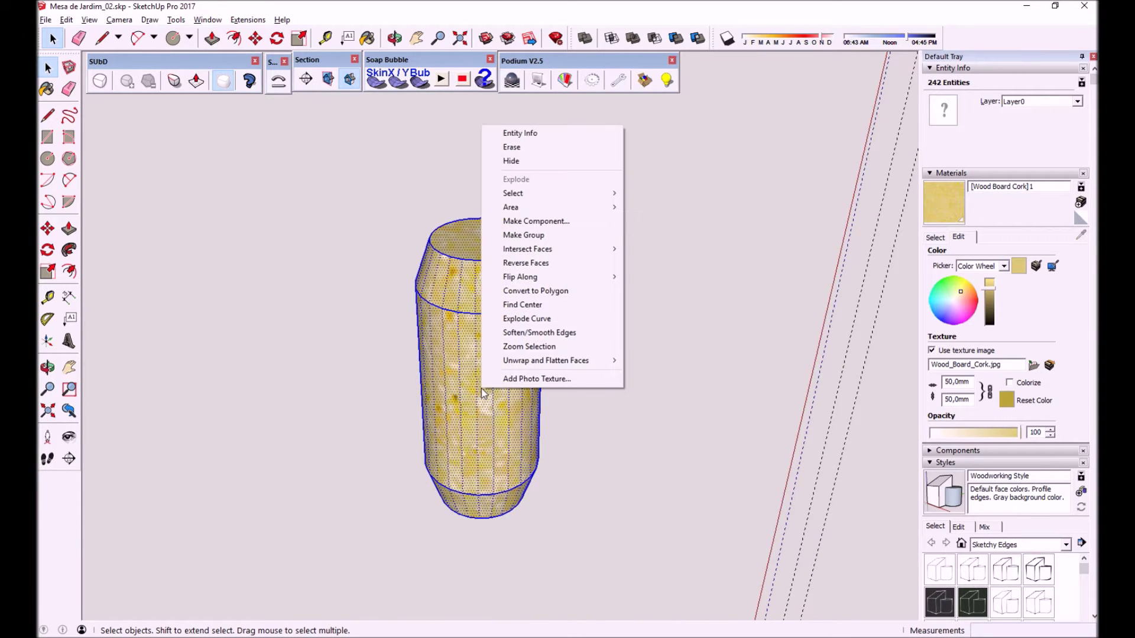
{"action": "left_click", "coordinate": [514, 223]}
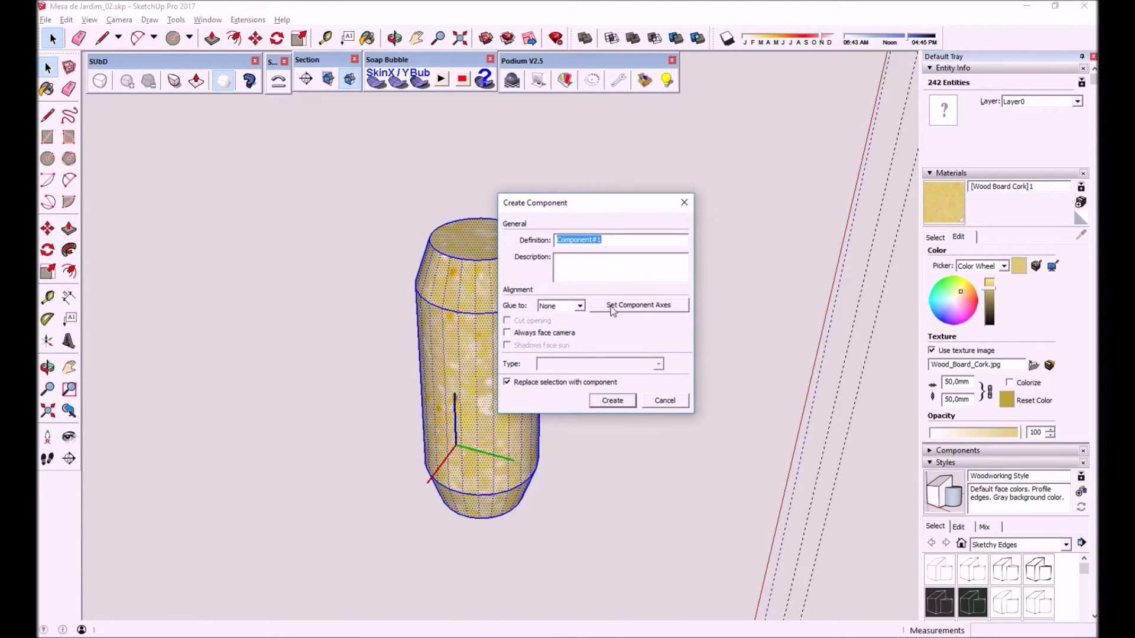
{"action": "type", "text": "cavilha"}
{"action": "key", "text": "Return"}
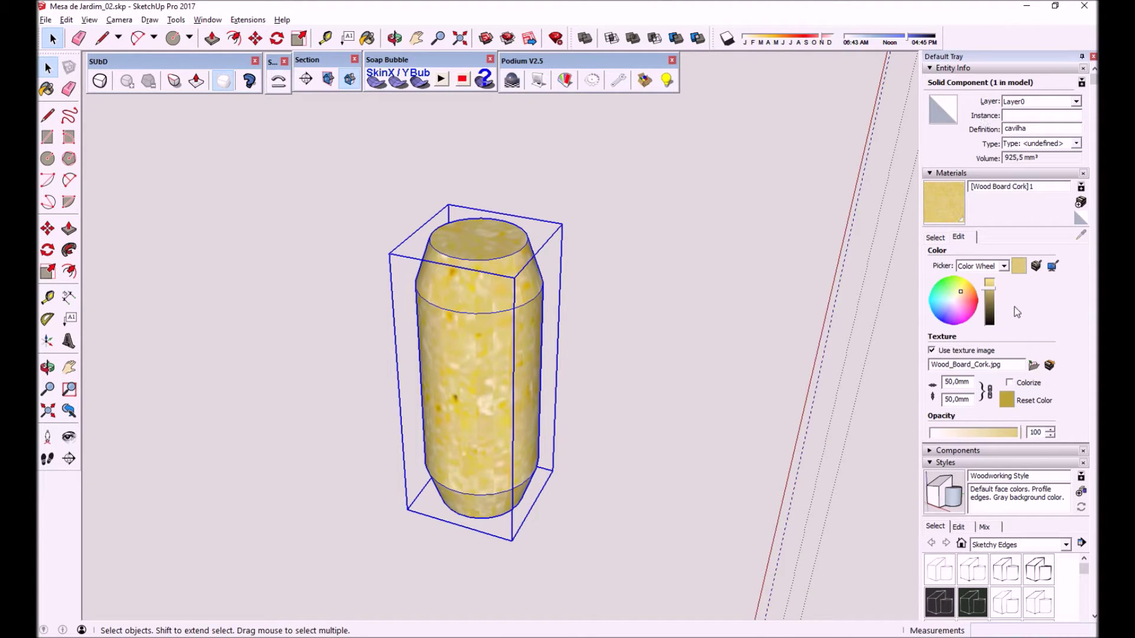
Place a trial copy of the cavilha component from the Components list beside the original.
{"action": "left_click", "coordinate": [932, 451]}
{"action": "scroll", "coordinate": [952, 502], "scroll_direction": "down", "scroll_amount": 3}
{"action": "scroll", "coordinate": [957, 568], "scroll_direction": "up", "scroll_amount": 3}
{"action": "left_click", "coordinate": [958, 578]}
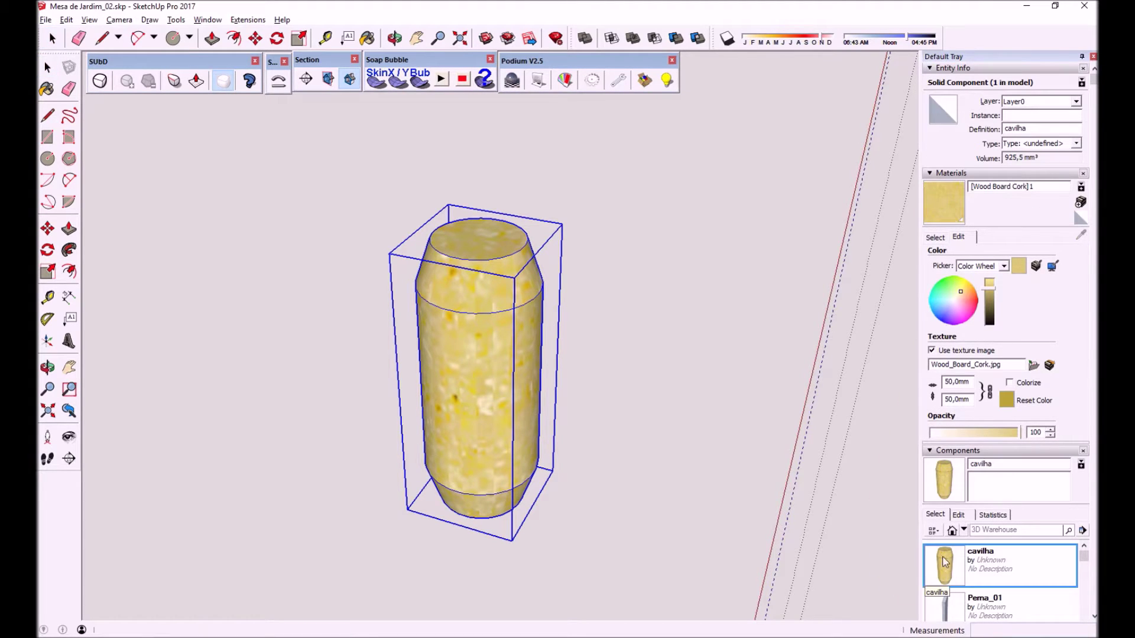
{"action": "middle_click_drag", "start_coordinate": [762, 343], "coordinate": [654, 342]}
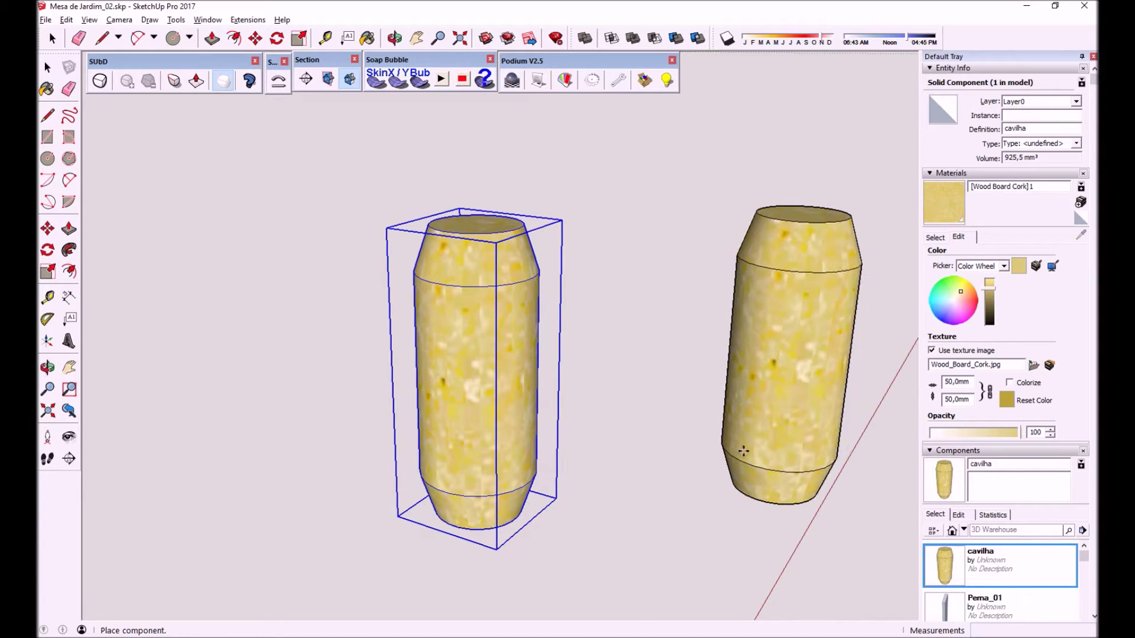
{"action": "scroll", "coordinate": [757, 438], "scroll_direction": "down", "scroll_amount": 3}
{"action": "scroll", "coordinate": [750, 441], "scroll_direction": "down", "scroll_amount": 3}
{"action": "scroll", "coordinate": [750, 439], "scroll_direction": "up", "scroll_amount": 5}
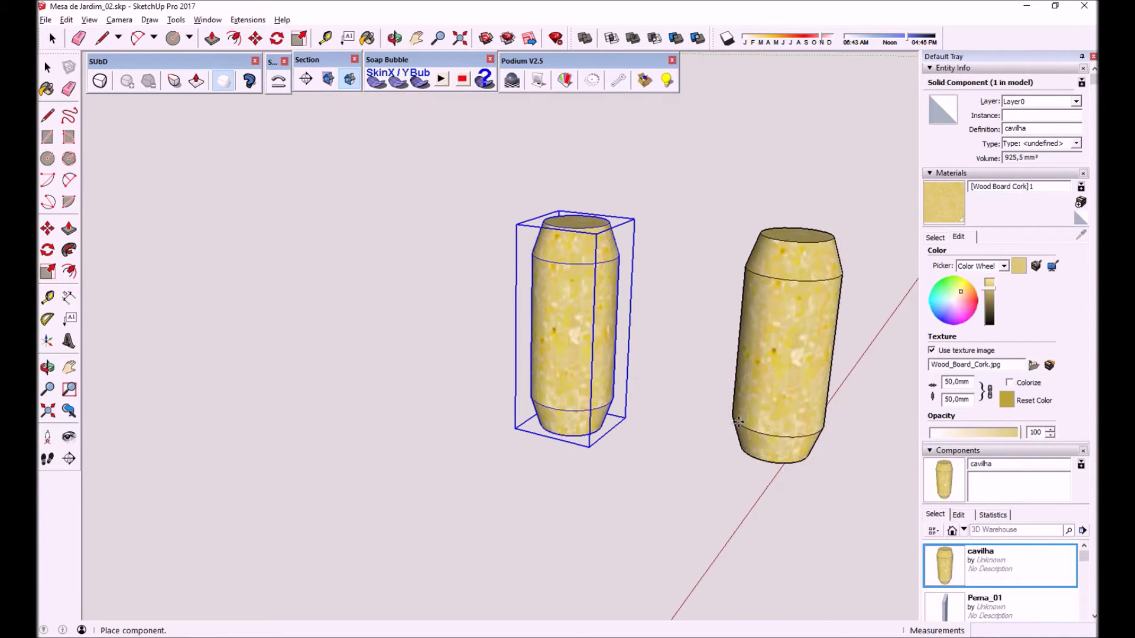
{"action": "left_click", "coordinate": [759, 440]}
{"action": "mouse_move", "coordinate": [760, 440]}
{"action": "middle_mouse_down"}
{"action": "mouse_move", "coordinate": [805, 404]}
{"action": "mouse_move", "coordinate": [662, 408]}
{"action": "middle_mouse_up"}
Delete the trial cavilha copy and orbit to inspect the remaining cylinder's top face.
{"action": "left_click", "coordinate": [48, 68]}
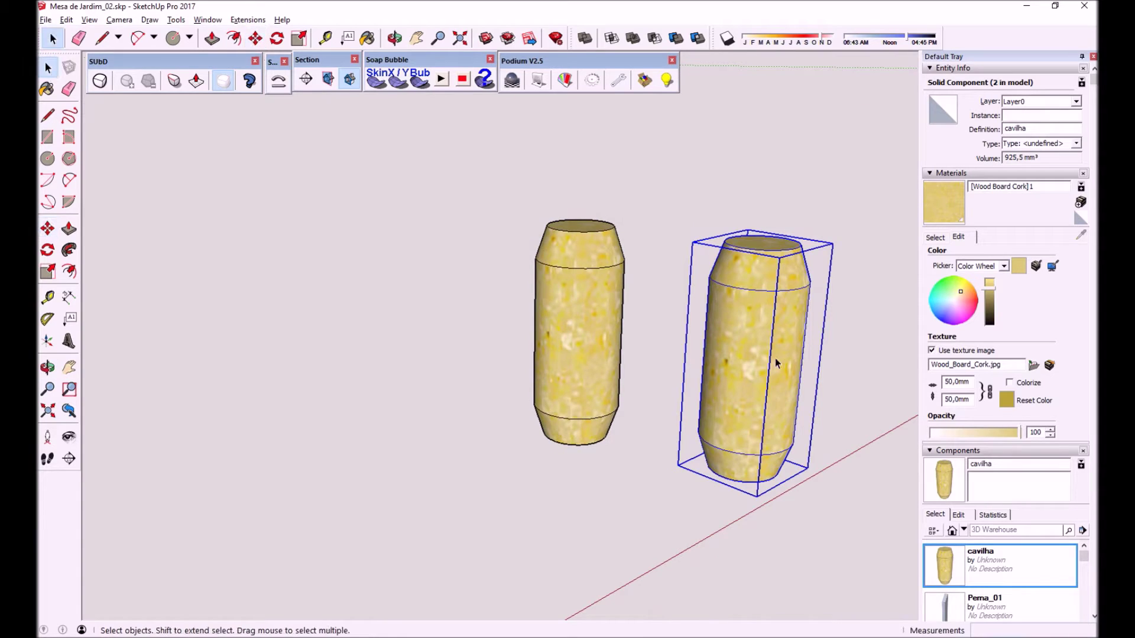
{"action": "key", "text": "Delete"}
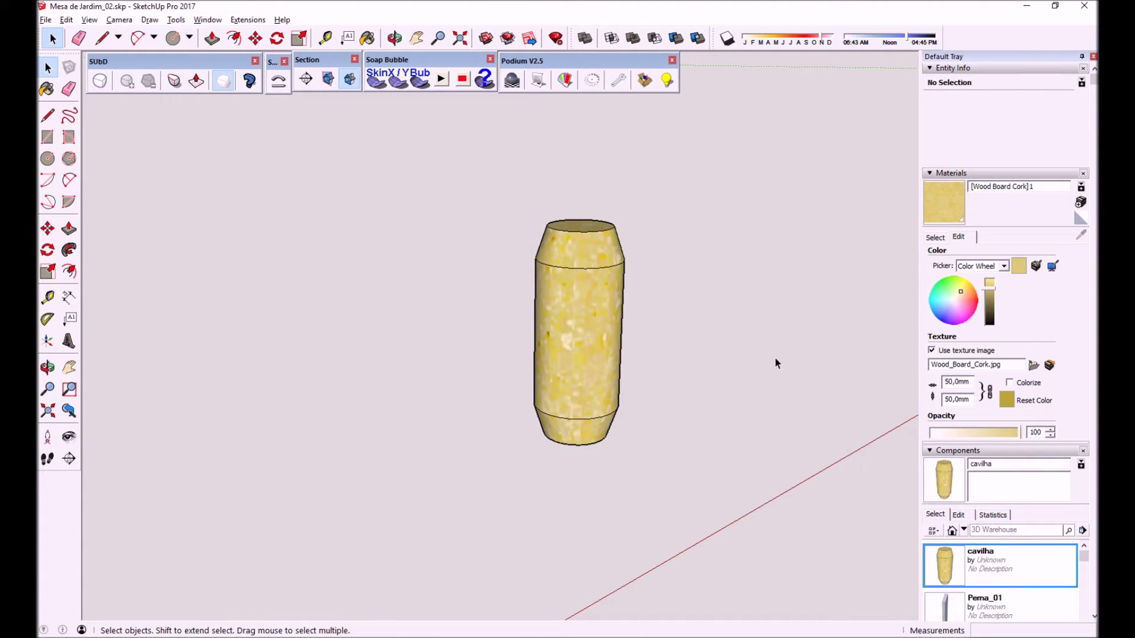
{"action": "mouse_move", "coordinate": [511, 289]}
{"action": "middle_mouse_down"}
{"action": "mouse_move", "coordinate": [621, 451]}
{"action": "mouse_move", "coordinate": [709, 393]}
{"action": "mouse_move", "coordinate": [717, 236]}
{"action": "mouse_move", "coordinate": [579, 91]}
{"action": "middle_mouse_up"}
{"action": "scroll", "coordinate": [572, 232], "scroll_direction": "up", "scroll_amount": 3}
{"action": "scroll", "coordinate": [572, 236], "scroll_direction": "down", "scroll_amount": 3}
{"action": "scroll", "coordinate": [574, 267], "scroll_direction": "down", "scroll_amount": 1}
{"action": "scroll", "coordinate": [574, 267], "scroll_direction": "up", "scroll_amount": 3}
{"action": "scroll", "coordinate": [574, 268], "scroll_direction": "down", "scroll_amount": 2}
{"action": "mouse_move", "coordinate": [573, 301]}
{"action": "middle_mouse_down"}
{"action": "mouse_move", "coordinate": [514, 266]}
{"action": "mouse_move", "coordinate": [417, 302]}
{"action": "mouse_move", "coordinate": [554, 335]}
{"action": "middle_mouse_up"}
{"action": "left_click", "coordinate": [48, 116]}
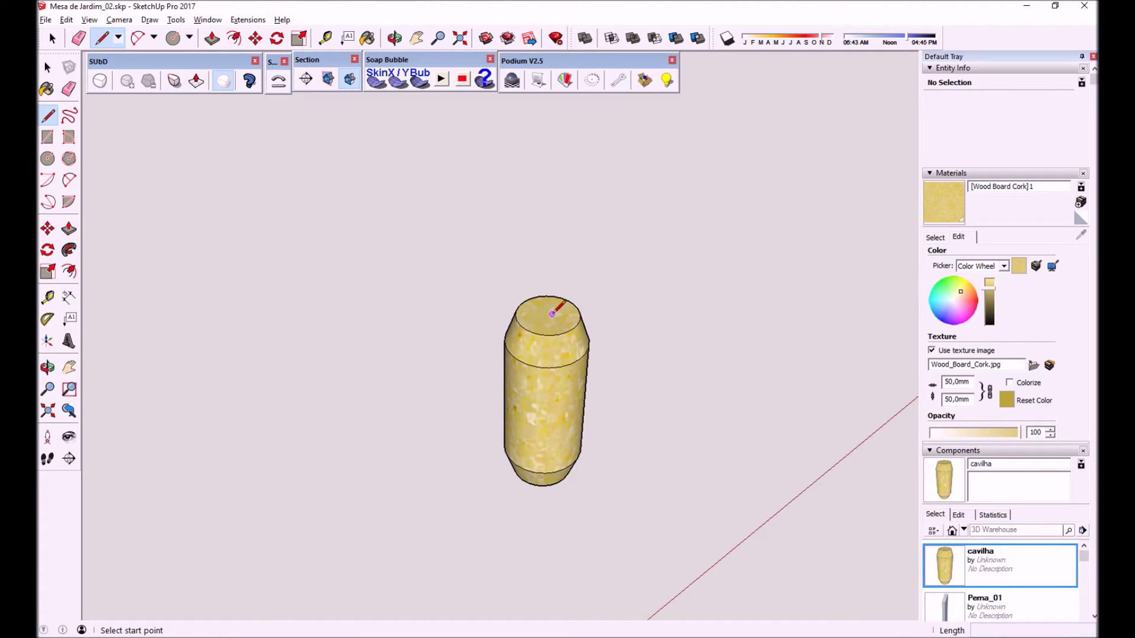
Draw a line from the centre of the cavilha's top face down inside the cylinder.
{"action": "scroll", "coordinate": [573, 303], "scroll_direction": "up", "scroll_amount": 3}
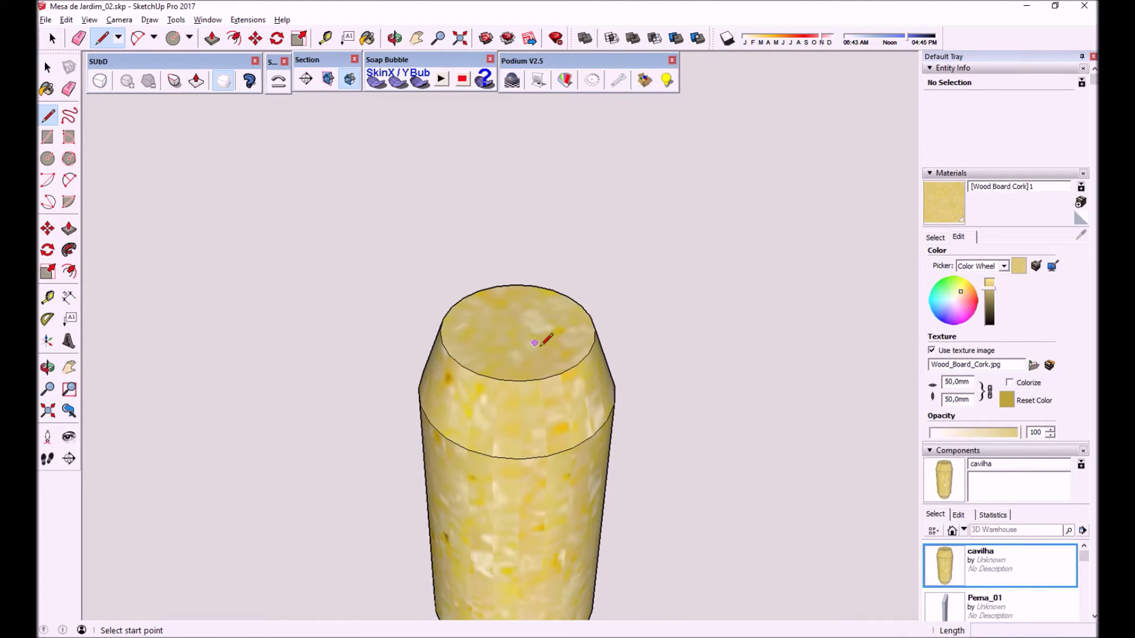
{"action": "left_click", "coordinate": [517, 329]}
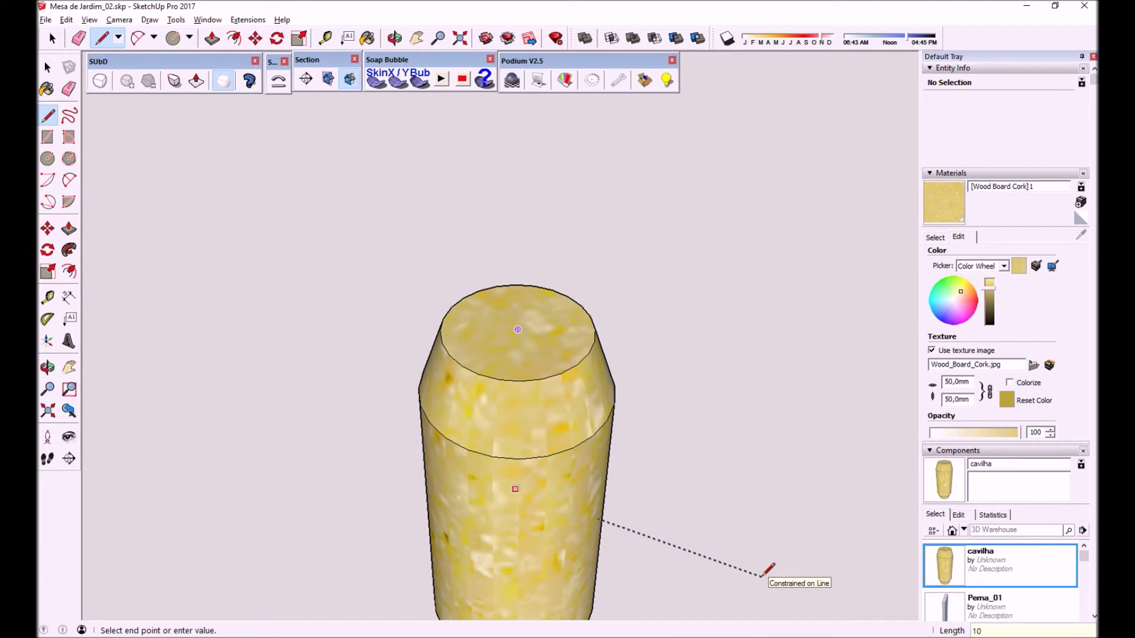
{"action": "left_click", "coordinate": [48, 67]}
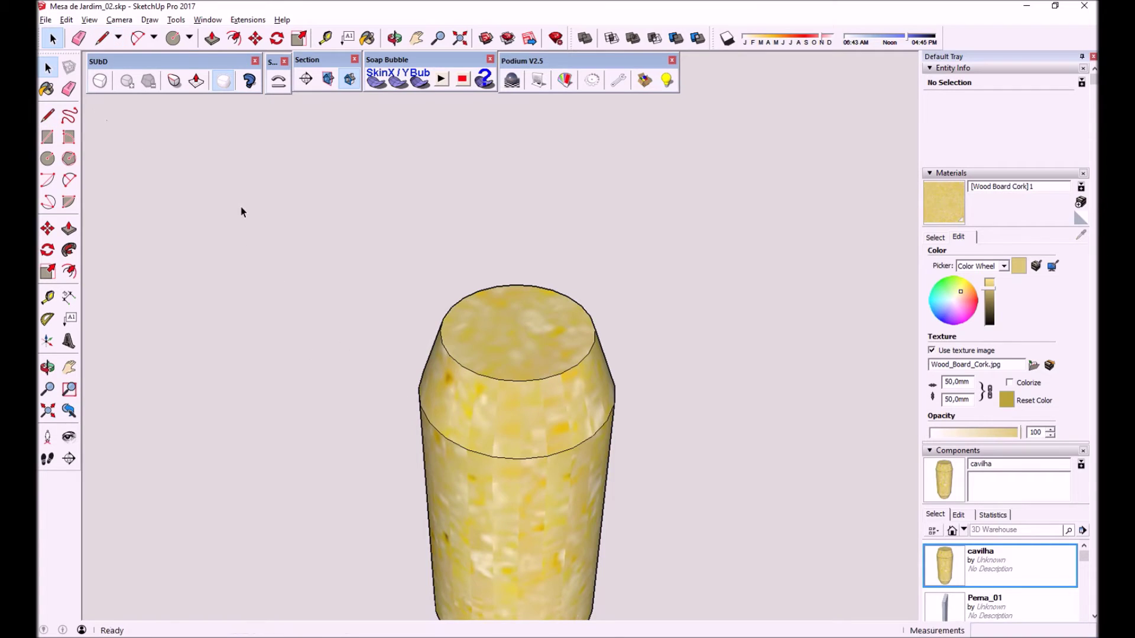
{"action": "mouse_move", "coordinate": [614, 532]}
{"action": "middle_mouse_down"}
{"action": "mouse_move", "coordinate": [641, 524]}
{"action": "mouse_move", "coordinate": [544, 552]}
{"action": "mouse_move", "coordinate": [582, 522]}
{"action": "mouse_move", "coordinate": [577, 401]}
{"action": "middle_mouse_up"}
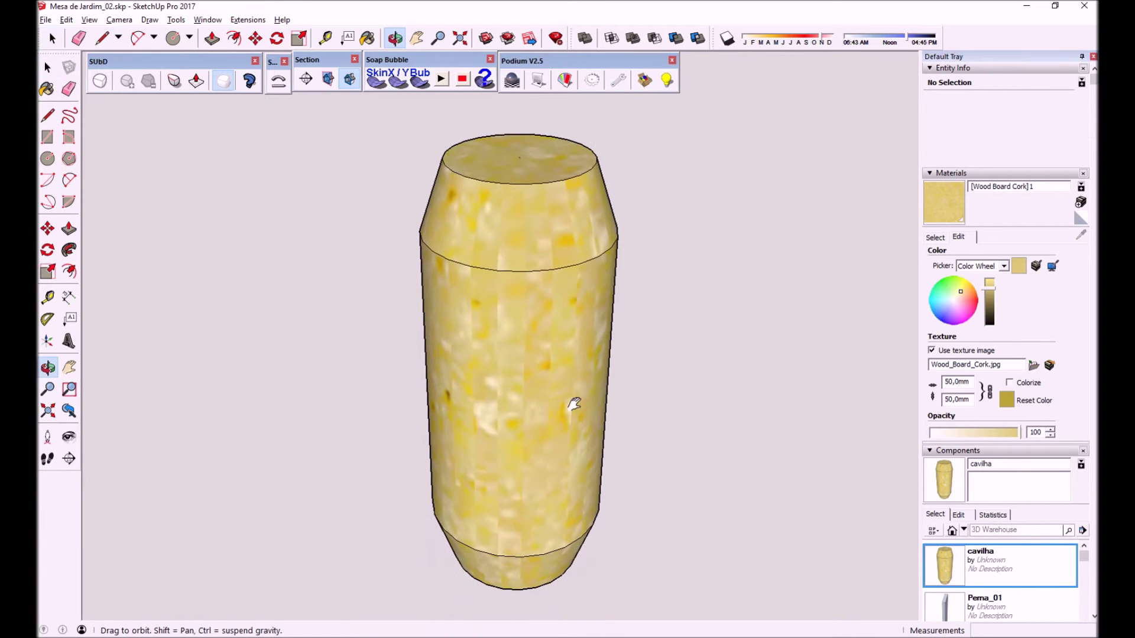
{"action": "left_click", "coordinate": [89, 20]}
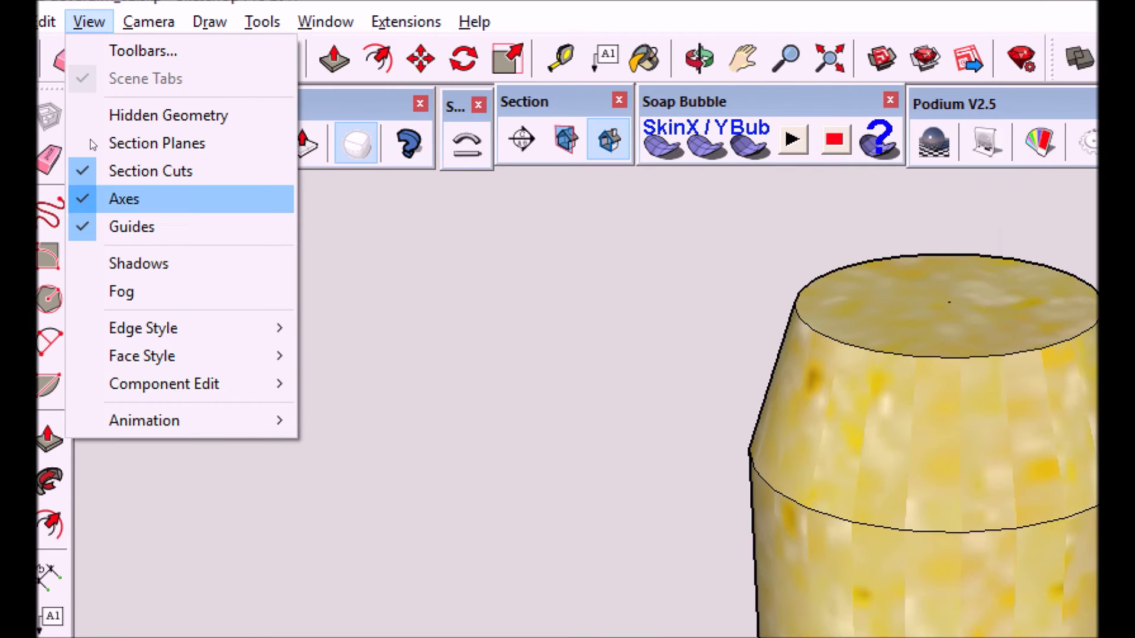
Switch the face style to X-ray so the faces are see-through.
{"action": "key", "text": "Down"}
{"action": "key", "text": "Down"}
{"action": "key", "text": "Down"}
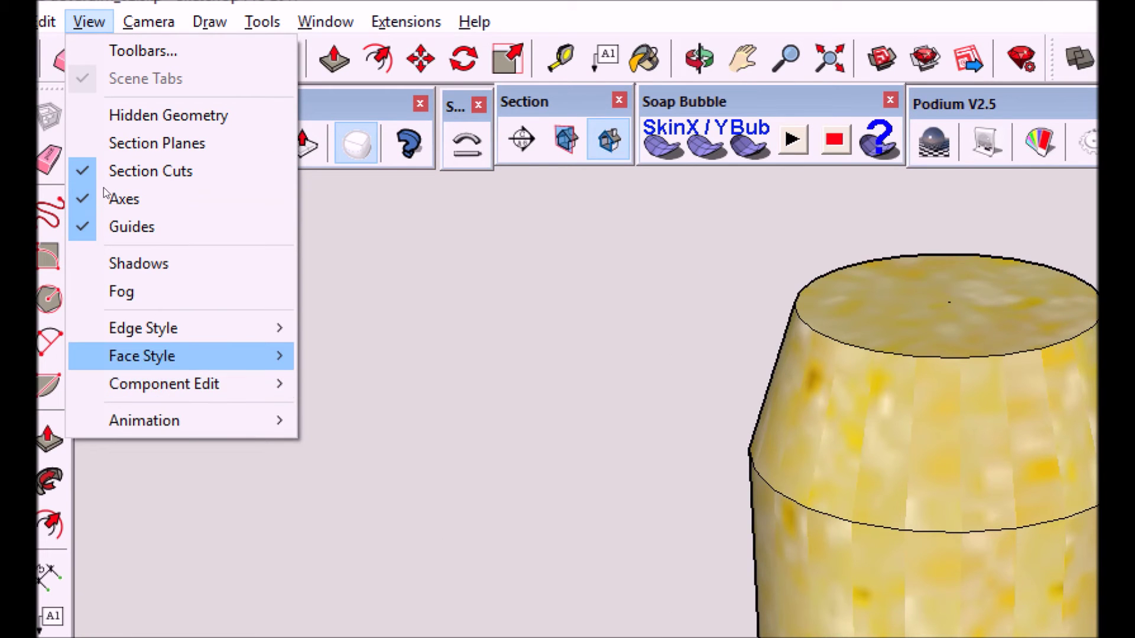
{"action": "key", "text": "Right"}
{"action": "key", "text": "Return"}
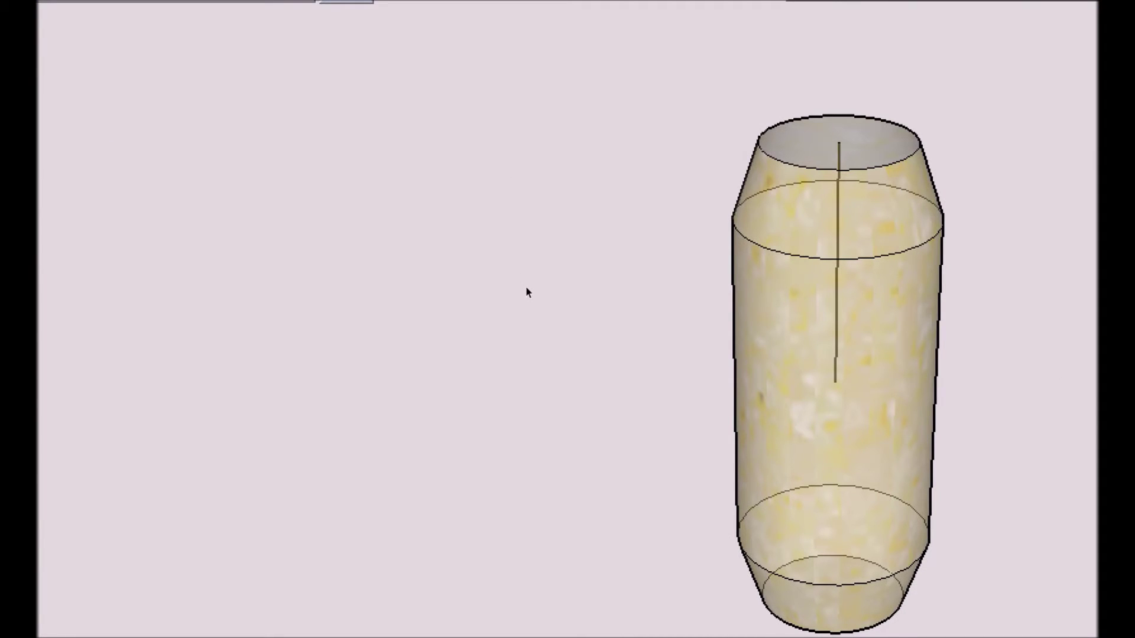
Select the whole cavilha component and explode it into loose geometry.
{"action": "key", "text": "ctrl+a"}
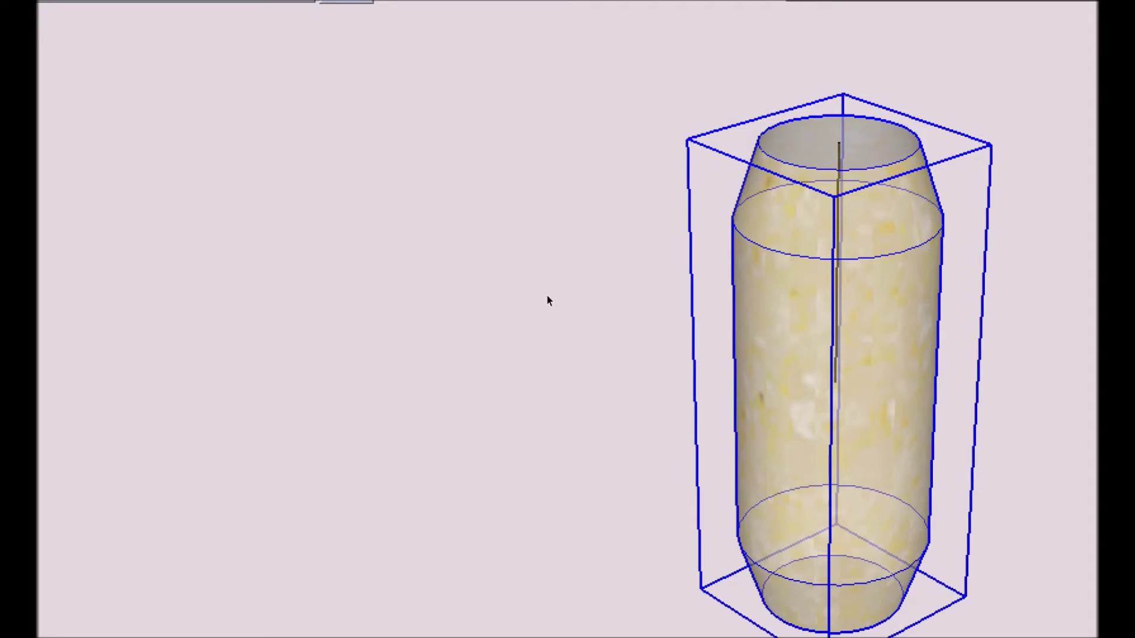
{"action": "key", "text": "shift+F10"}
{"action": "key", "text": "Down"}
{"action": "key", "text": "Down"}
{"action": "key", "text": "Down"}
{"action": "key", "text": "Down"}
{"action": "key", "text": "Up"}
{"action": "key", "text": "Up"}
{"action": "key", "text": "Up"}
{"action": "key", "text": "Down"}
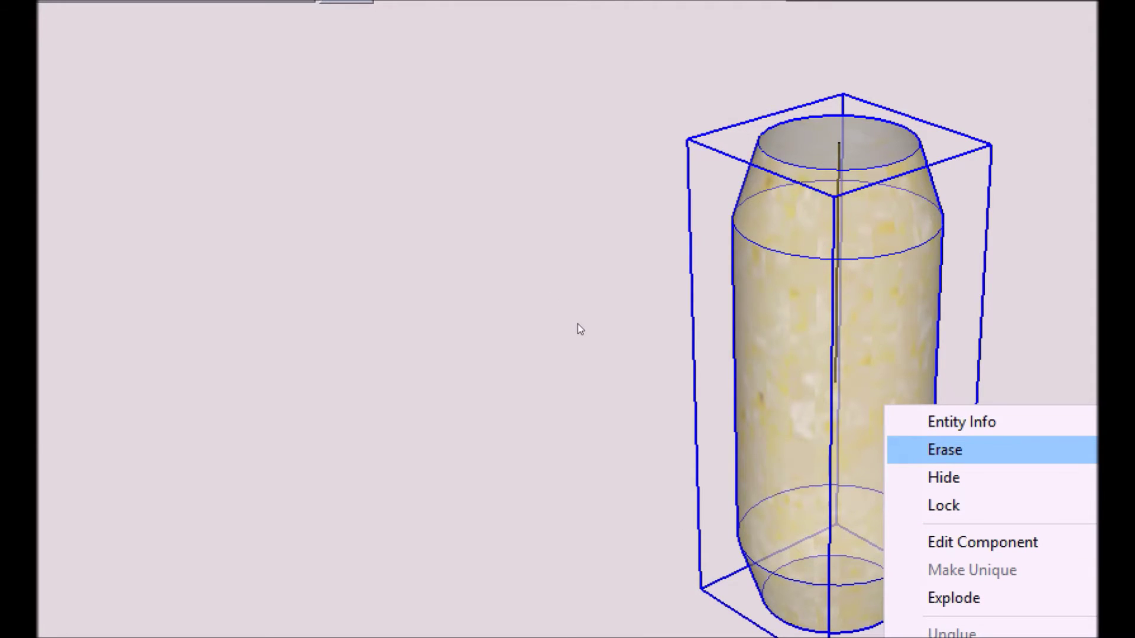
{"action": "key", "text": "Down"}
{"action": "key", "text": "Down"}
{"action": "key", "text": "Down"}
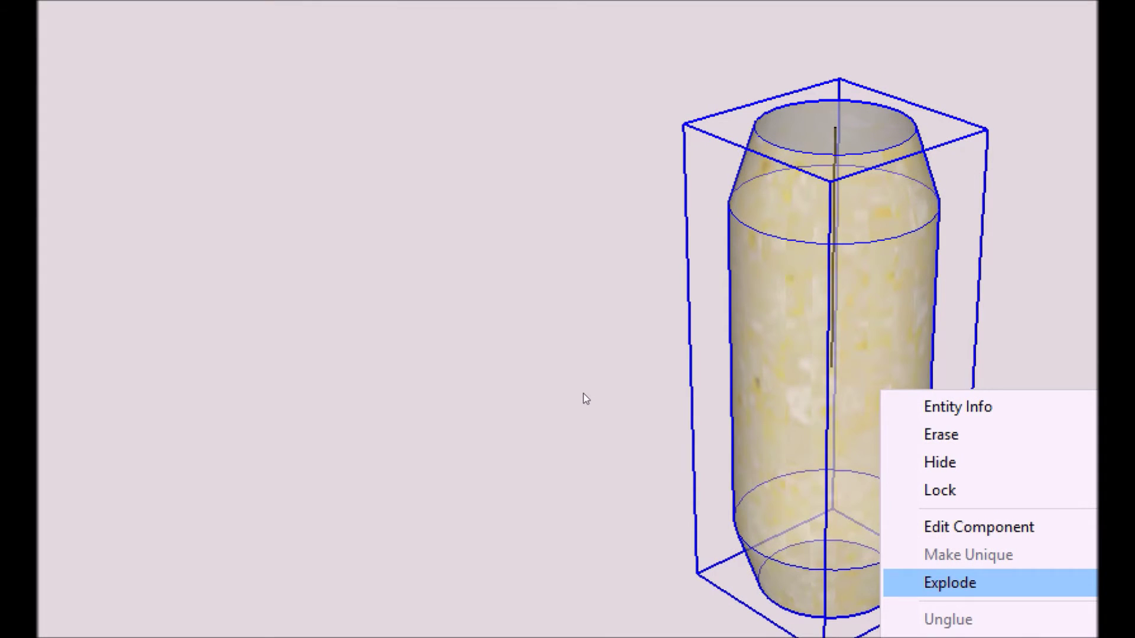
{"action": "key", "text": "Return"}
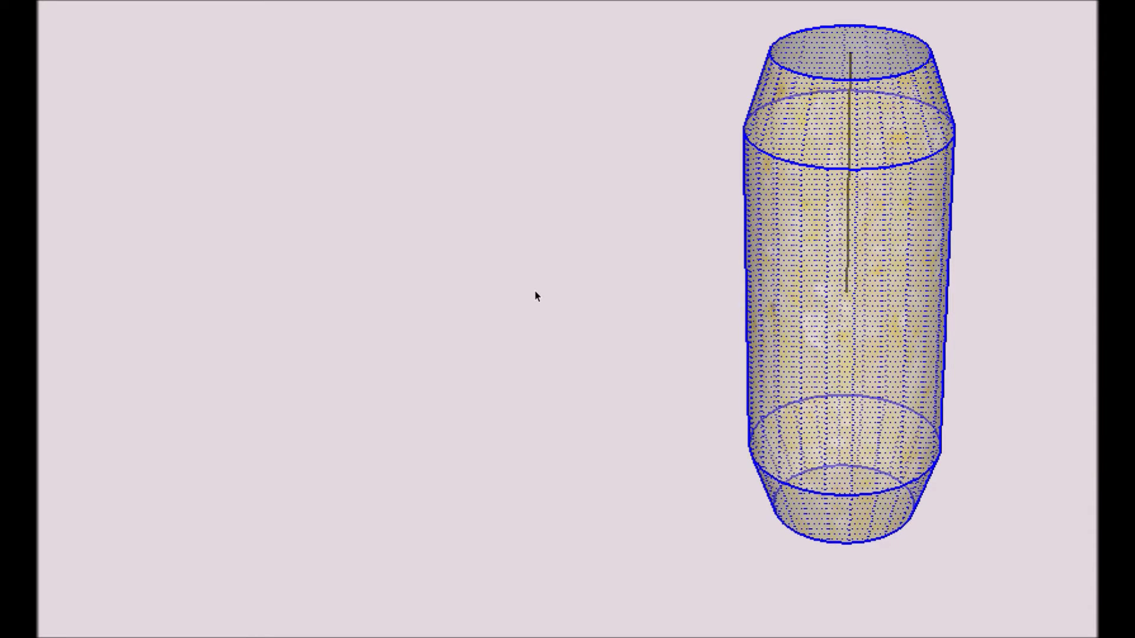
Make the geometry a component named 'cavilha', placing its axes origin at the cylinder's centre.
{"action": "key", "text": "Menu"}
{"action": "key", "text": "Down"}
{"action": "key", "text": "Down"}
{"action": "key", "text": "Down"}
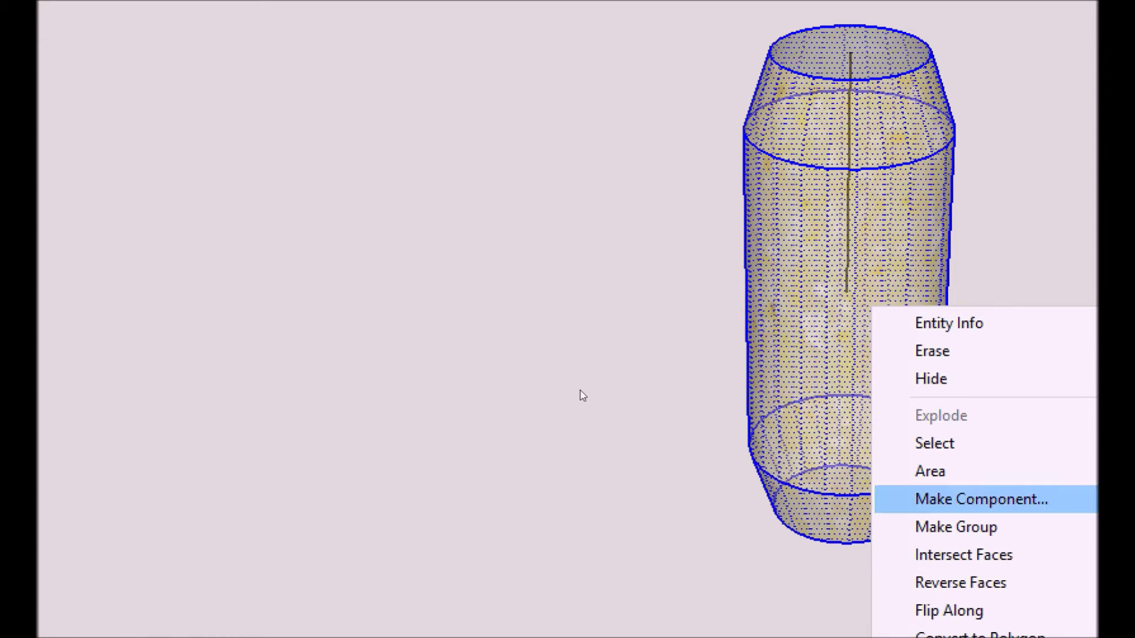
{"action": "key", "text": "Return"}
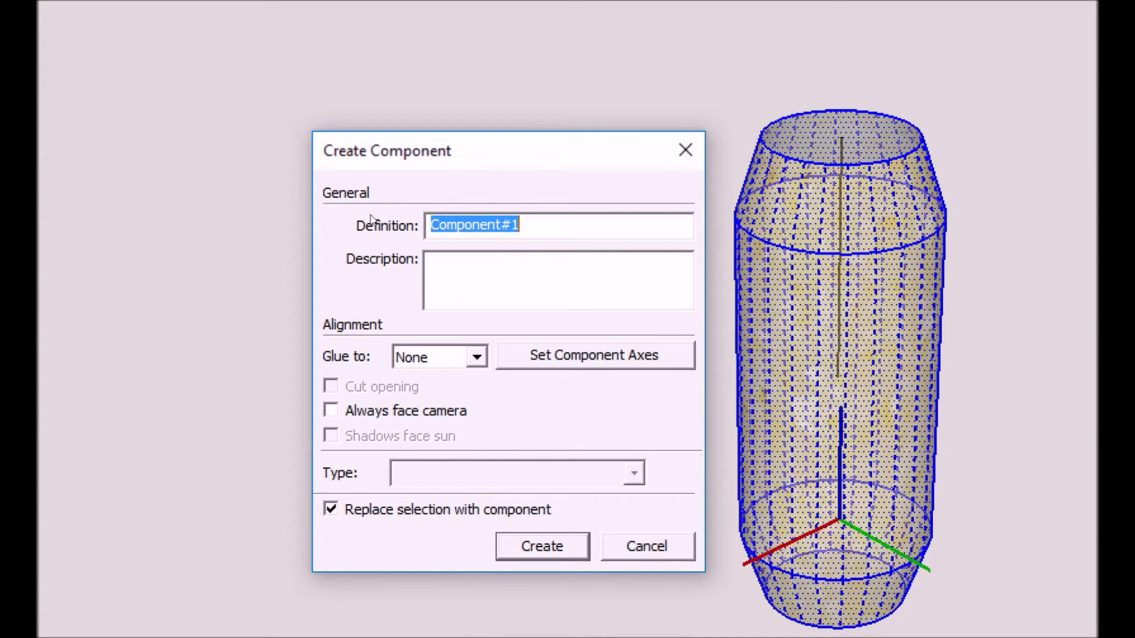
{"action": "type", "text": "cavilha"}
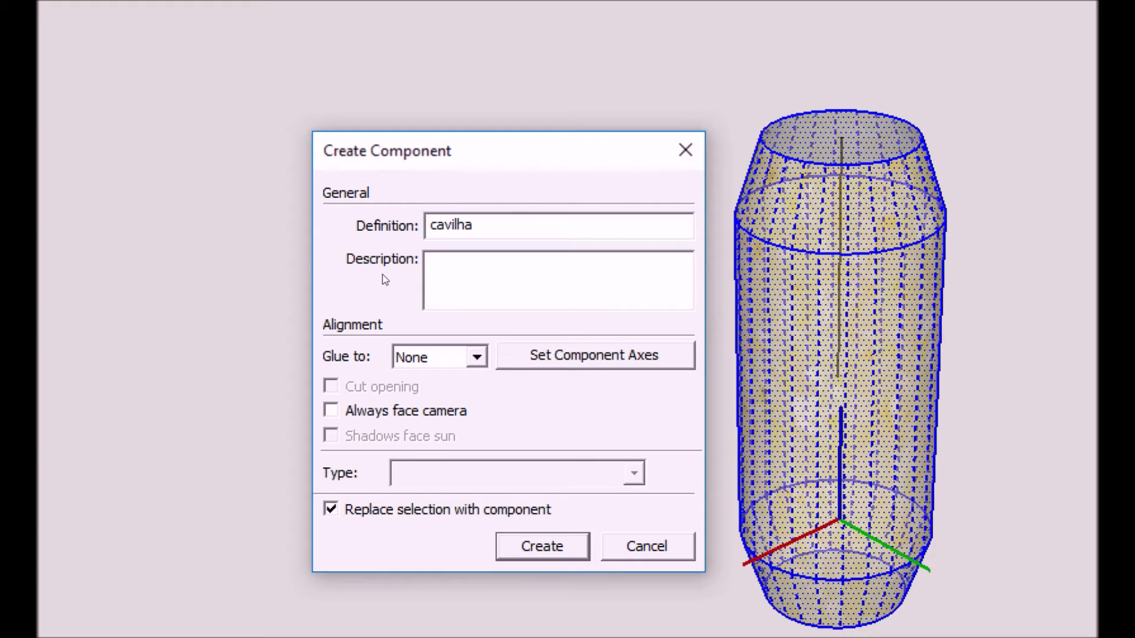
{"action": "key", "text": "Return"}
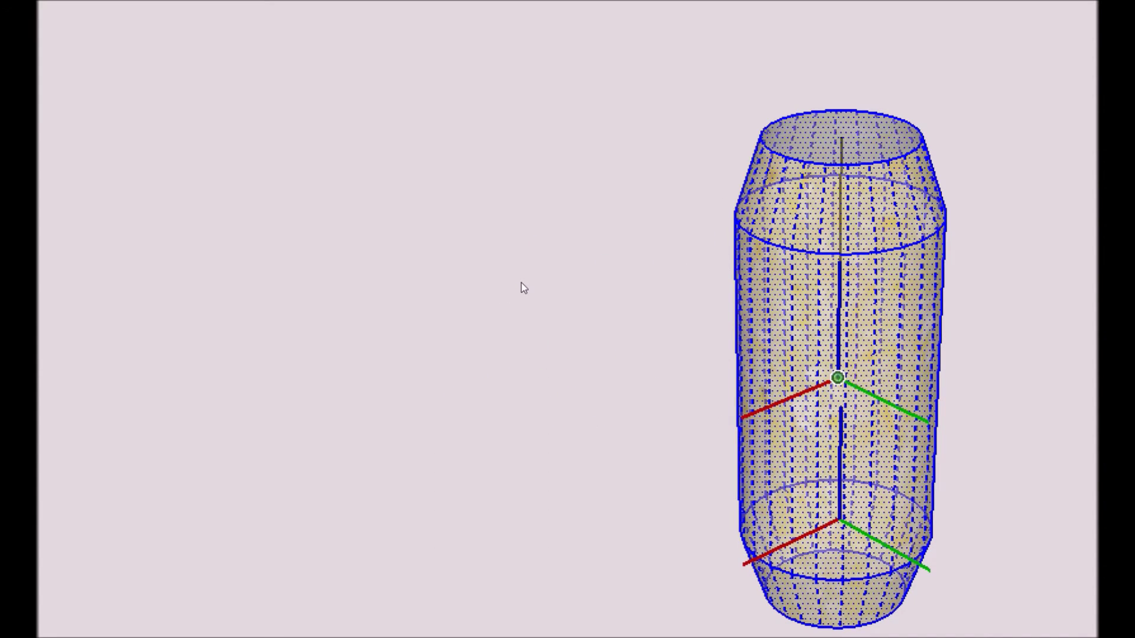
{"action": "left_click", "coordinate": [837, 378]}
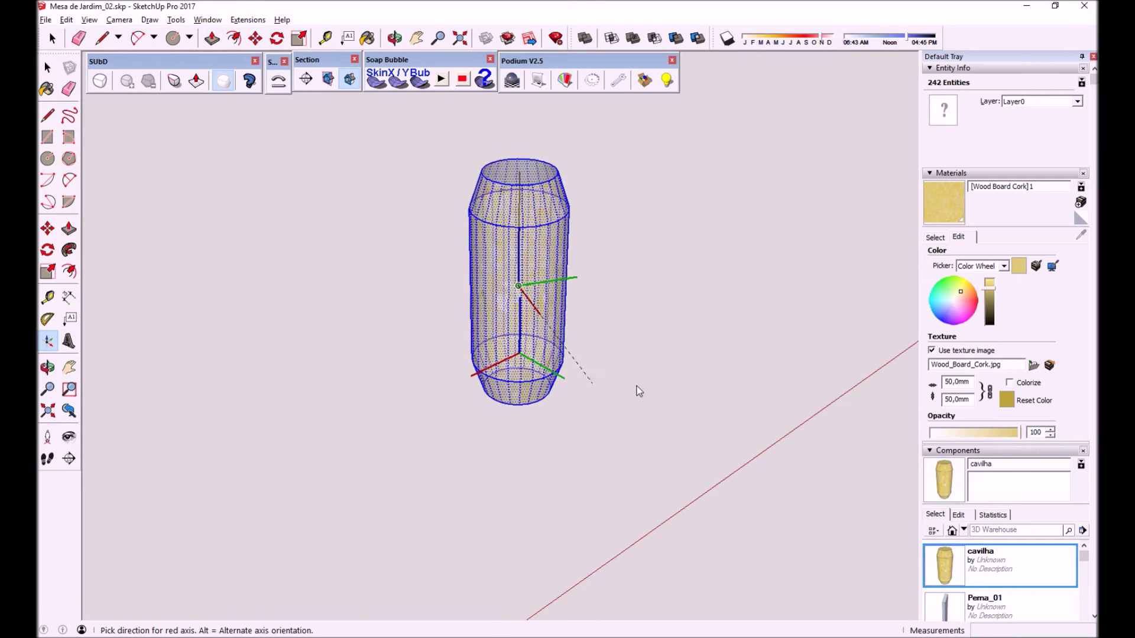
{"action": "scroll", "coordinate": [693, 392], "scroll_direction": "down", "scroll_amount": 3}
Fix the red and green axes, create cavilha replacing the old definition, then delete the instance.
{"action": "scroll", "coordinate": [693, 392], "scroll_direction": "down", "scroll_amount": 2}
{"action": "left_click", "coordinate": [631, 412]}
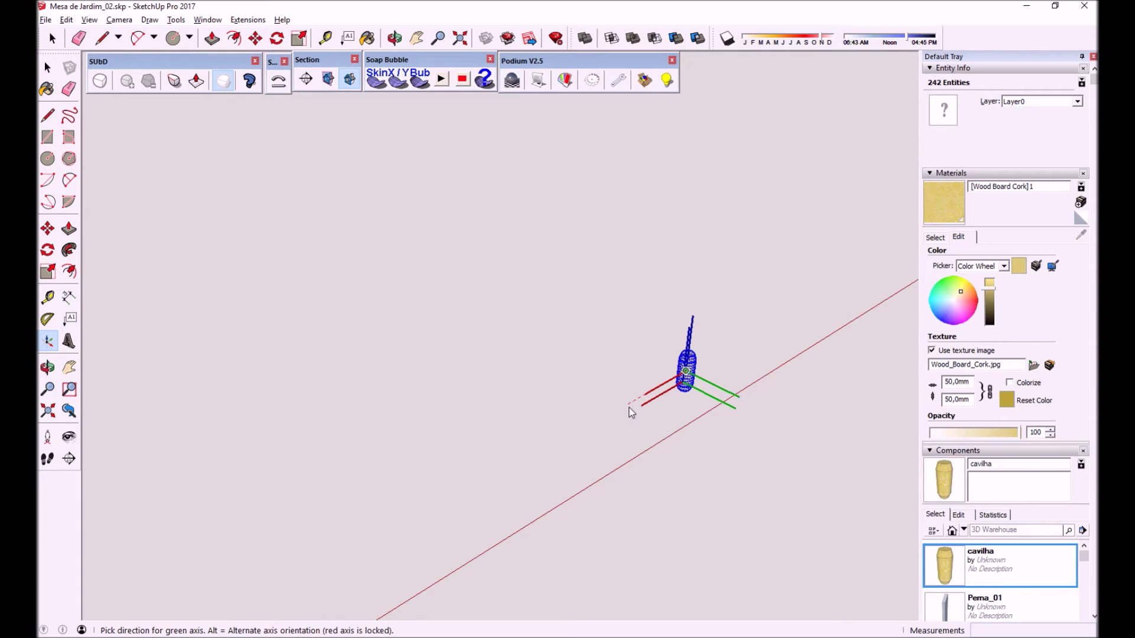
{"action": "left_click", "coordinate": [778, 412]}
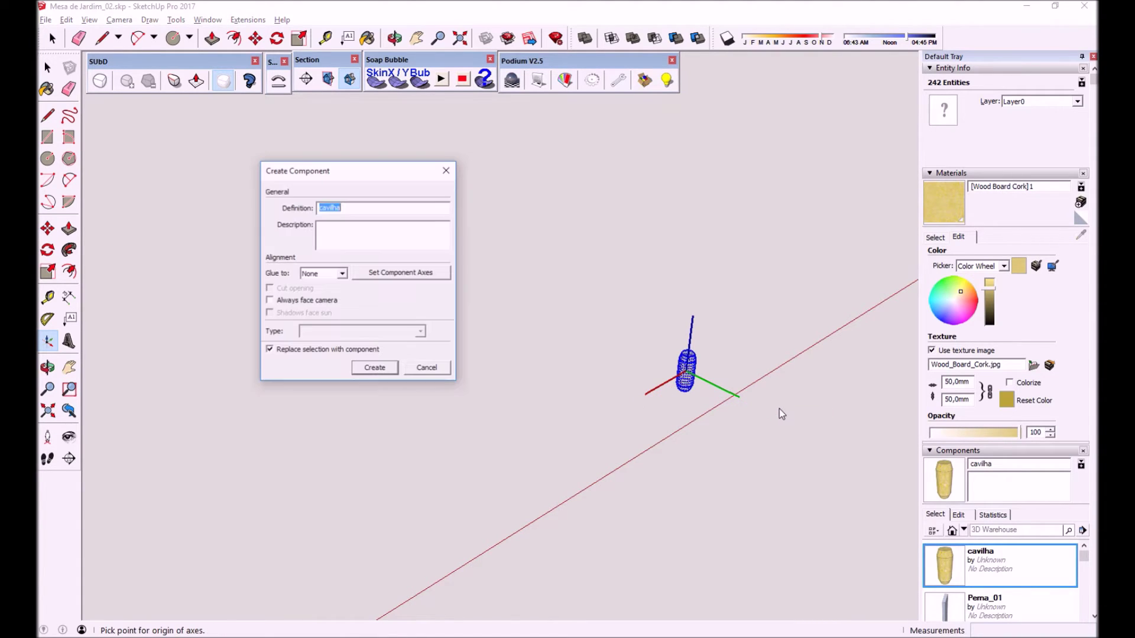
{"action": "left_click", "coordinate": [374, 368]}
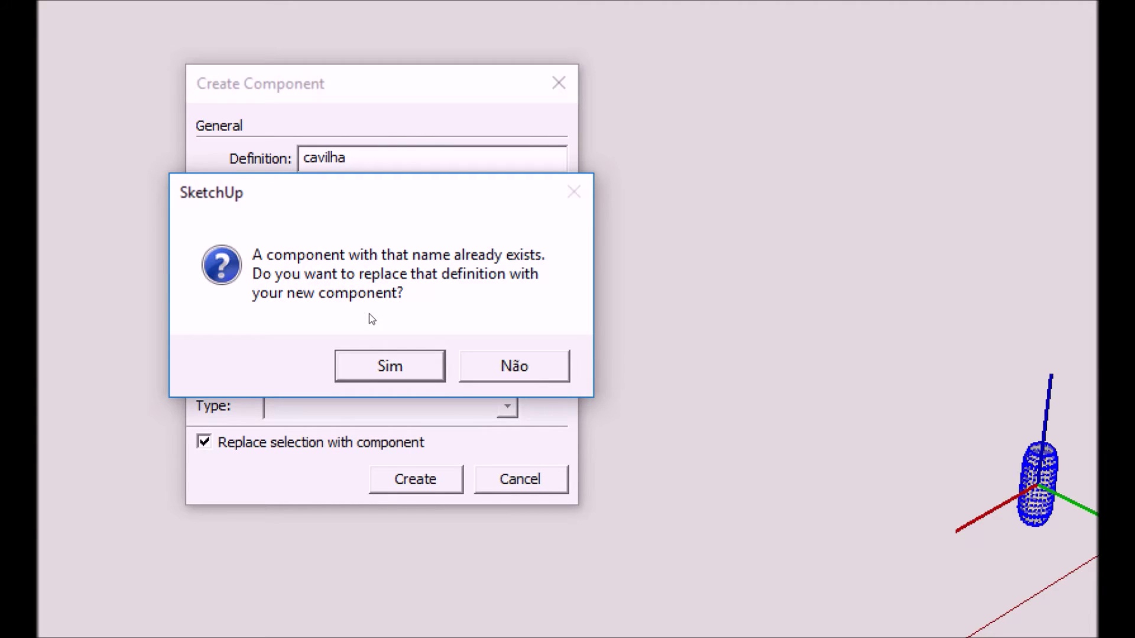
{"action": "key", "text": "Return"}
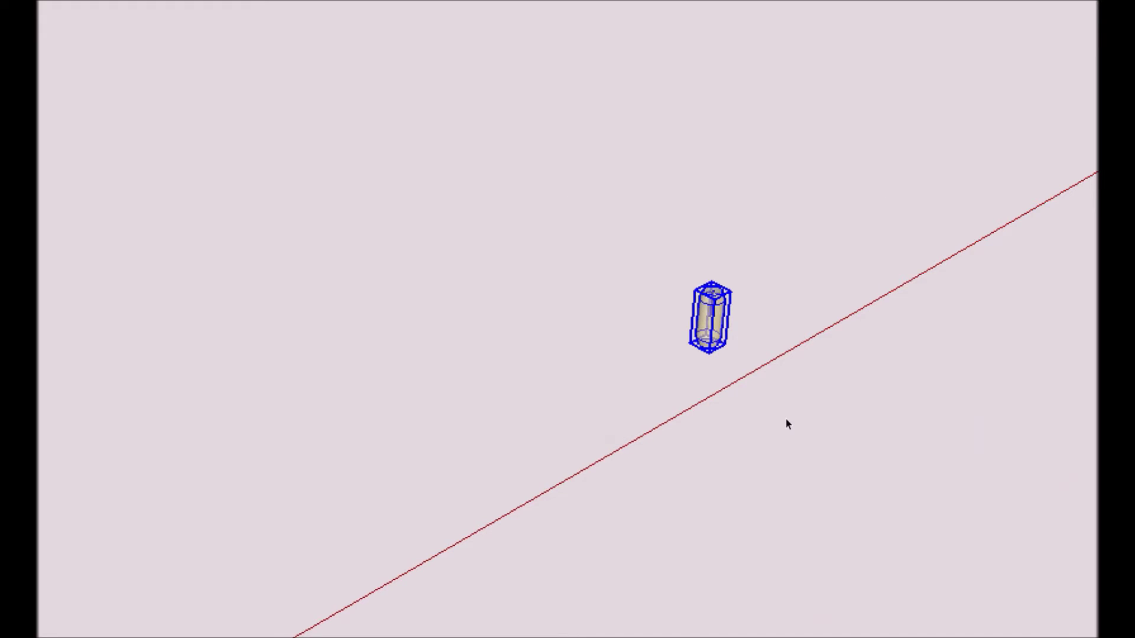
{"action": "key", "text": "Delete"}
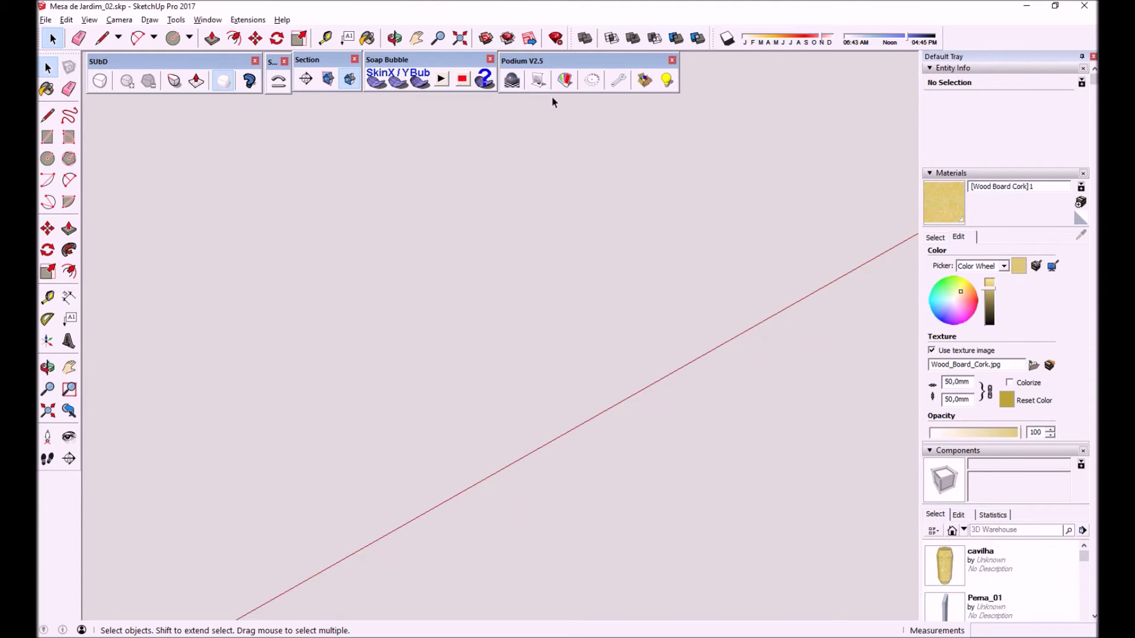
Zoom and orbit under the tabletop to the dowel hole beneath the corner slat.
{"action": "left_click", "coordinate": [460, 38]}
{"action": "middle_click_drag", "start_coordinate": [680, 331], "coordinate": [720, 355]}
{"action": "left_click_drag", "start_coordinate": [721, 355], "coordinate": [378, 204]}
{"action": "key", "text": "space"}
{"action": "middle_click_drag", "start_coordinate": [270, 180], "coordinate": [271, 175]}
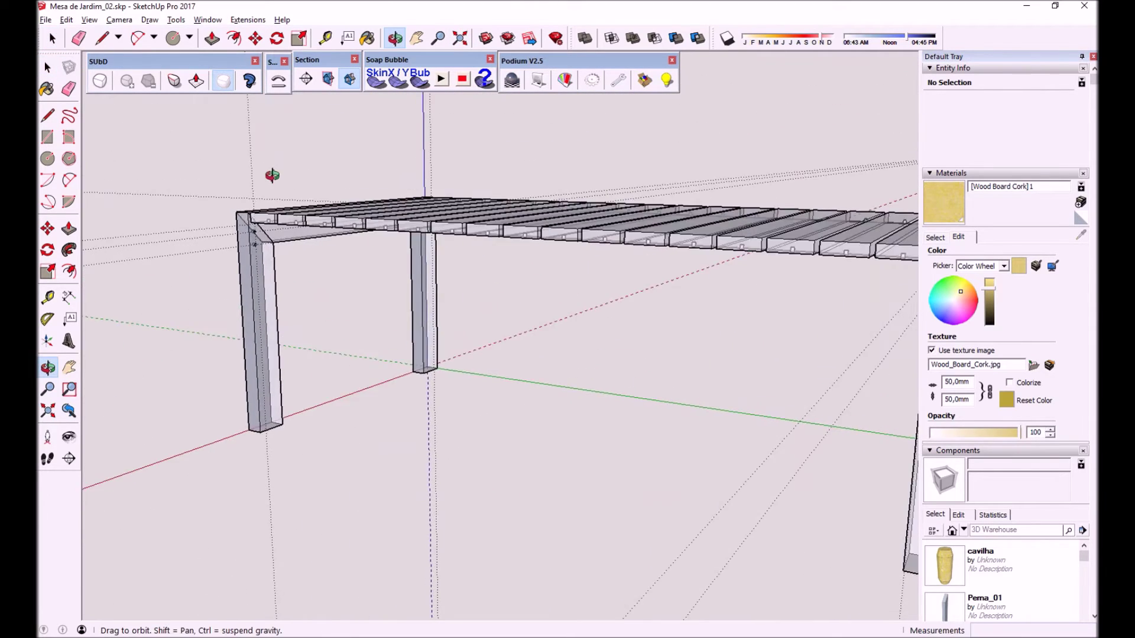
{"action": "scroll", "coordinate": [295, 156], "scroll_direction": "up", "scroll_amount": 3}
{"action": "scroll", "coordinate": [278, 246], "scroll_direction": "up", "scroll_amount": 3}
{"action": "middle_click_drag", "start_coordinate": [299, 247], "coordinate": [283, 142]}
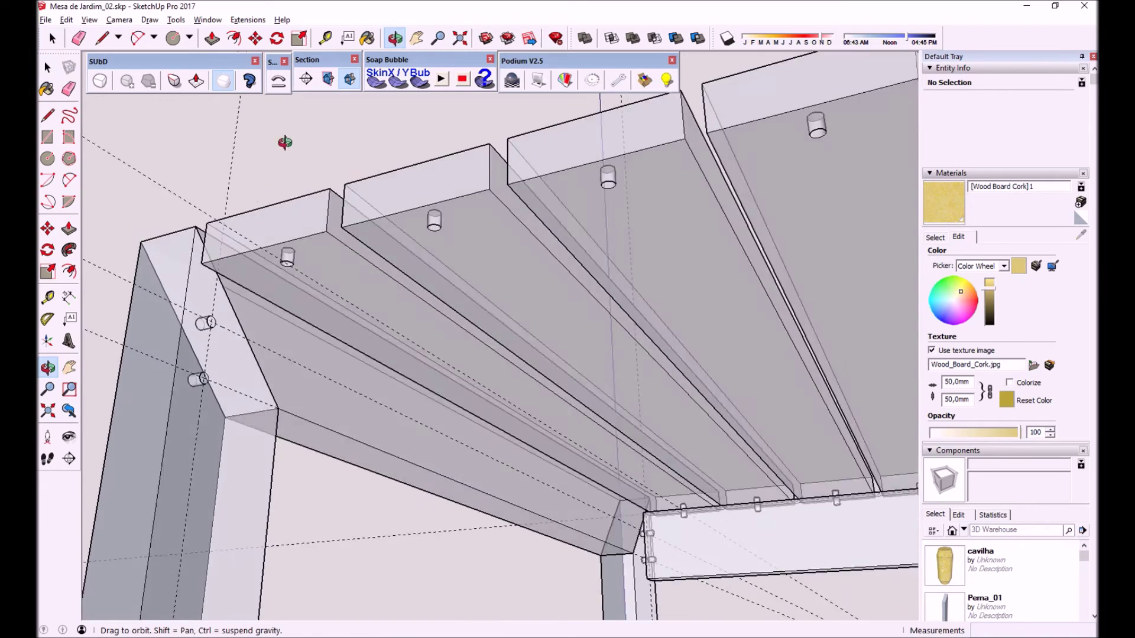
{"action": "scroll", "coordinate": [290, 282], "scroll_direction": "up", "scroll_amount": 5}
{"action": "scroll", "coordinate": [300, 188], "scroll_direction": "up", "scroll_amount": 3}
{"action": "scroll", "coordinate": [300, 183], "scroll_direction": "up", "scroll_amount": 3}
{"action": "scroll", "coordinate": [311, 202], "scroll_direction": "up", "scroll_amount": 2}
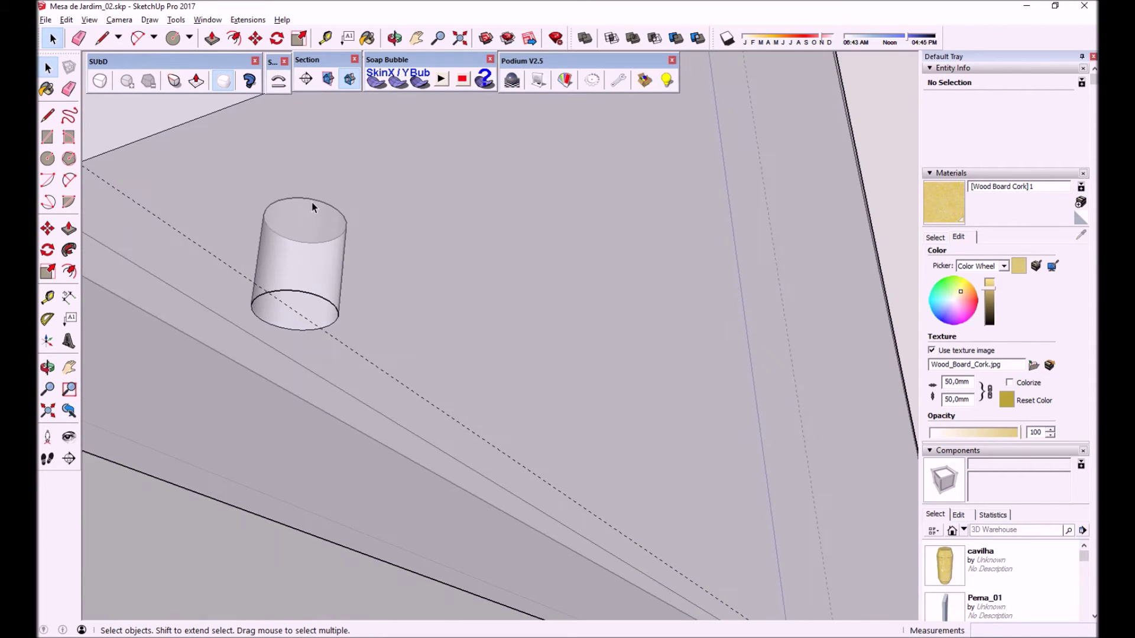
{"action": "scroll", "coordinate": [311, 202], "scroll_direction": "up", "scroll_amount": 2}
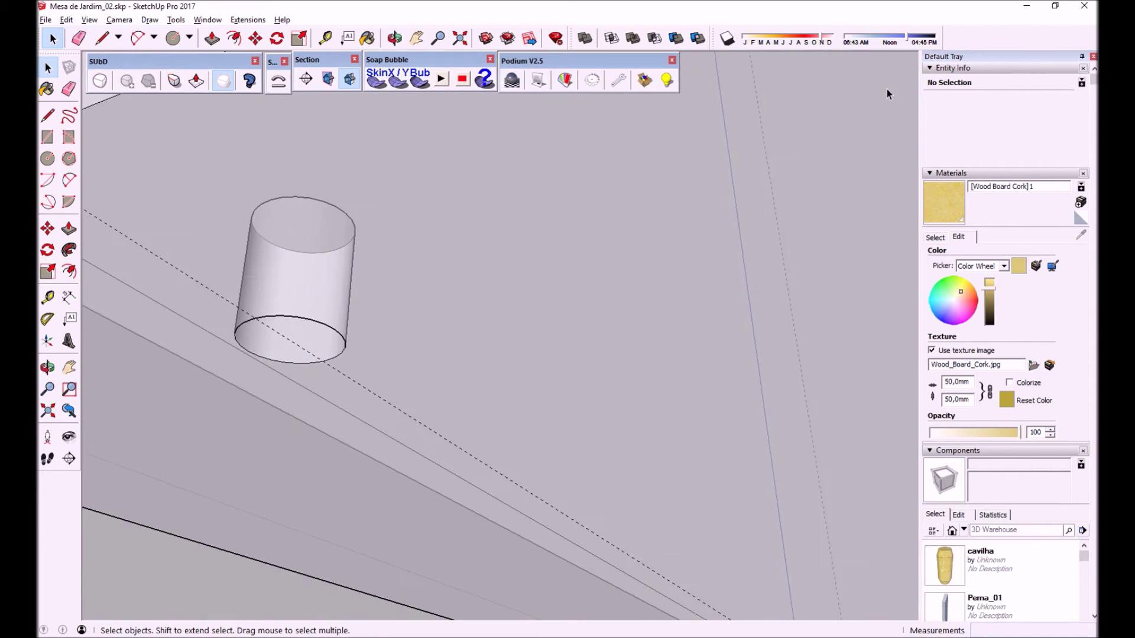
Insert a cavilha dowel and snap it to the centre of the slat's hole.
{"action": "left_click", "coordinate": [972, 572]}
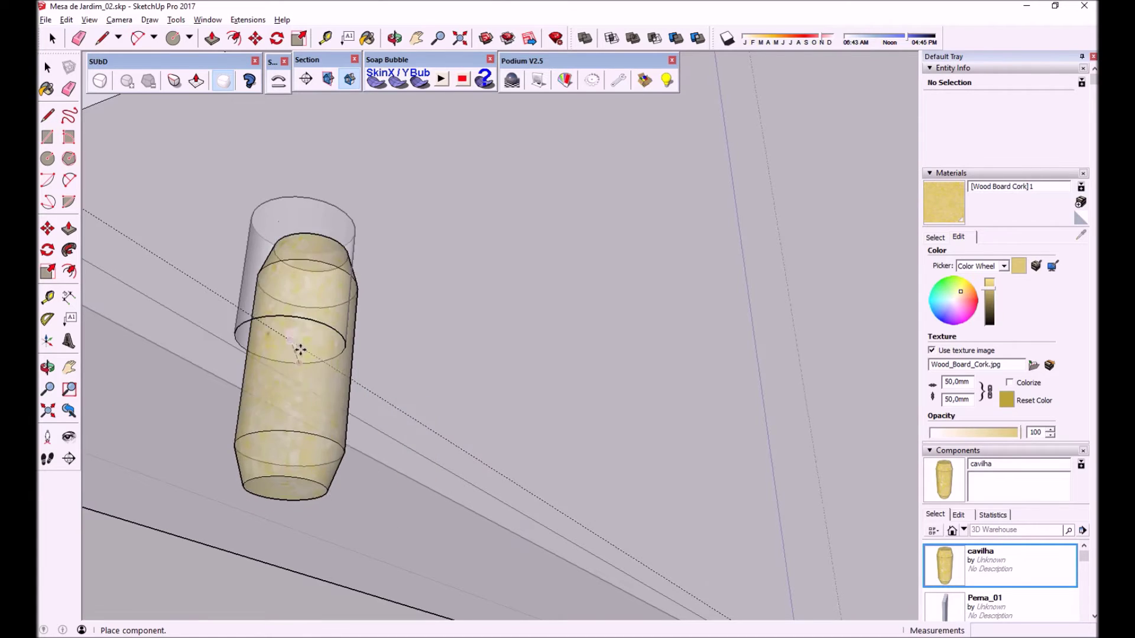
{"action": "scroll", "coordinate": [289, 328], "scroll_direction": "up", "scroll_amount": 2}
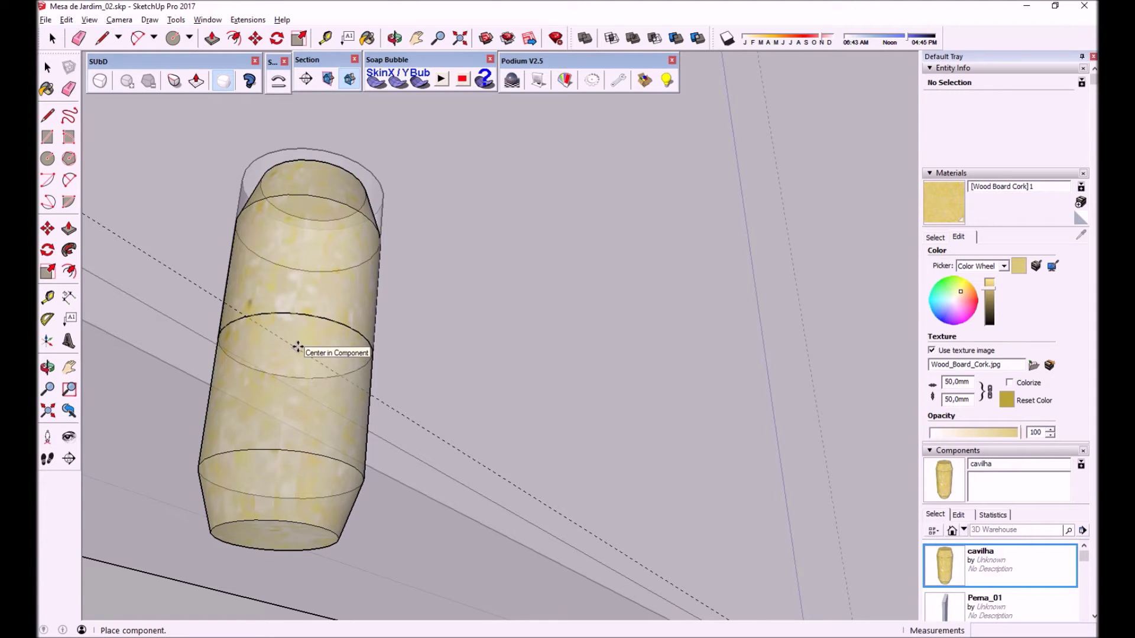
{"action": "left_click", "coordinate": [298, 346]}
Seat the dowel in the slat hole and turn off the X-ray face style.
{"action": "scroll", "coordinate": [297, 347], "scroll_direction": "down", "scroll_amount": 3}
{"action": "mouse_move", "coordinate": [298, 347]}
{"action": "middle_mouse_down"}
{"action": "mouse_move", "coordinate": [426, 266]}
{"action": "mouse_move", "coordinate": [724, 277]}
{"action": "mouse_move", "coordinate": [640, 331]}
{"action": "mouse_move", "coordinate": [689, 266]}
{"action": "mouse_move", "coordinate": [585, 375]}
{"action": "mouse_move", "coordinate": [614, 225]}
{"action": "middle_mouse_up"}
{"action": "key", "text": "m"}
{"action": "left_click", "coordinate": [89, 21]}
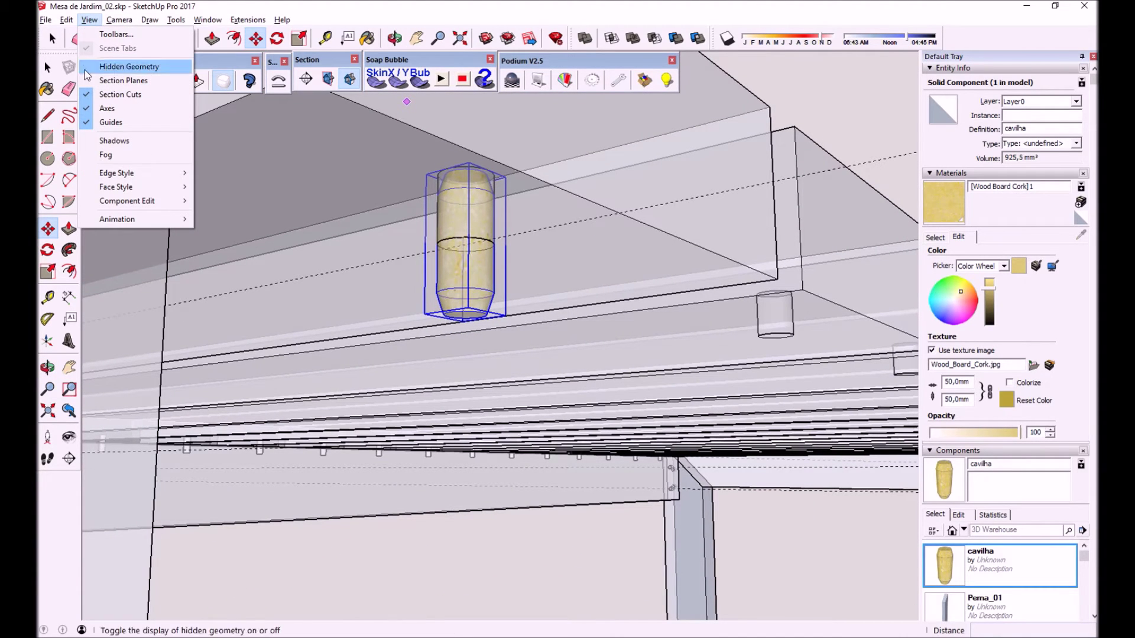
{"action": "left_click", "coordinate": [234, 184]}
Orbit out to view the table front and pick the dowel's reference point for moving.
{"action": "mouse_move", "coordinate": [232, 185]}
{"action": "middle_mouse_down"}
{"action": "mouse_move", "coordinate": [481, 213]}
{"action": "mouse_move", "coordinate": [319, 222]}
{"action": "mouse_move", "coordinate": [329, 150]}
{"action": "mouse_move", "coordinate": [271, 293]}
{"action": "mouse_move", "coordinate": [107, 208]}
{"action": "mouse_move", "coordinate": [135, 258]}
{"action": "mouse_move", "coordinate": [223, 284]}
{"action": "mouse_move", "coordinate": [230, 275]}
{"action": "middle_mouse_up"}
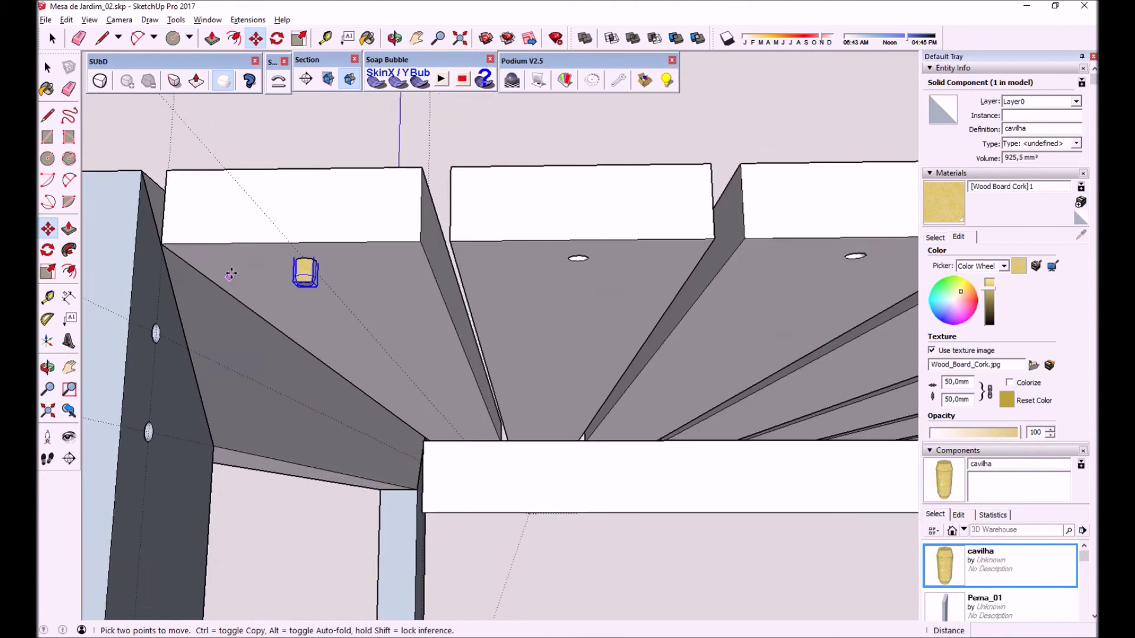
{"action": "scroll", "coordinate": [231, 275], "scroll_direction": "down", "scroll_amount": 4}
{"action": "scroll", "coordinate": [230, 275], "scroll_direction": "down", "scroll_amount": 2}
{"action": "mouse_move", "coordinate": [596, 318]}
{"action": "middle_mouse_down"}
{"action": "mouse_move", "coordinate": [311, 317]}
{"action": "mouse_move", "coordinate": [451, 284]}
{"action": "middle_mouse_up"}
{"action": "scroll", "coordinate": [316, 320], "scroll_direction": "down", "scroll_amount": 2}
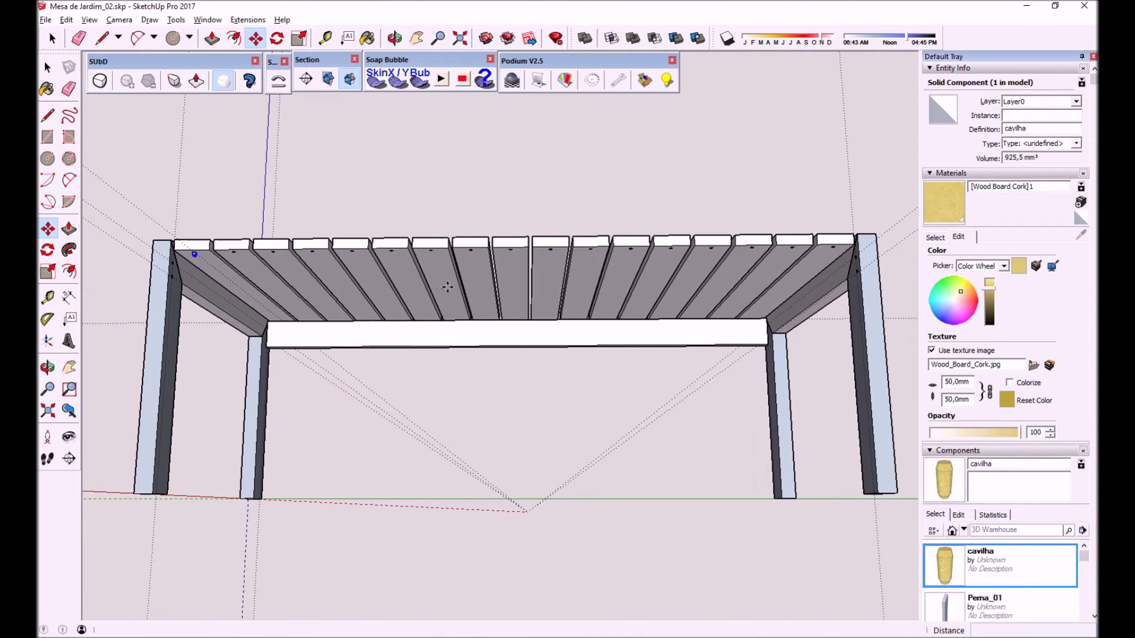
{"action": "scroll", "coordinate": [251, 258], "scroll_direction": "up", "scroll_amount": 2}
{"action": "scroll", "coordinate": [251, 258], "scroll_direction": "up", "scroll_amount": 1}
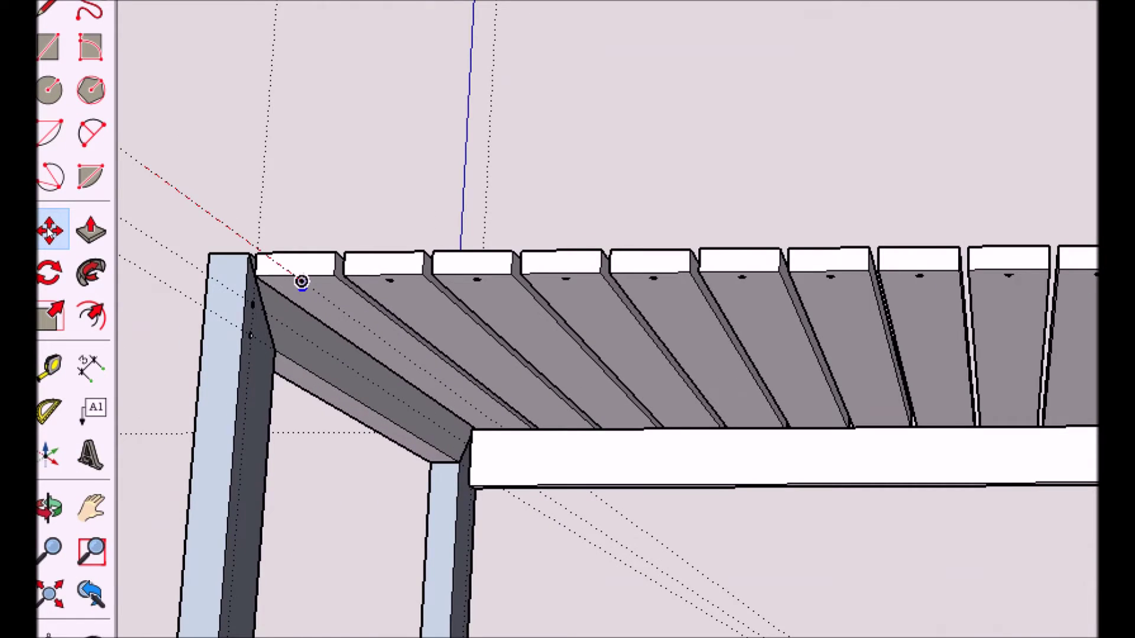
{"action": "scroll", "coordinate": [798, 385], "scroll_direction": "down", "scroll_amount": 2}
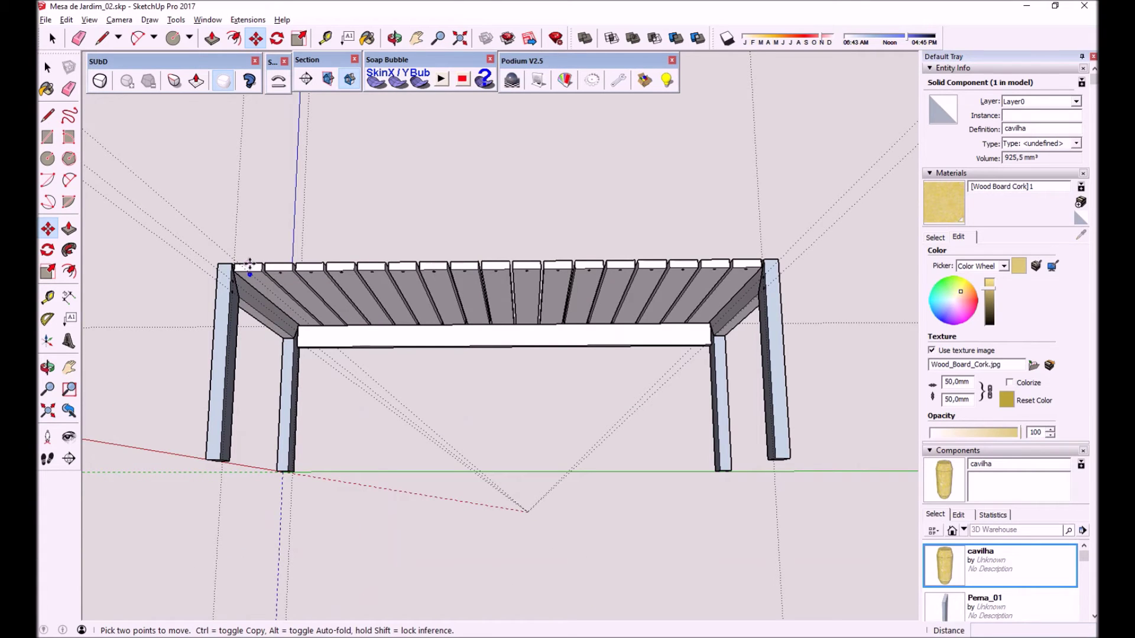
{"action": "left_click", "coordinate": [249, 264]}
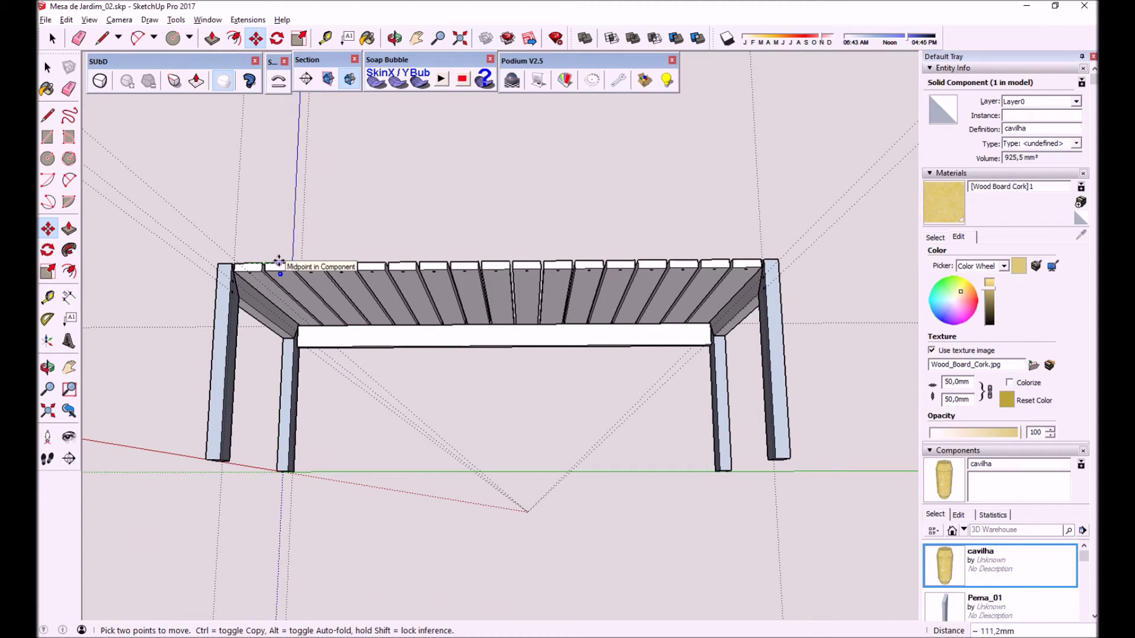
Copy the dowel to the next slat's midpoint, arraying one under each of the 17 slats.
{"action": "key", "text": "ctrl"}
{"action": "left_click", "coordinate": [279, 262]}
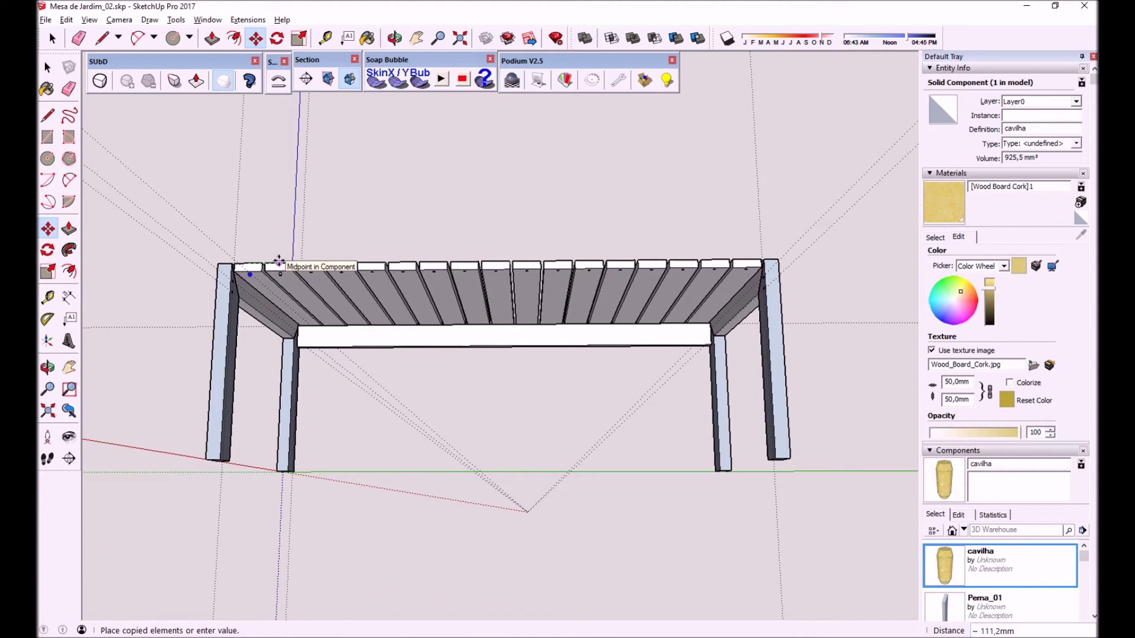
{"action": "left_click", "coordinate": [279, 262]}
{"action": "type", "text": "17"}
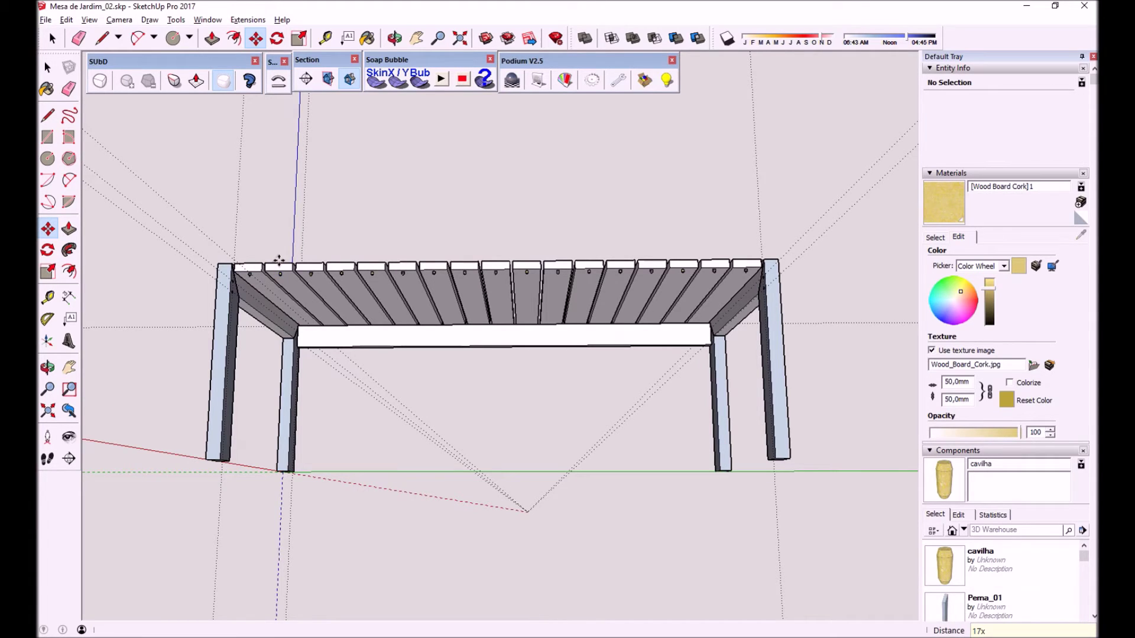
{"action": "middle_click_drag", "start_coordinate": [609, 284], "coordinate": [579, 273]}
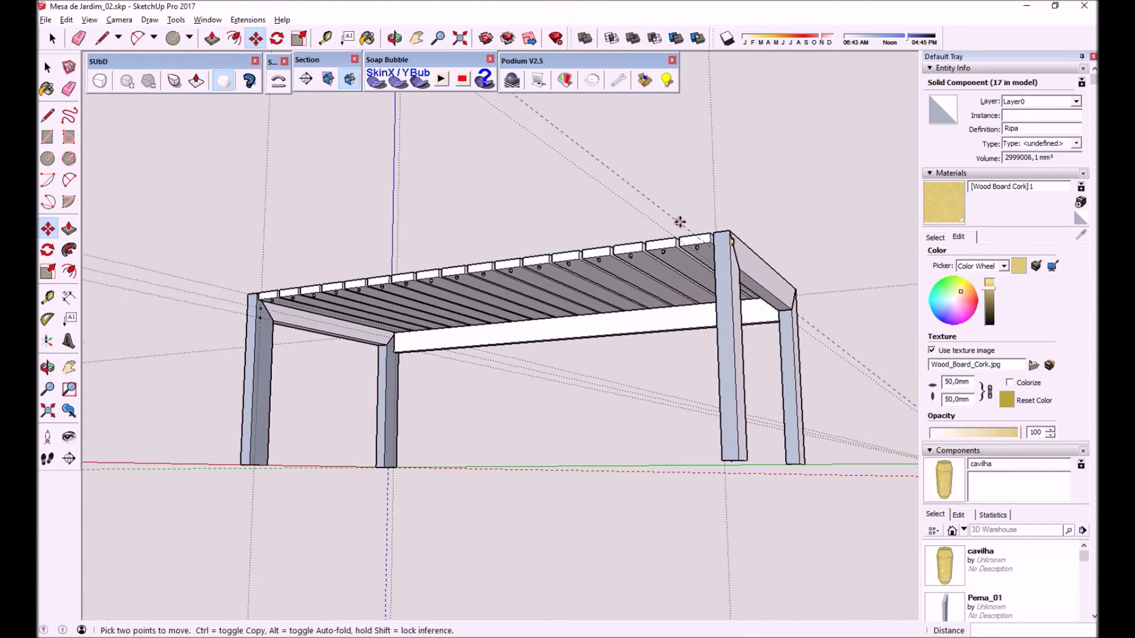
{"action": "scroll", "coordinate": [709, 237], "scroll_direction": "up", "scroll_amount": 3}
{"action": "scroll", "coordinate": [733, 248], "scroll_direction": "up", "scroll_amount": 2}
{"action": "scroll", "coordinate": [744, 230], "scroll_direction": "up", "scroll_amount": 1}
{"action": "key", "text": "ctrl+t"}
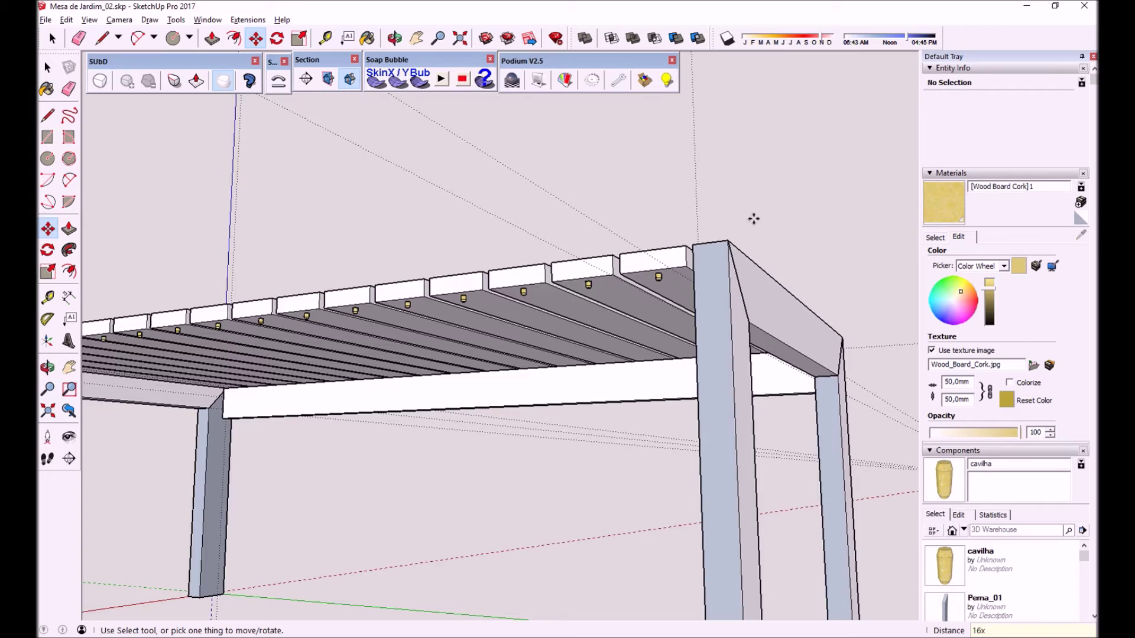
{"action": "scroll", "coordinate": [753, 218], "scroll_direction": "up", "scroll_amount": 1}
{"action": "scroll", "coordinate": [659, 283], "scroll_direction": "up", "scroll_amount": 3}
{"action": "middle_click_drag", "start_coordinate": [659, 283], "coordinate": [710, 267]}
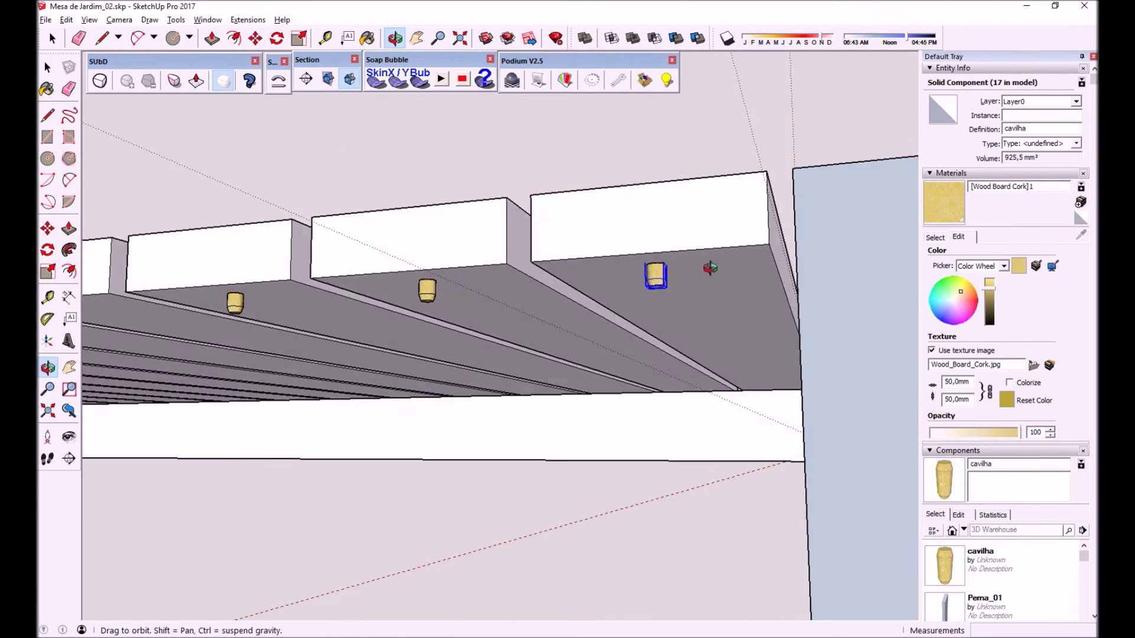
{"action": "scroll", "coordinate": [710, 268], "scroll_direction": "down", "scroll_amount": 3}
{"action": "mouse_move", "coordinate": [570, 211]}
{"action": "middle_mouse_down"}
{"action": "mouse_move", "coordinate": [359, 275]}
{"action": "mouse_move", "coordinate": [304, 156]}
{"action": "mouse_move", "coordinate": [208, 190]}
{"action": "middle_mouse_up"}
{"action": "scroll", "coordinate": [358, 275], "scroll_direction": "down", "scroll_amount": 2}
{"action": "scroll", "coordinate": [315, 266], "scroll_direction": "up", "scroll_amount": 3}
{"action": "left_click", "coordinate": [315, 266]}
{"action": "mouse_move", "coordinate": [314, 266]}
{"action": "middle_mouse_down"}
{"action": "mouse_move", "coordinate": [659, 253]}
{"action": "mouse_move", "coordinate": [620, 236]}
{"action": "middle_mouse_up"}
{"action": "key", "text": "space"}
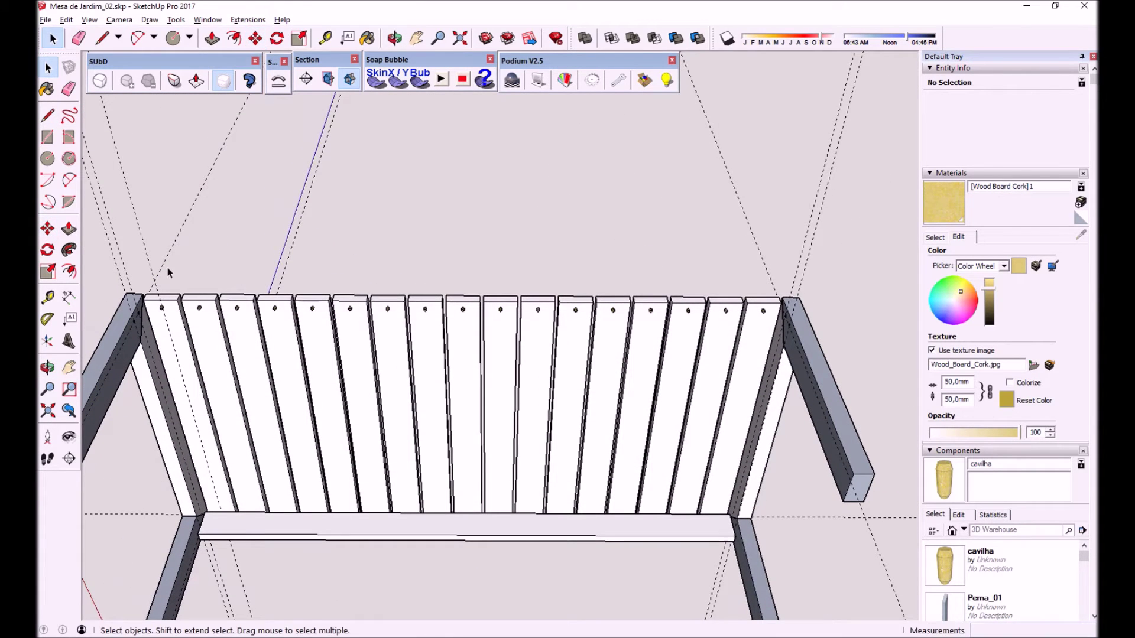
{"action": "left_click_drag", "start_coordinate": [138, 250], "coordinate": [784, 330]}
{"action": "mouse_move", "coordinate": [666, 360]}
{"action": "middle_mouse_down"}
{"action": "mouse_move", "coordinate": [419, 295]}
{"action": "mouse_move", "coordinate": [578, 380]}
{"action": "mouse_move", "coordinate": [563, 501]}
{"action": "middle_mouse_up"}
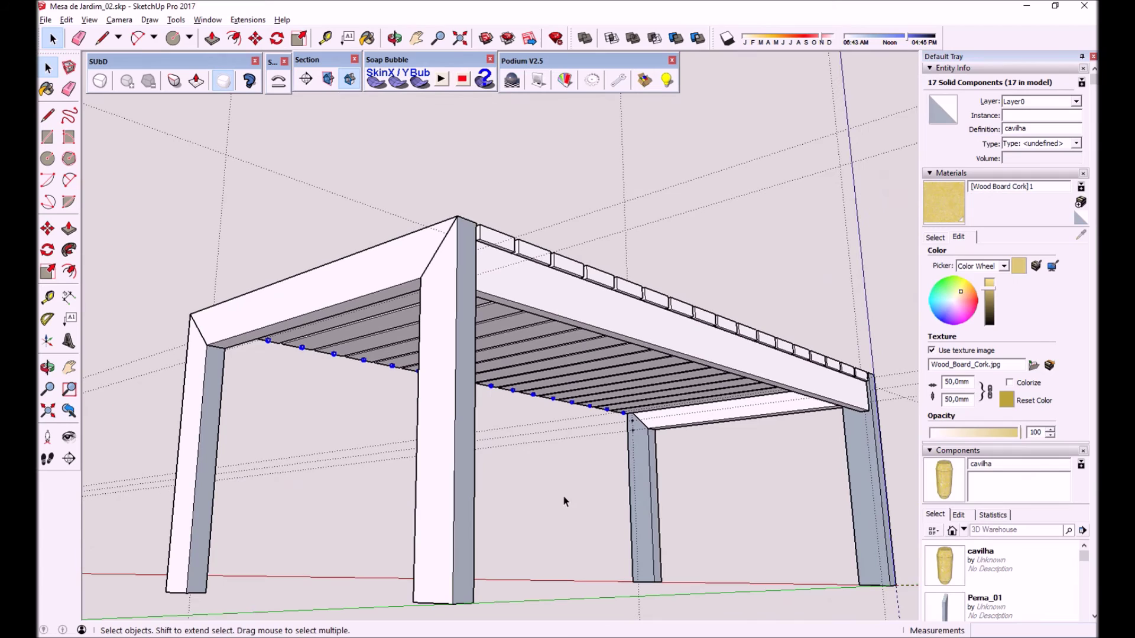
{"action": "left_click", "coordinate": [570, 305]}
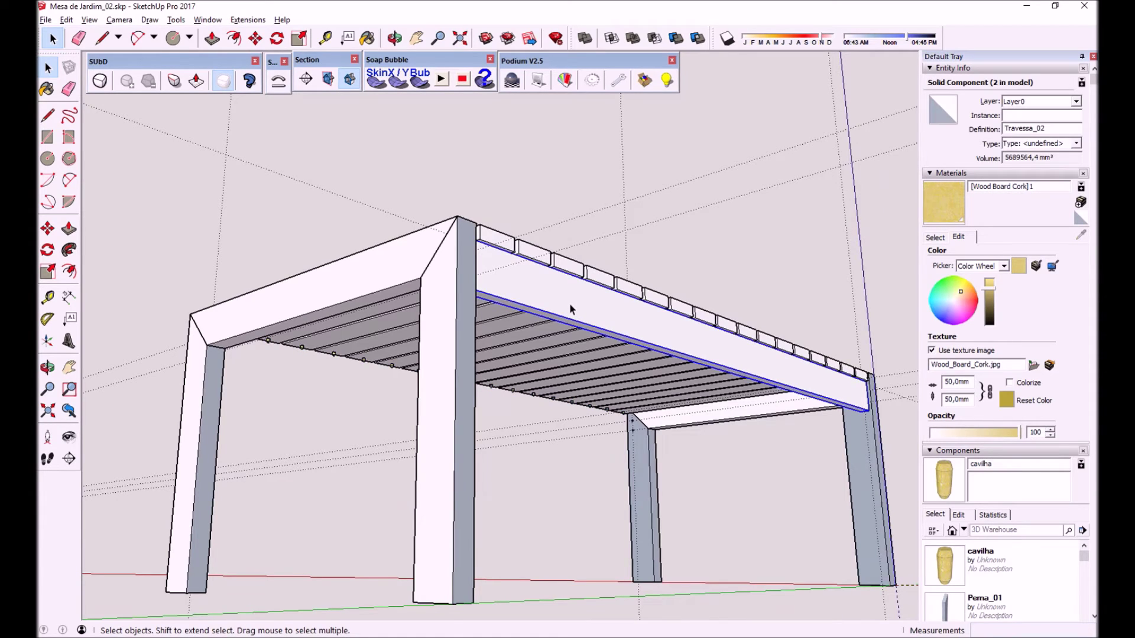
Hide the Travessa_02 side rail, zoom into a slat-end hole, and pick the cavilha component.
{"action": "right_click", "coordinate": [570, 305]}
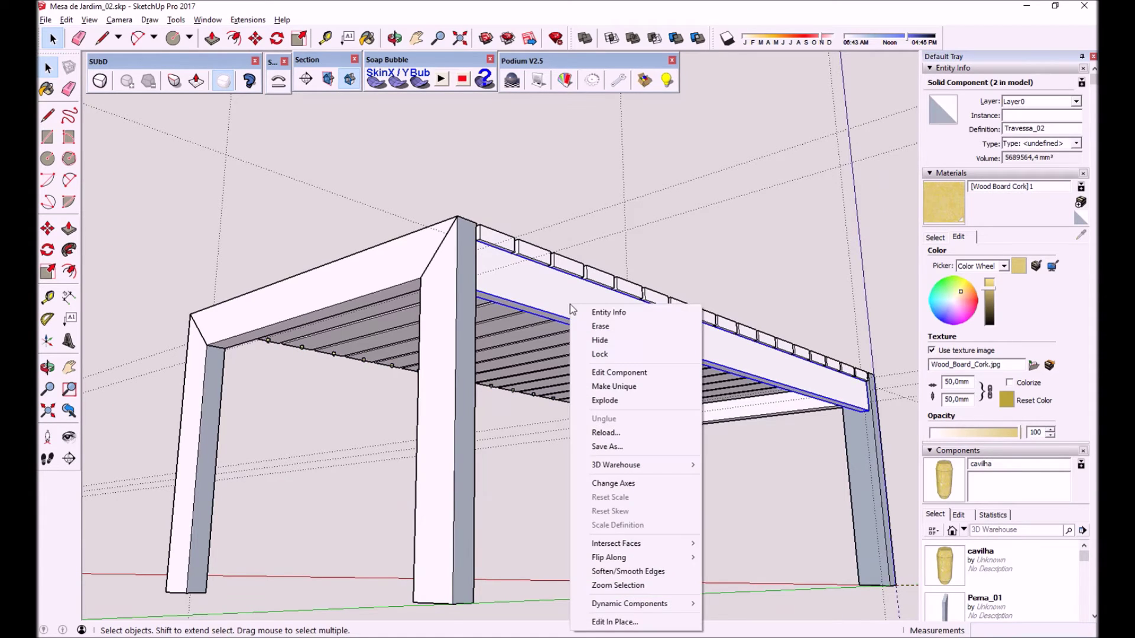
{"action": "left_click", "coordinate": [623, 342]}
{"action": "mouse_move", "coordinate": [623, 343]}
{"action": "middle_mouse_down"}
{"action": "mouse_move", "coordinate": [420, 215]}
{"action": "mouse_move", "coordinate": [204, 234]}
{"action": "middle_mouse_up"}
{"action": "scroll", "coordinate": [204, 233], "scroll_direction": "up", "scroll_amount": 2}
{"action": "scroll", "coordinate": [204, 230], "scroll_direction": "up", "scroll_amount": 2}
{"action": "scroll", "coordinate": [253, 172], "scroll_direction": "up", "scroll_amount": 2}
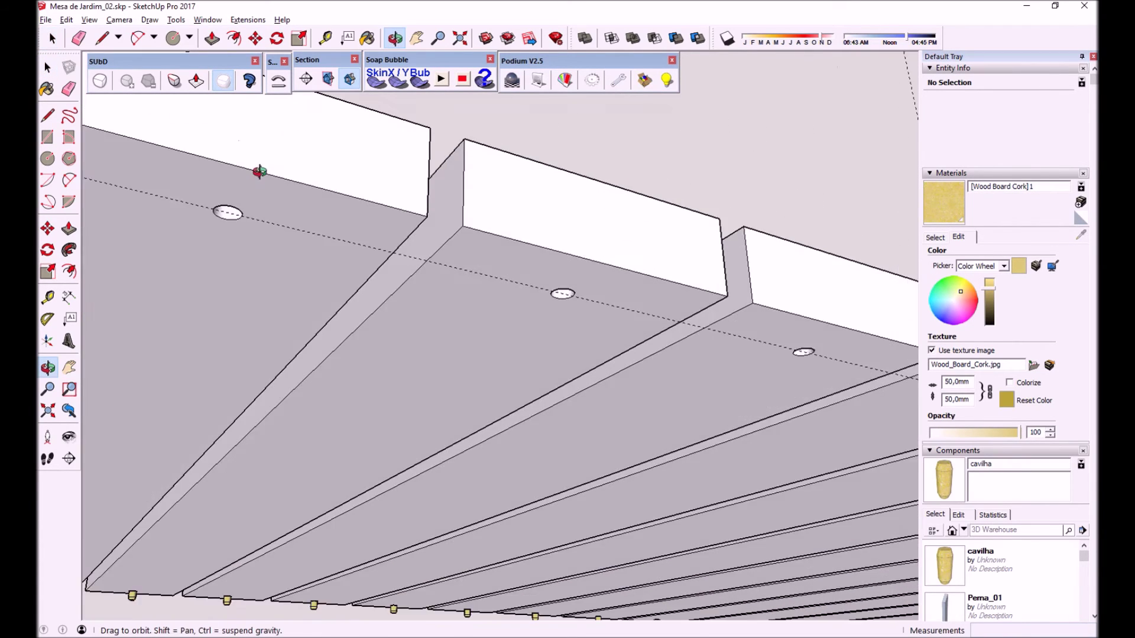
{"action": "scroll", "coordinate": [157, 198], "scroll_direction": "up", "scroll_amount": 2}
{"action": "scroll", "coordinate": [310, 175], "scroll_direction": "up", "scroll_amount": 2}
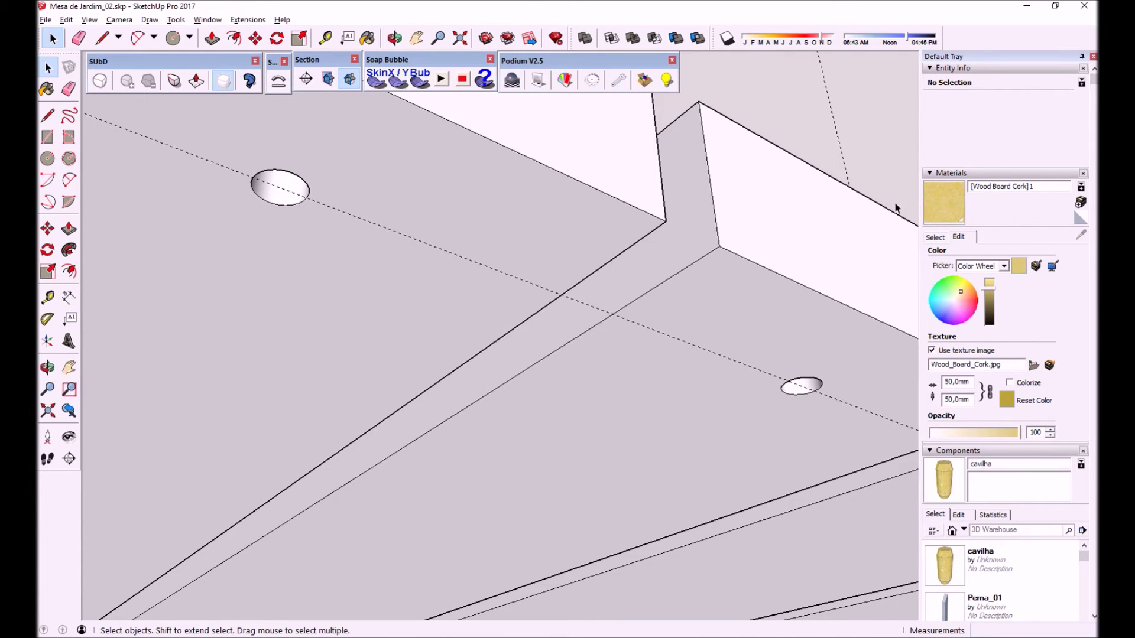
{"action": "left_click", "coordinate": [961, 568]}
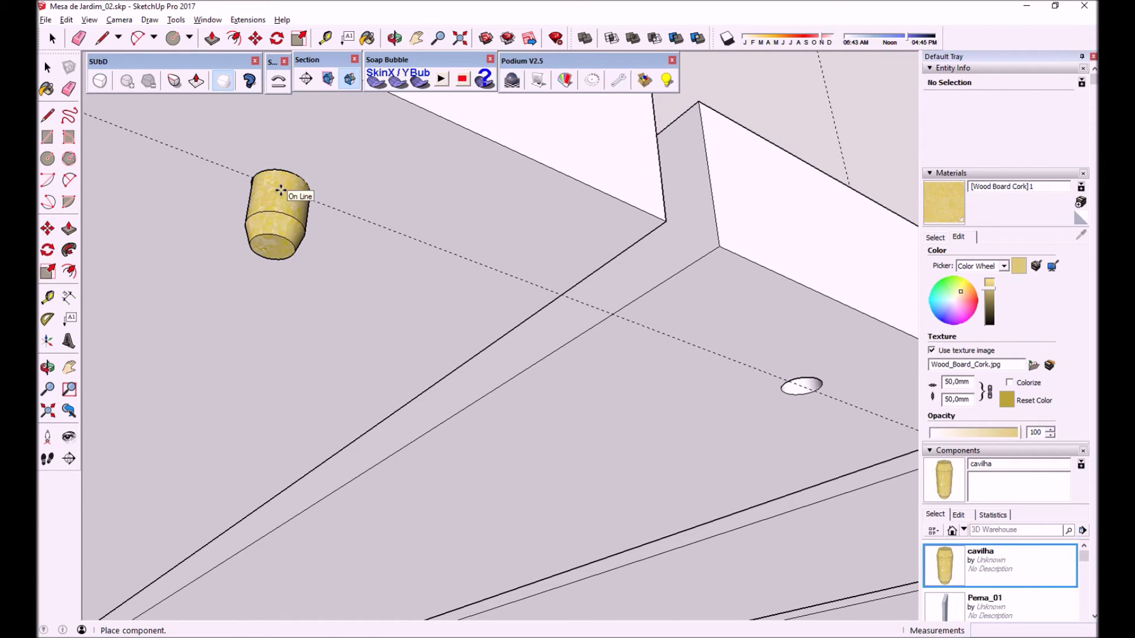
Set a cavilha dowel into the first slat-end hole.
{"action": "middle_click_drag", "start_coordinate": [280, 189], "coordinate": [354, 160]}
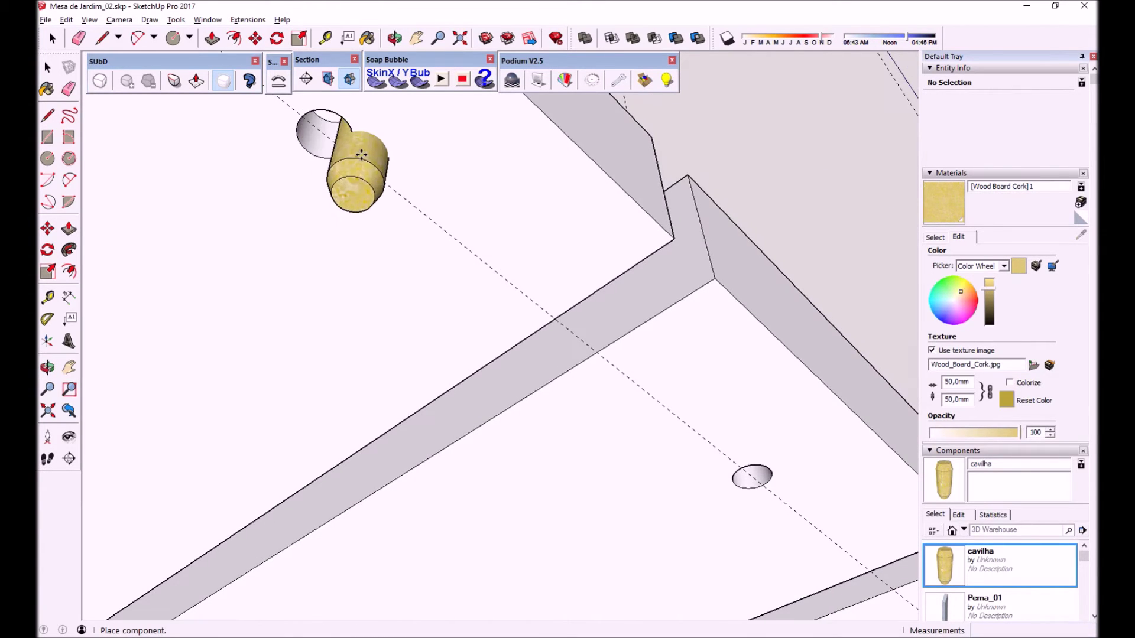
{"action": "scroll", "coordinate": [360, 151], "scroll_direction": "up", "scroll_amount": 2}
{"action": "scroll", "coordinate": [329, 134], "scroll_direction": "up", "scroll_amount": 3}
{"action": "scroll", "coordinate": [310, 127], "scroll_direction": "up", "scroll_amount": 1}
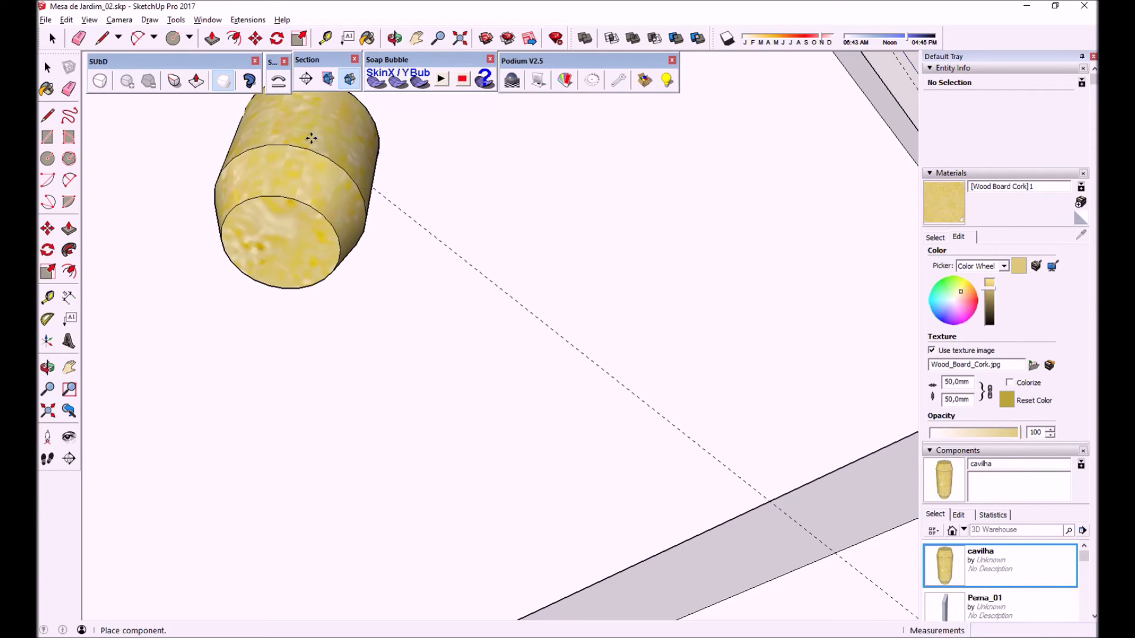
{"action": "left_click", "coordinate": [310, 139]}
{"action": "middle_click_drag", "start_coordinate": [313, 140], "coordinate": [284, 360]}
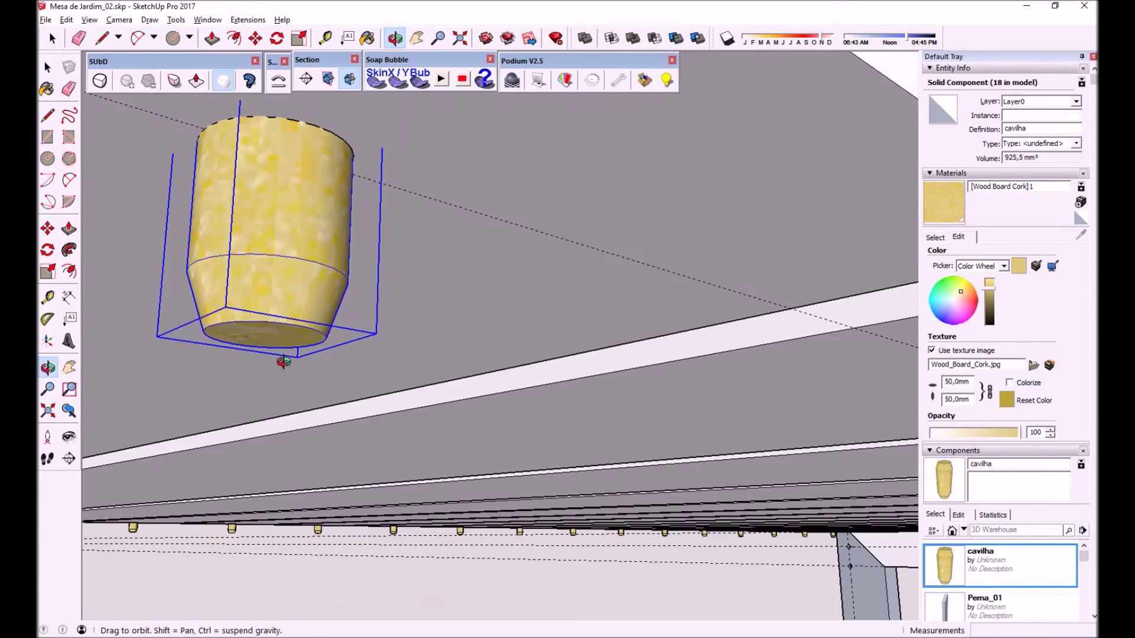
{"action": "scroll", "coordinate": [263, 327], "scroll_direction": "down", "scroll_amount": 3}
{"action": "scroll", "coordinate": [263, 328], "scroll_direction": "down", "scroll_amount": 3}
{"action": "scroll", "coordinate": [263, 328], "scroll_direction": "down", "scroll_amount": 2}
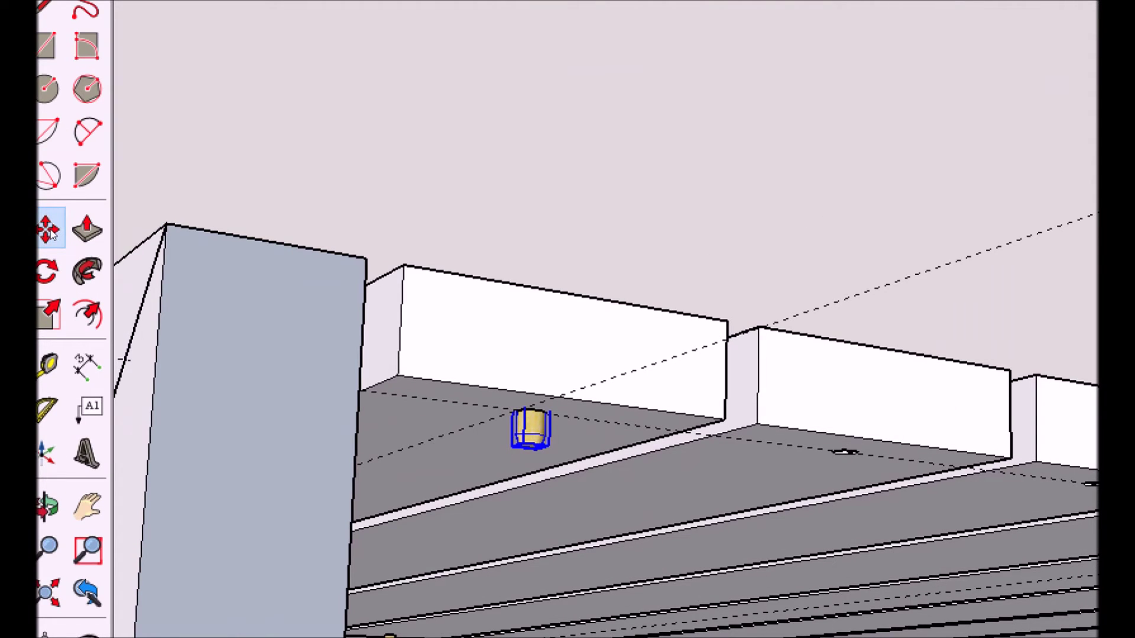
Copy the dowel into the next slat-end hole and repeat it with 2x.
{"action": "left_click", "coordinate": [50, 233]}
{"action": "left_click", "coordinate": [574, 293]}
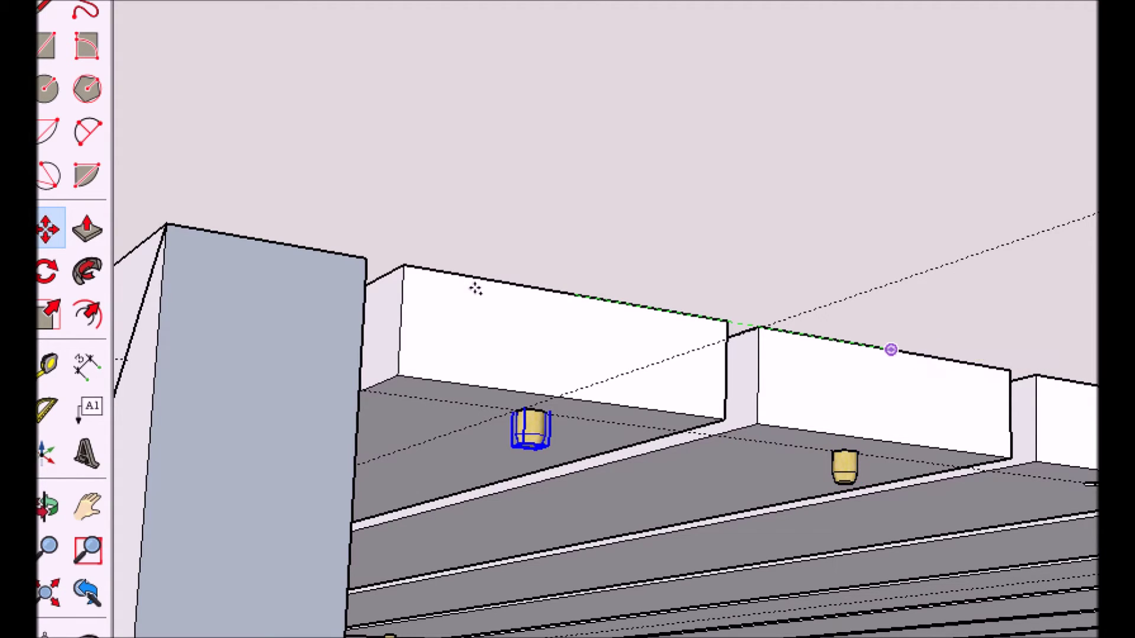
{"action": "left_click", "coordinate": [475, 288]}
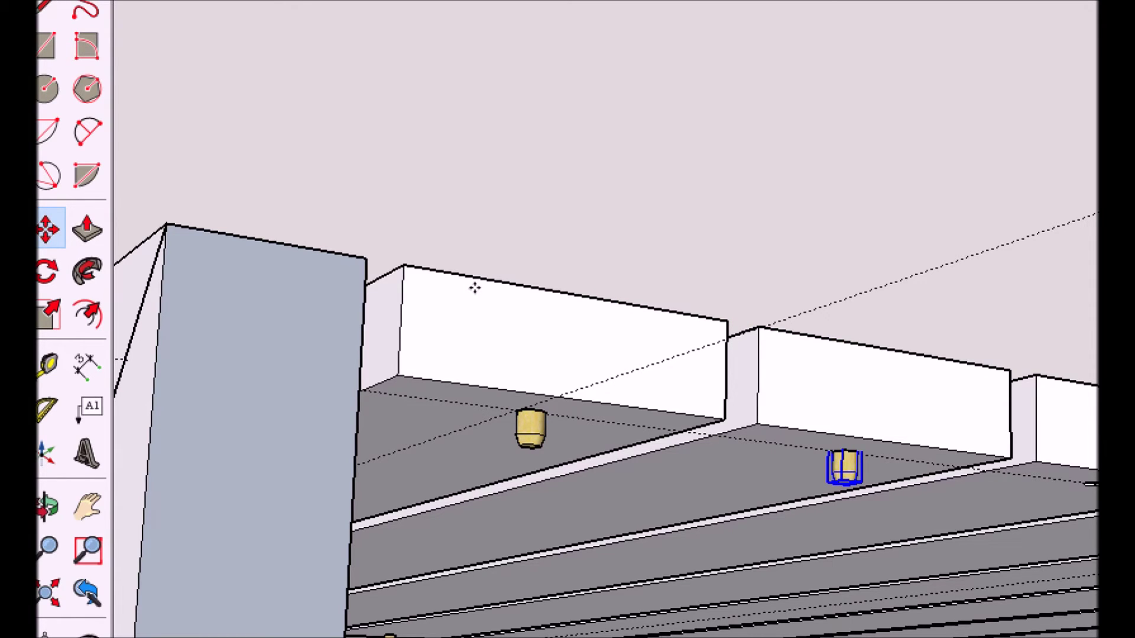
{"action": "type", "text": "2x"}
{"action": "key", "text": "Return"}
{"action": "scroll", "coordinate": [455, 278], "scroll_direction": "down", "scroll_amount": 3}
{"action": "scroll", "coordinate": [434, 296], "scroll_direction": "down", "scroll_amount": 2}
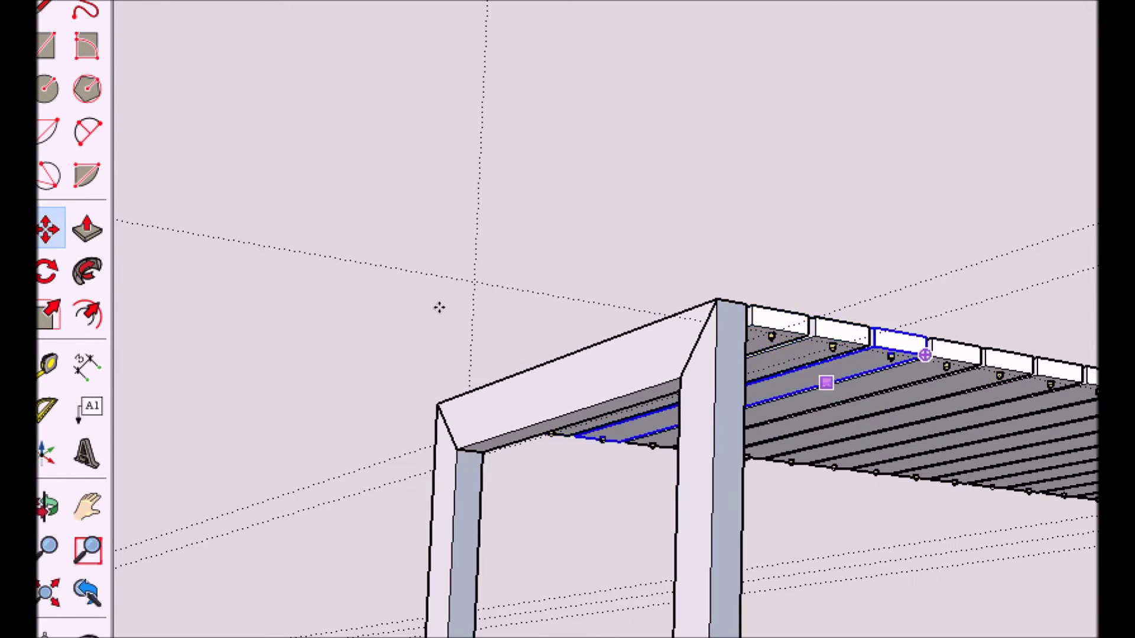
Orbit to face the leg's two empty dowel holes and pick the cavilha component.
{"action": "mouse_move", "coordinate": [499, 304]}
{"action": "middle_mouse_down"}
{"action": "mouse_move", "coordinate": [297, 327]}
{"action": "mouse_move", "coordinate": [408, 308]}
{"action": "middle_mouse_up"}
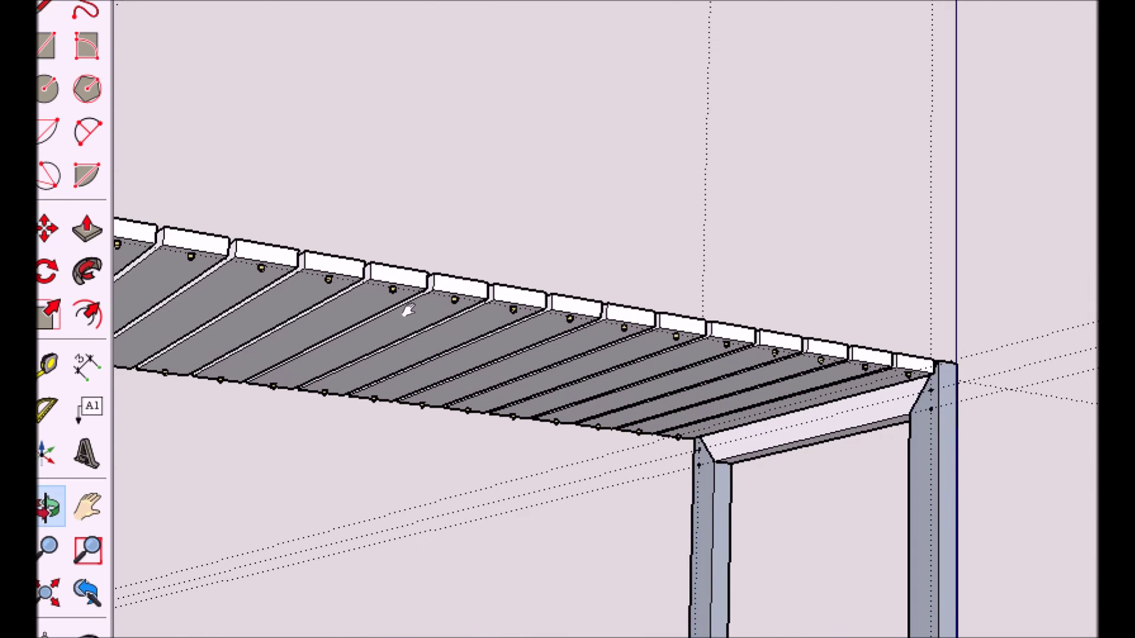
{"action": "scroll", "coordinate": [408, 310], "scroll_direction": "up", "scroll_amount": 3}
{"action": "scroll", "coordinate": [407, 308], "scroll_direction": "down", "scroll_amount": 3}
{"action": "mouse_move", "coordinate": [408, 308]}
{"action": "middle_mouse_down"}
{"action": "mouse_move", "coordinate": [254, 271]}
{"action": "mouse_move", "coordinate": [317, 332]}
{"action": "middle_mouse_up"}
{"action": "scroll", "coordinate": [317, 332], "scroll_direction": "up", "scroll_amount": 4}
{"action": "scroll", "coordinate": [317, 332], "scroll_direction": "down", "scroll_amount": 2}
{"action": "scroll", "coordinate": [321, 314], "scroll_direction": "up", "scroll_amount": 2}
{"action": "scroll", "coordinate": [319, 332], "scroll_direction": "up", "scroll_amount": 2}
{"action": "scroll", "coordinate": [319, 312], "scroll_direction": "up", "scroll_amount": 2}
{"action": "middle_click_drag", "start_coordinate": [322, 323], "coordinate": [420, 372]}
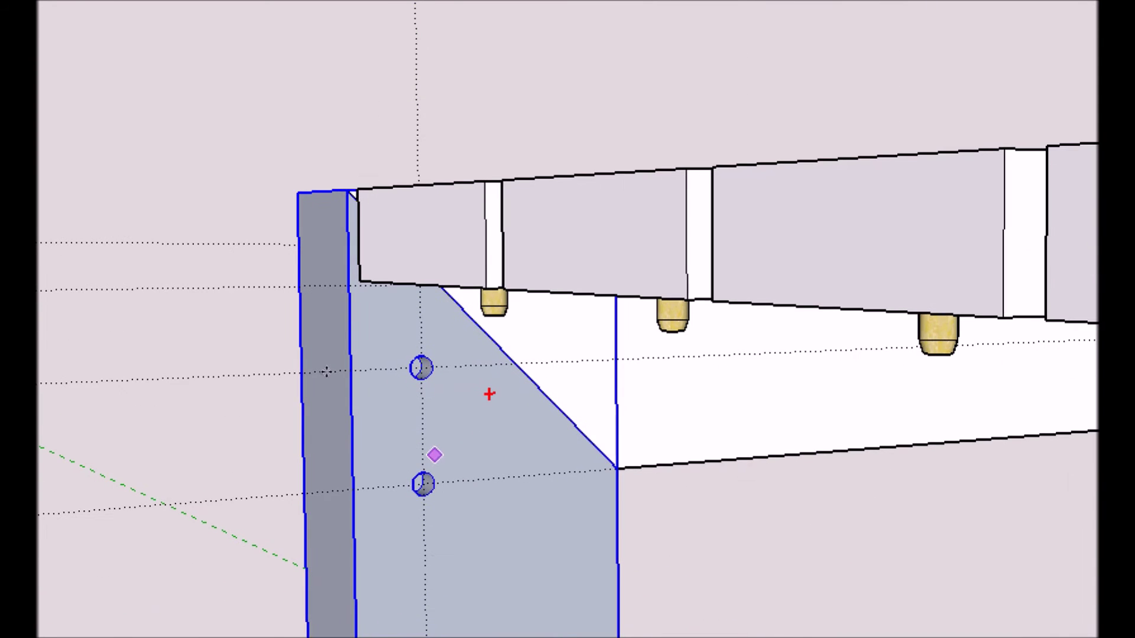
{"action": "middle_click_drag", "start_coordinate": [689, 406], "coordinate": [401, 391]}
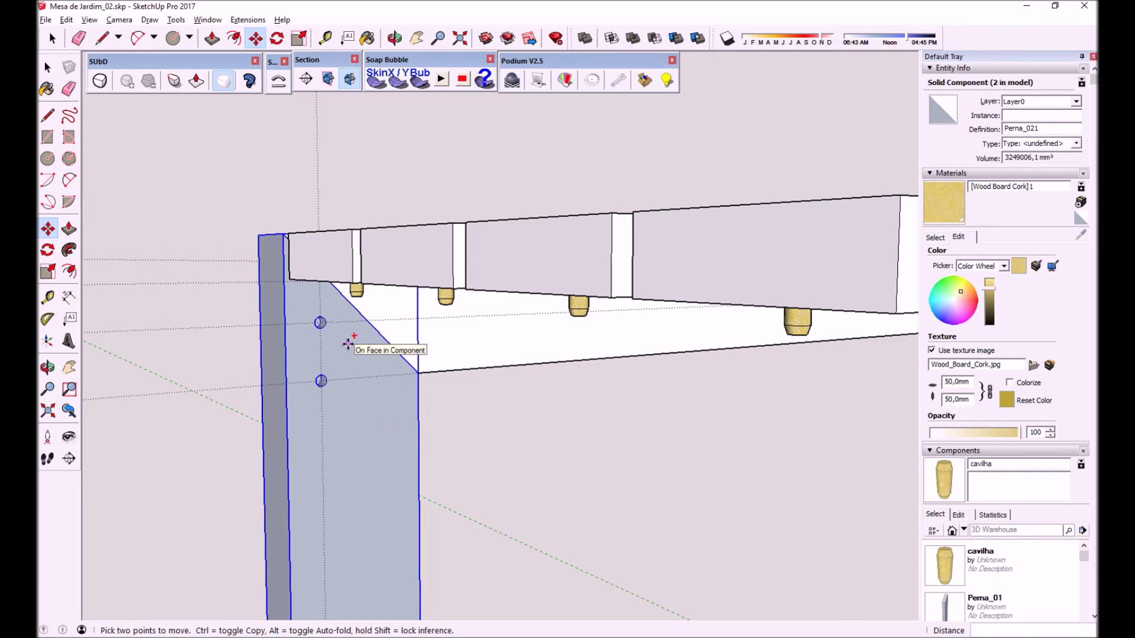
{"action": "left_click", "coordinate": [969, 565]}
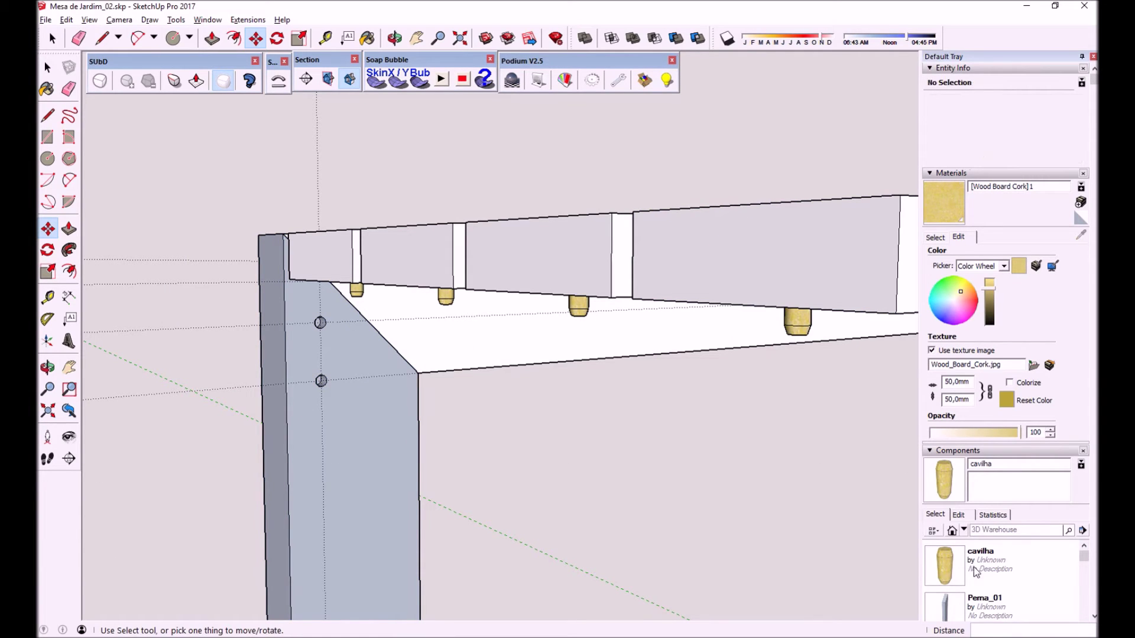
Zoom and orbit to view the leg's upper hole at an angle.
{"action": "scroll", "coordinate": [320, 322], "scroll_direction": "up", "scroll_amount": 2}
{"action": "scroll", "coordinate": [319, 322], "scroll_direction": "up", "scroll_amount": 3}
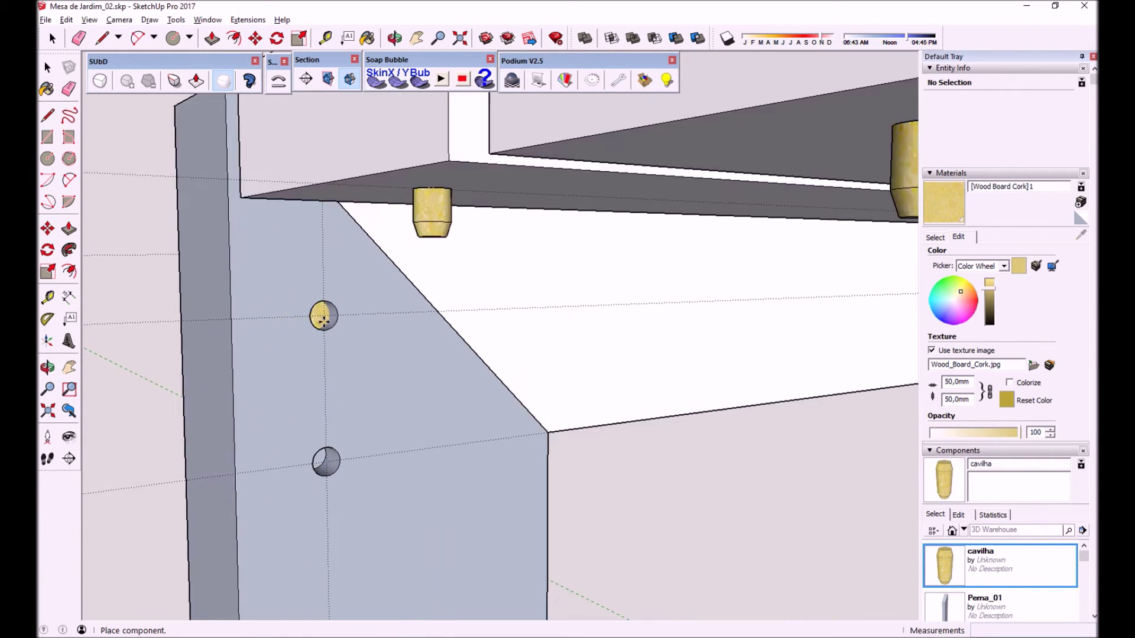
{"action": "scroll", "coordinate": [321, 319], "scroll_direction": "up", "scroll_amount": 3}
{"action": "scroll", "coordinate": [321, 313], "scroll_direction": "up", "scroll_amount": 2}
{"action": "scroll", "coordinate": [319, 314], "scroll_direction": "up", "scroll_amount": 1}
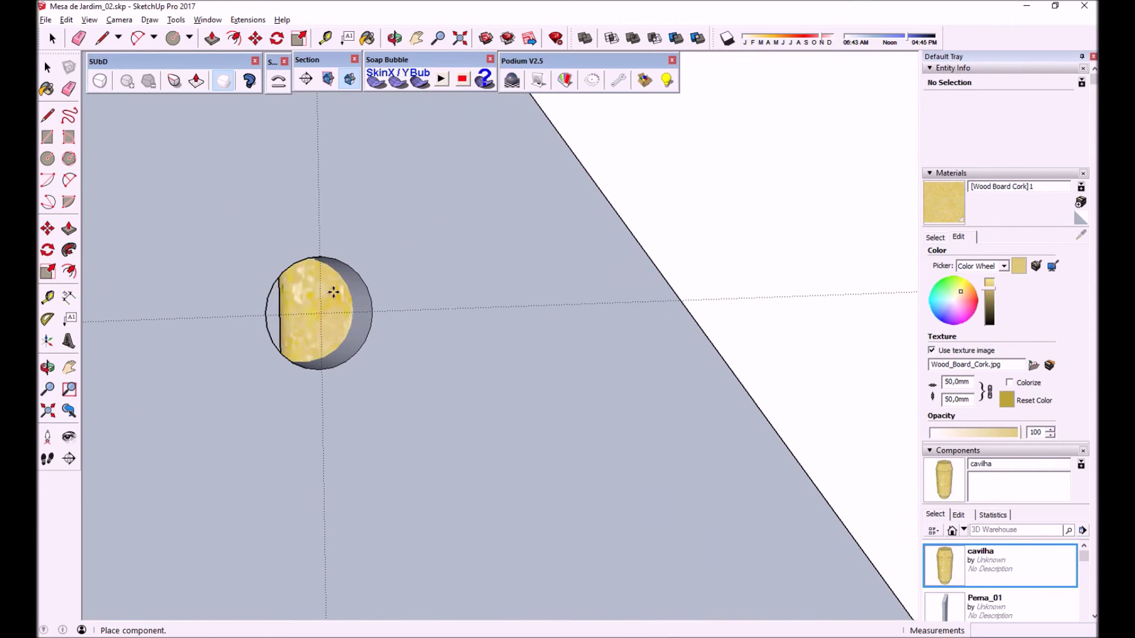
{"action": "middle_click_drag", "start_coordinate": [319, 315], "coordinate": [557, 311]}
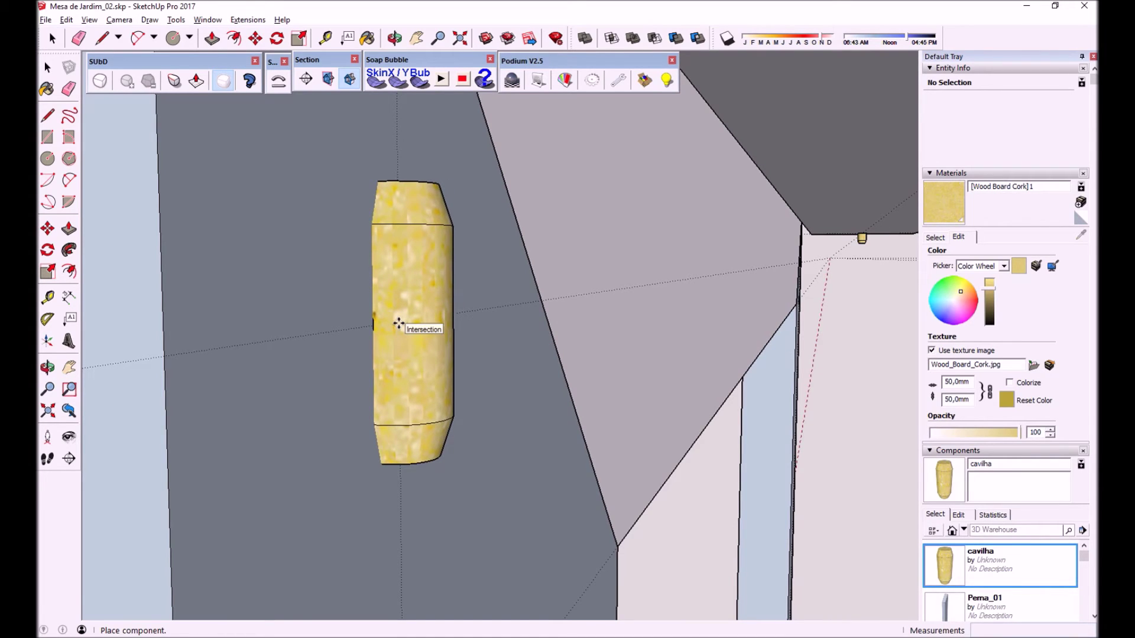
Cancel the dowel placement and switch the face style to X-ray.
{"action": "key", "text": "Escape"}
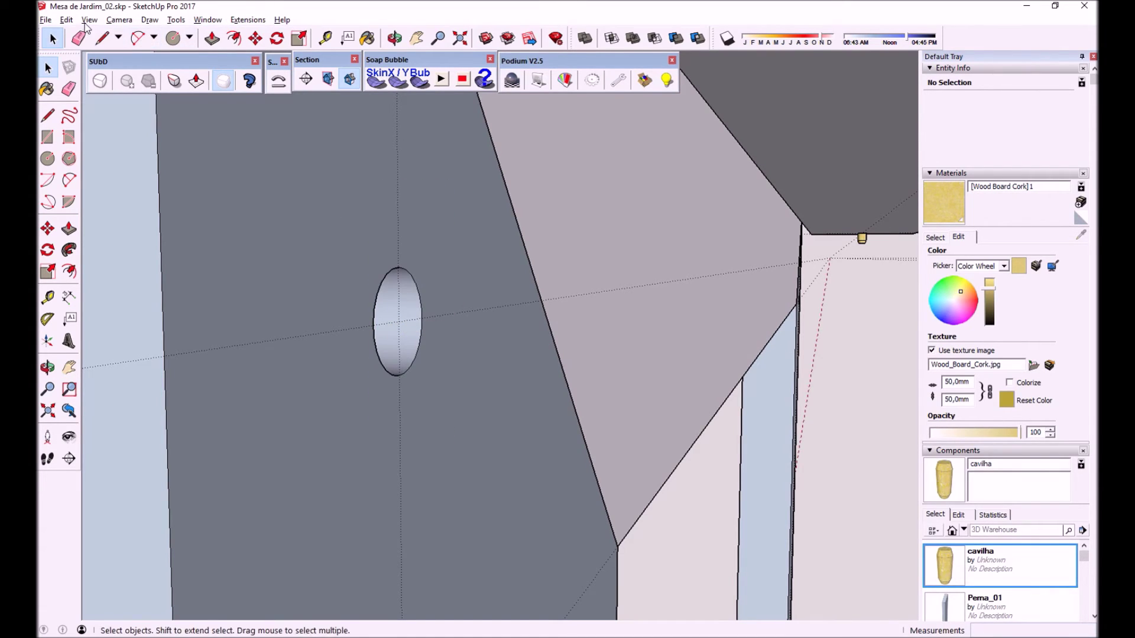
{"action": "left_click", "coordinate": [88, 21]}
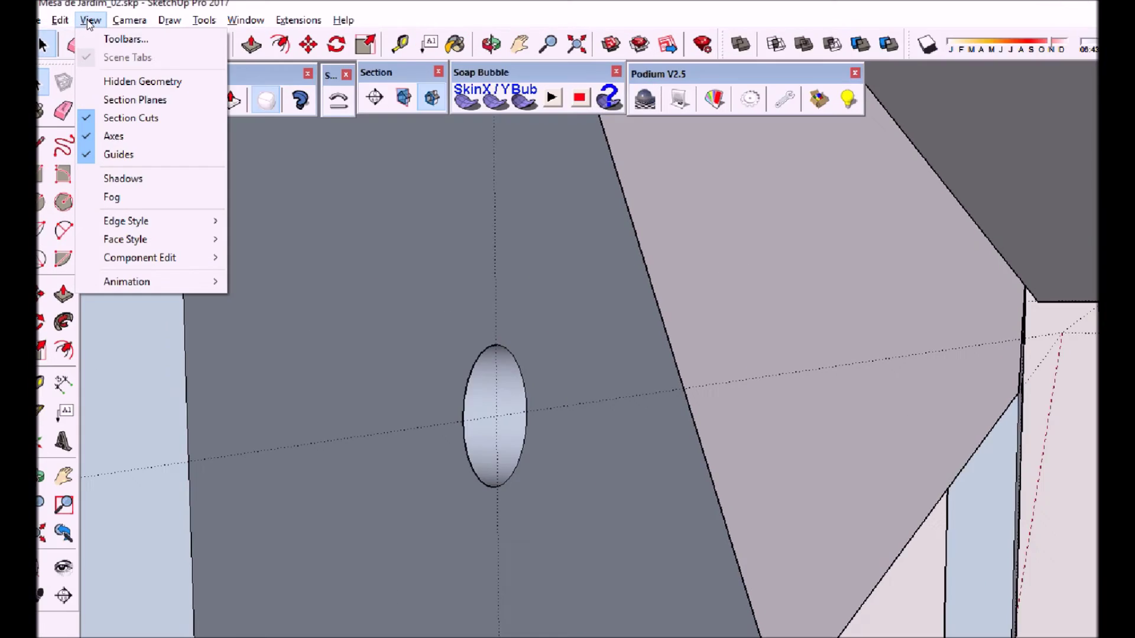
{"action": "mouse_move", "coordinate": [125, 240]}
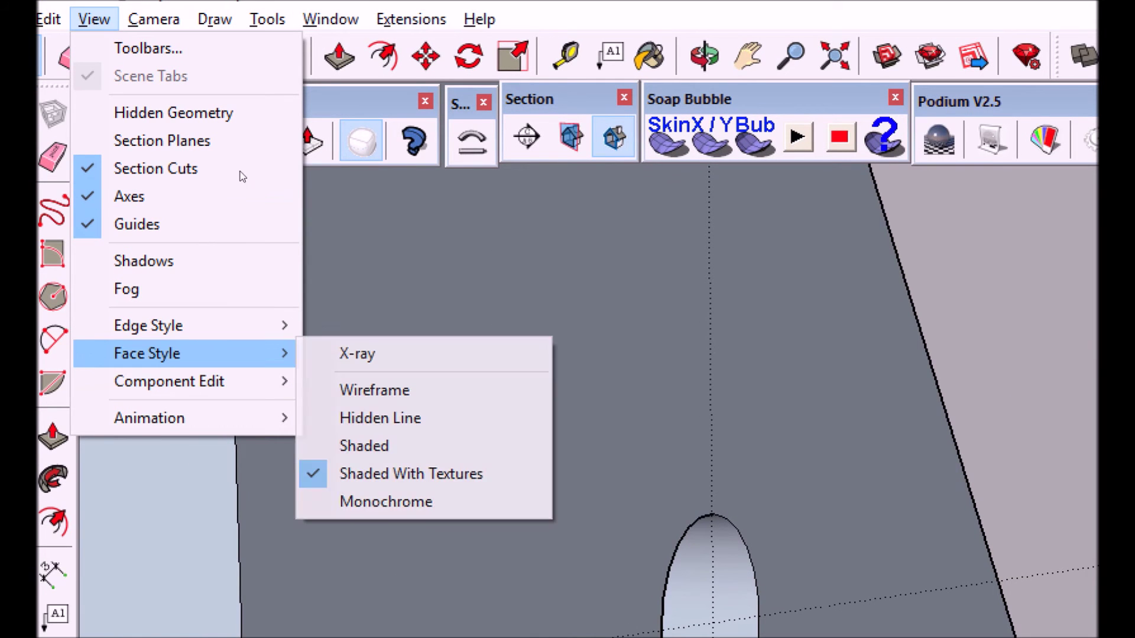
{"action": "key", "text": "Right"}
{"action": "key", "text": "Return"}
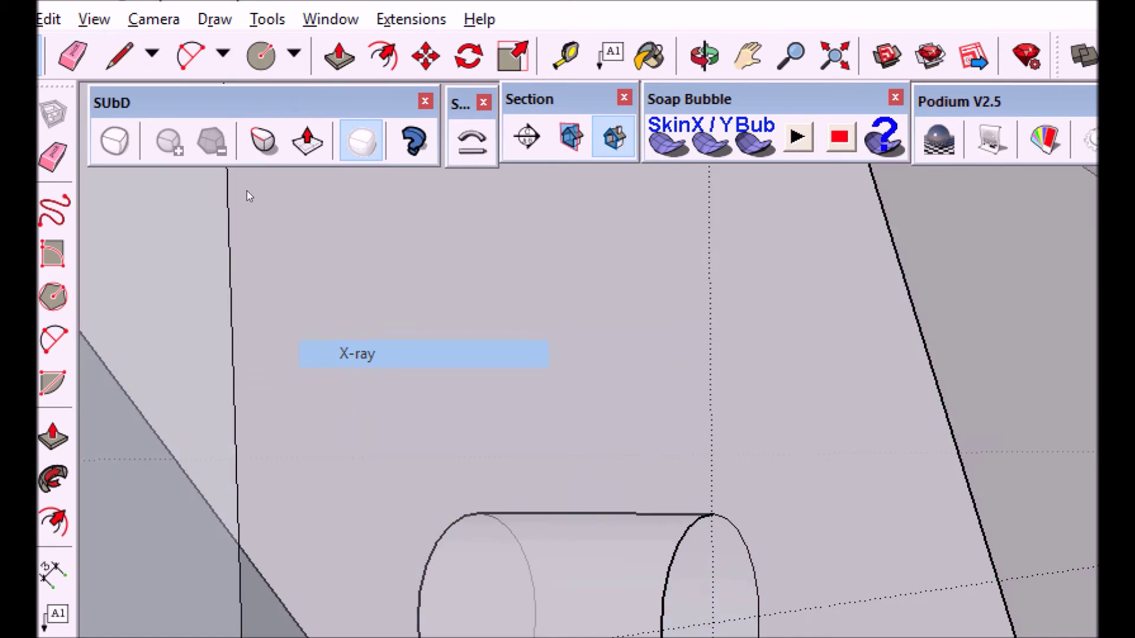
{"action": "scroll", "coordinate": [408, 284], "scroll_direction": "down", "scroll_amount": 1}
{"action": "scroll", "coordinate": [396, 248], "scroll_direction": "down", "scroll_amount": 3}
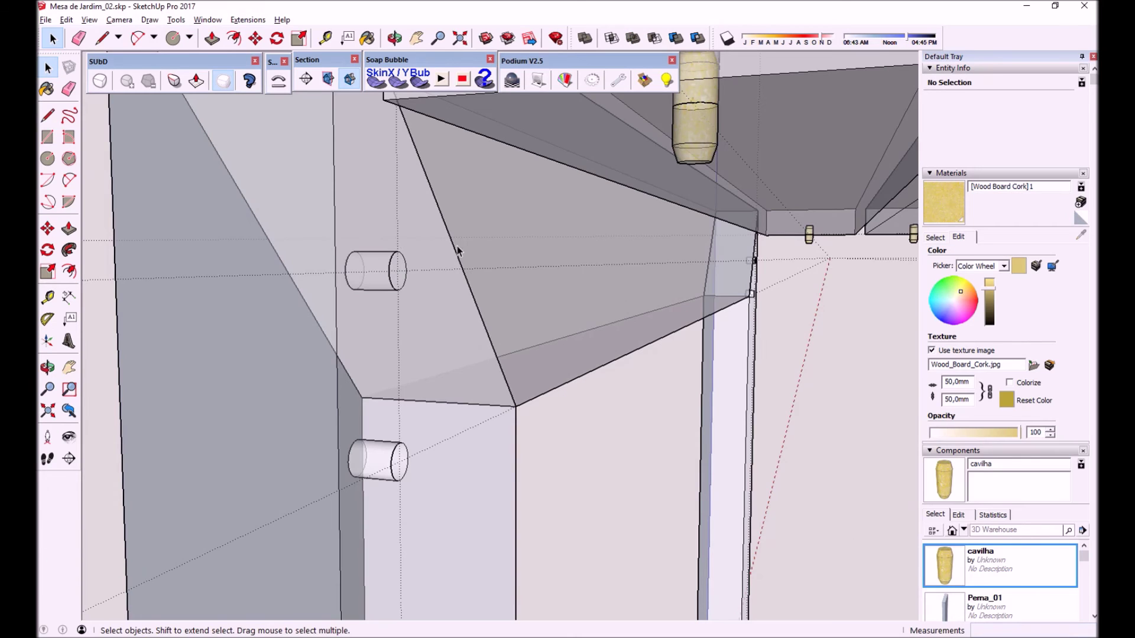
Place a new cavilha dowel at the leg's upper hole.
{"action": "left_click", "coordinate": [1012, 588]}
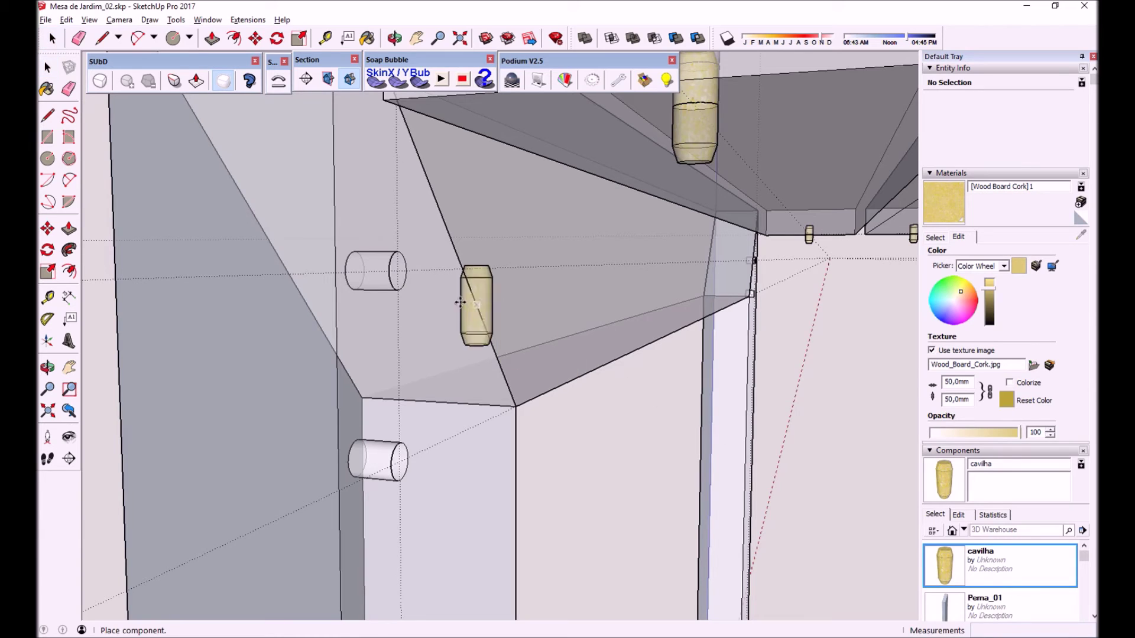
{"action": "scroll", "coordinate": [398, 271], "scroll_direction": "up", "scroll_amount": 3}
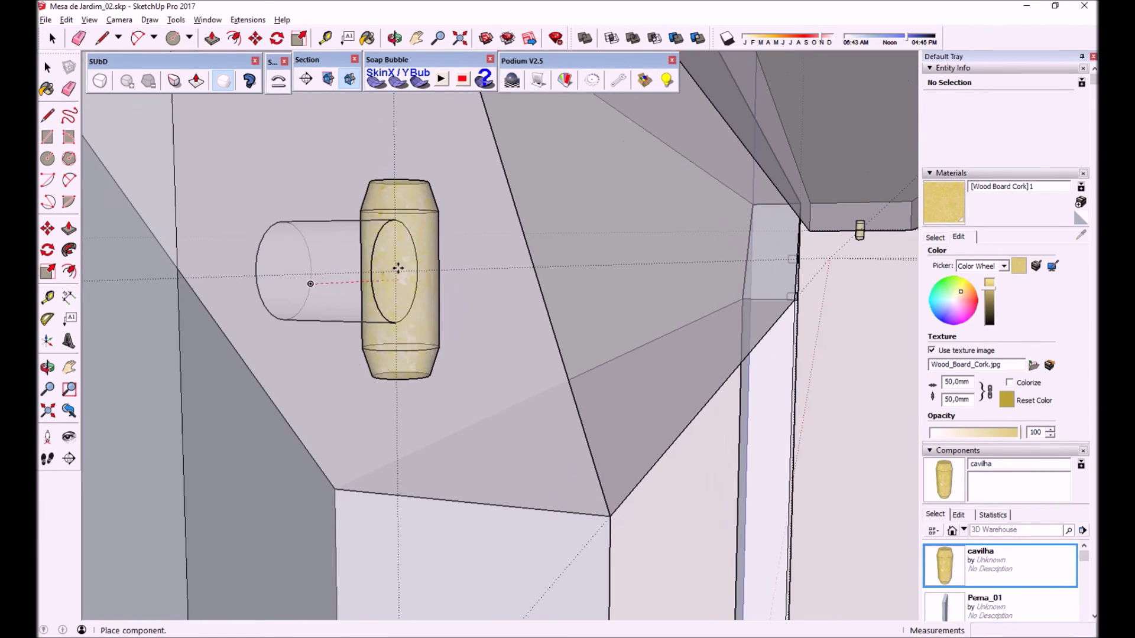
{"action": "left_click", "coordinate": [397, 271]}
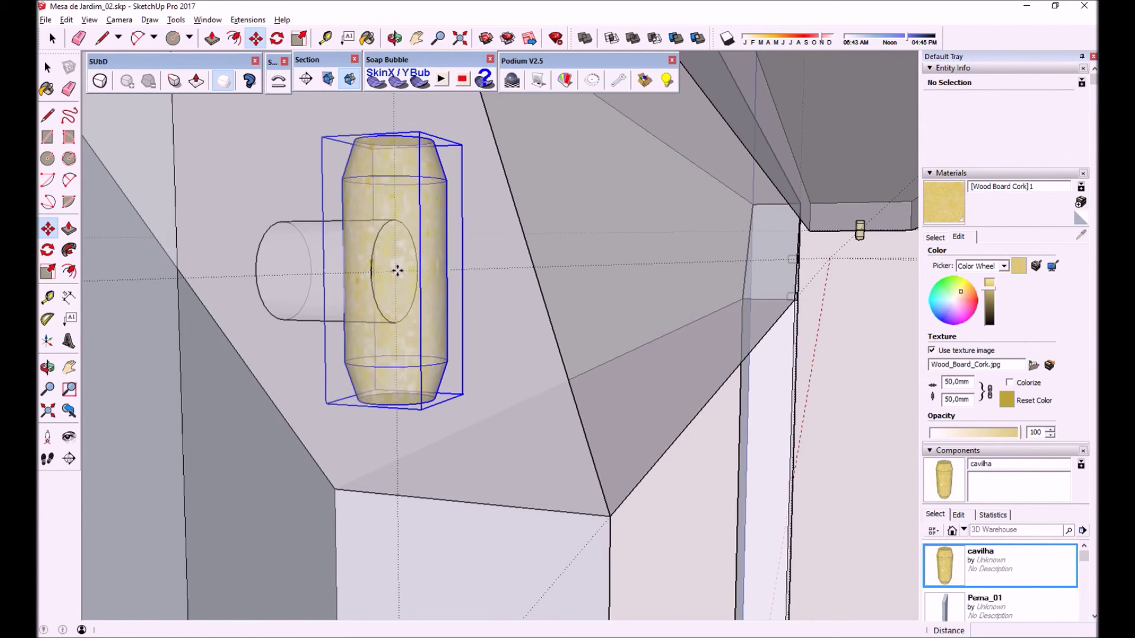
Start rotating the placed dowel with the rotation plane locked to one axis.
{"action": "scroll", "coordinate": [393, 345], "scroll_direction": "down", "scroll_amount": 2}
{"action": "scroll", "coordinate": [393, 341], "scroll_direction": "down", "scroll_amount": 2}
{"action": "scroll", "coordinate": [393, 341], "scroll_direction": "up", "scroll_amount": 2}
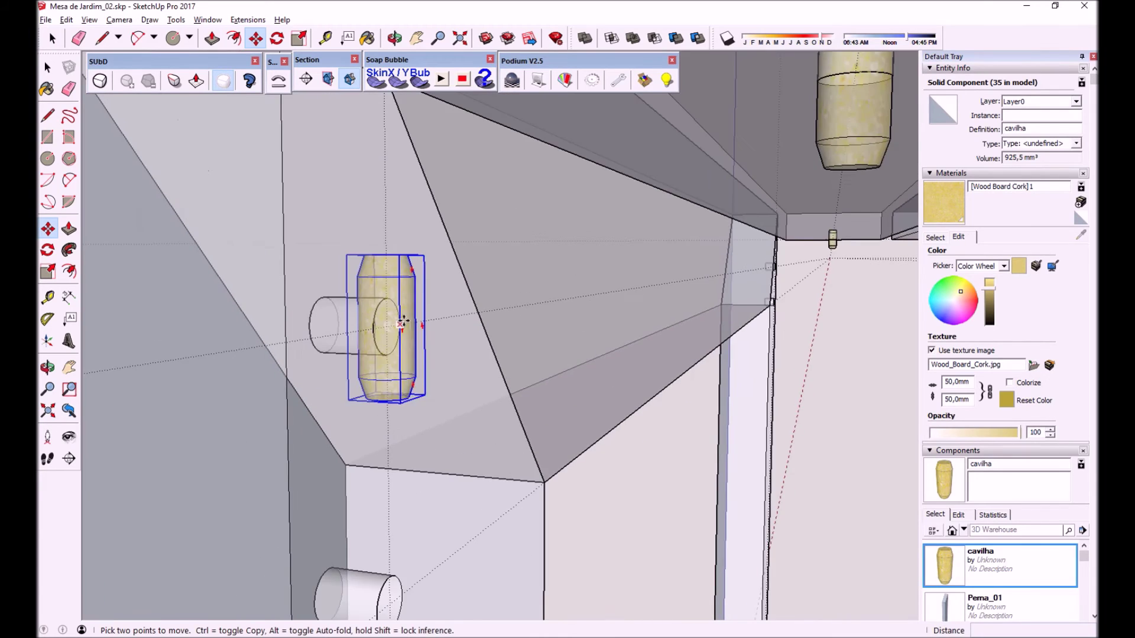
{"action": "scroll", "coordinate": [393, 331], "scroll_direction": "up", "scroll_amount": 2}
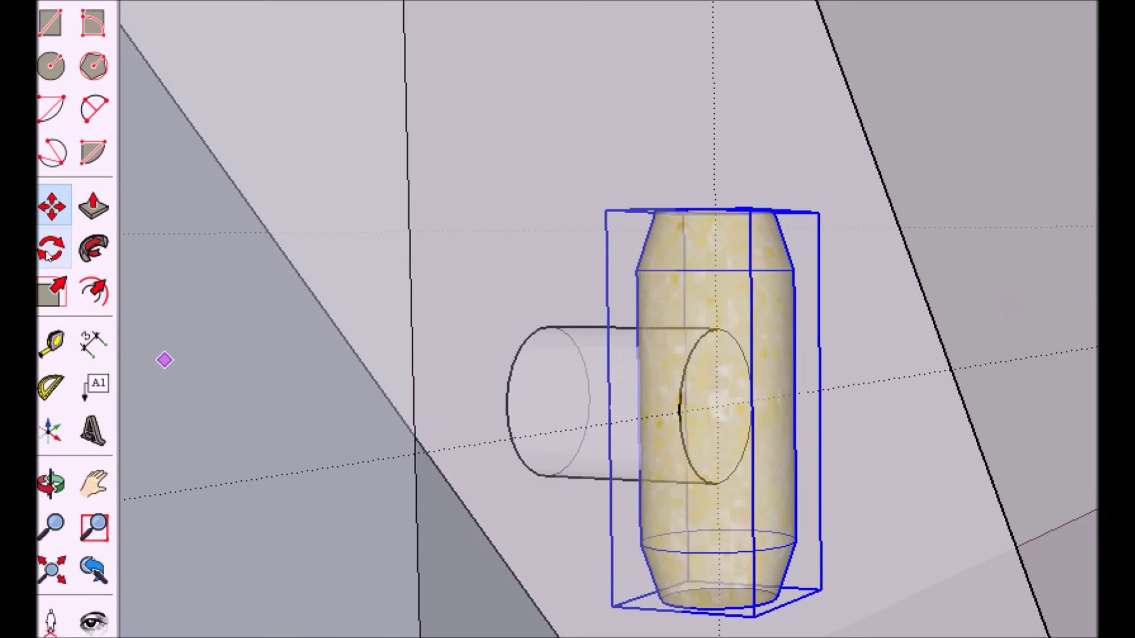
{"action": "left_click", "coordinate": [47, 251]}
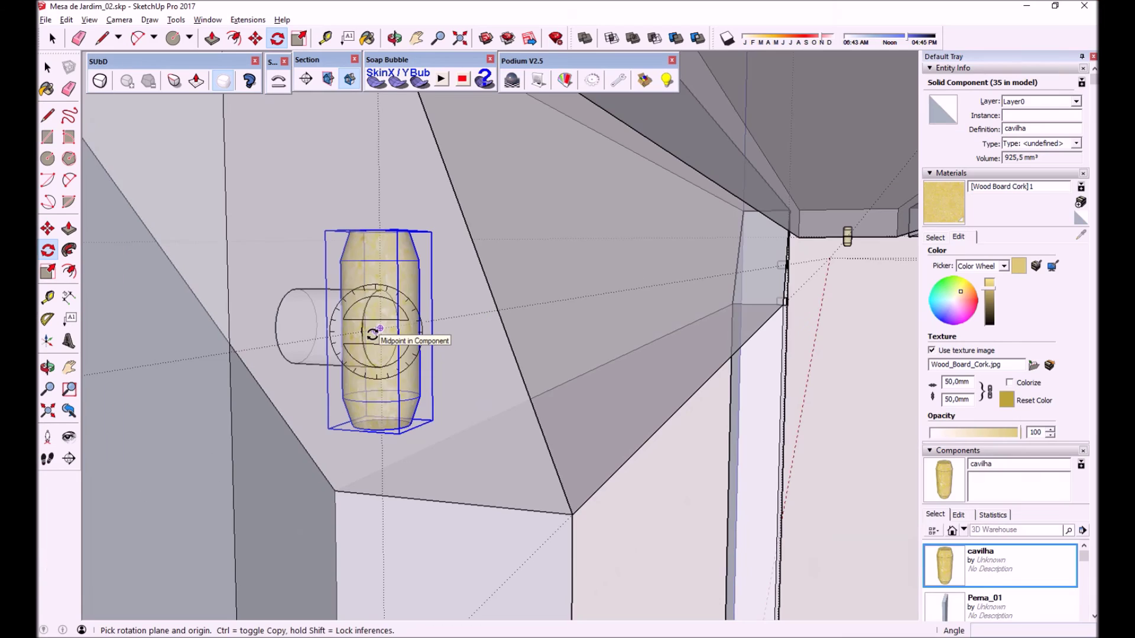
{"action": "scroll", "coordinate": [156, 396], "scroll_direction": "down", "scroll_amount": 2}
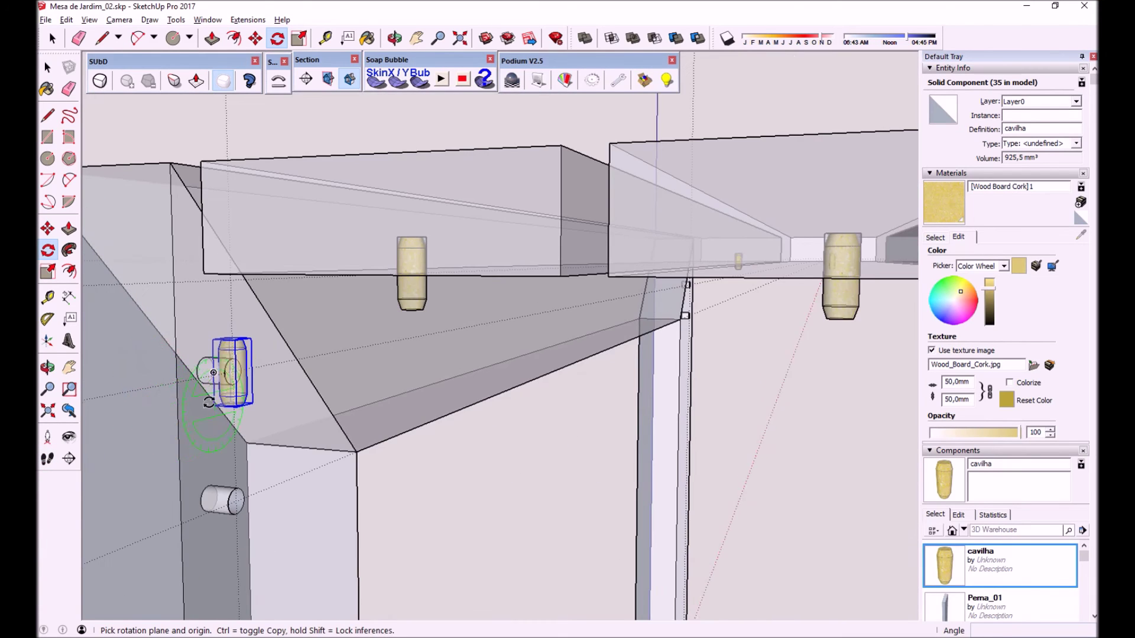
{"action": "middle_click_drag", "start_coordinate": [156, 395], "coordinate": [290, 426], "text": "shift"}
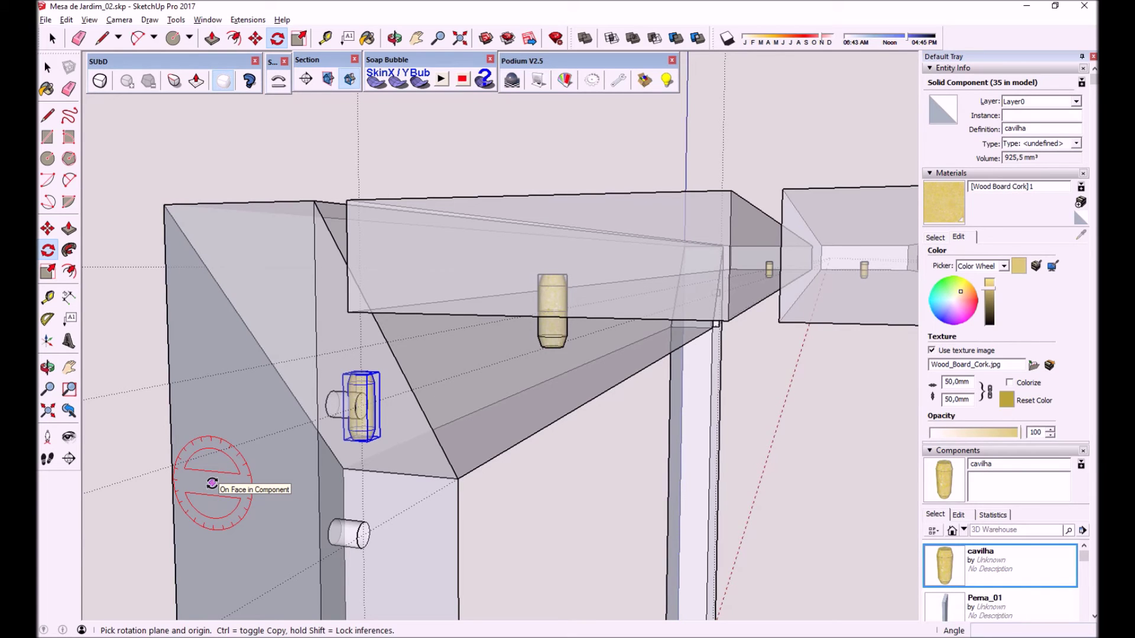
{"action": "key", "text": "shift"}
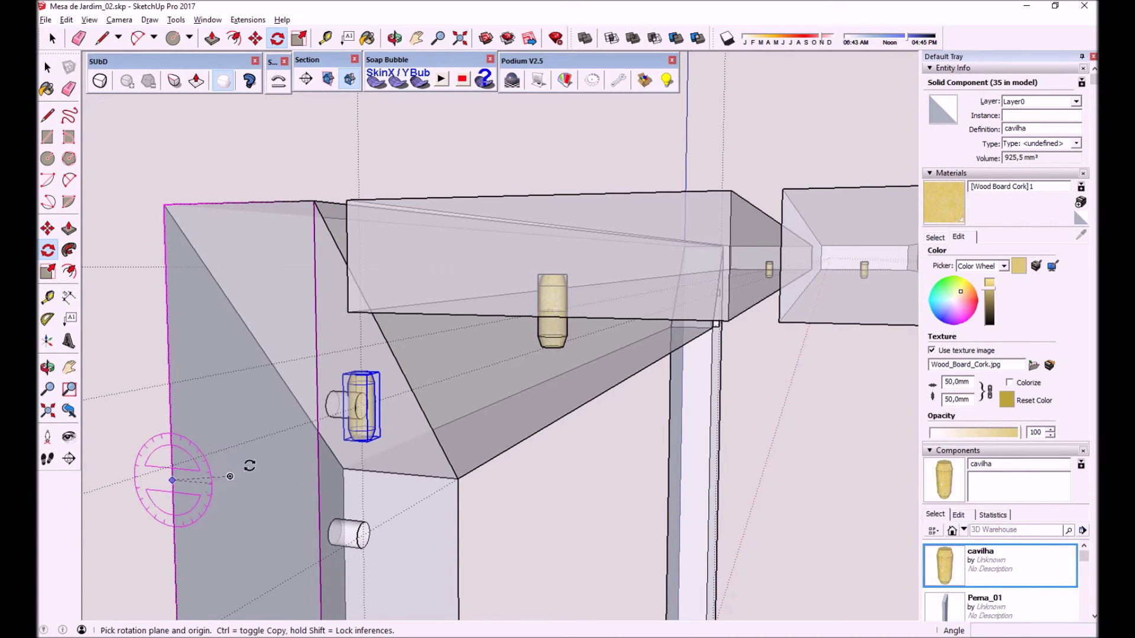
{"action": "scroll", "coordinate": [367, 406], "scroll_direction": "up", "scroll_amount": 3}
{"action": "scroll", "coordinate": [366, 390], "scroll_direction": "up", "scroll_amount": 2}
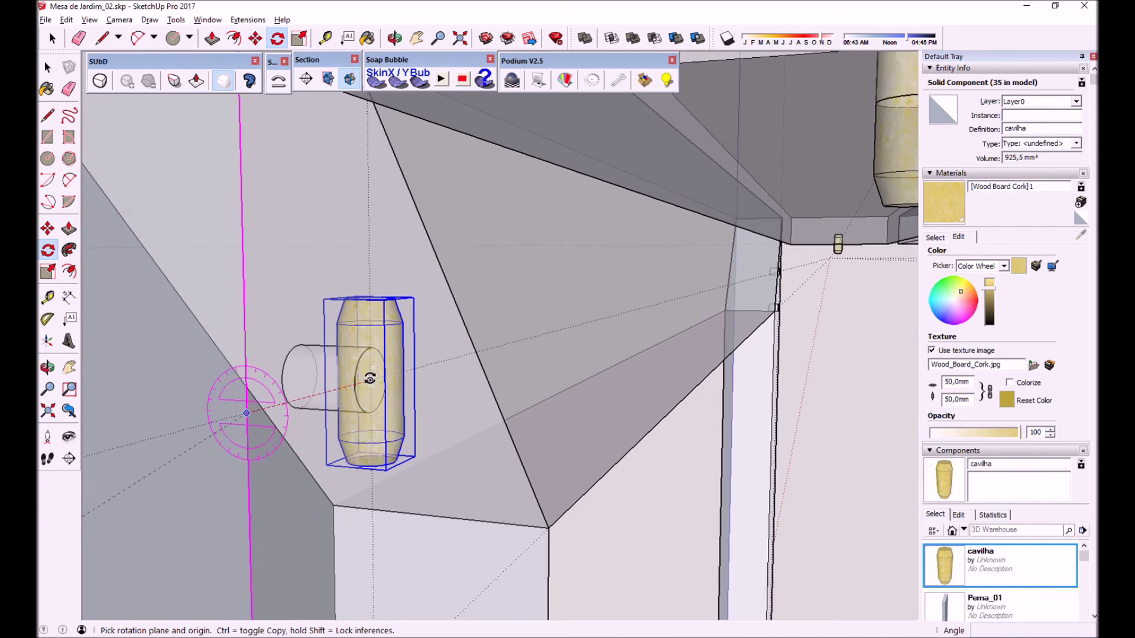
{"action": "scroll", "coordinate": [366, 385], "scroll_direction": "up", "scroll_amount": 2}
{"action": "scroll", "coordinate": [373, 381], "scroll_direction": "up", "scroll_amount": 2}
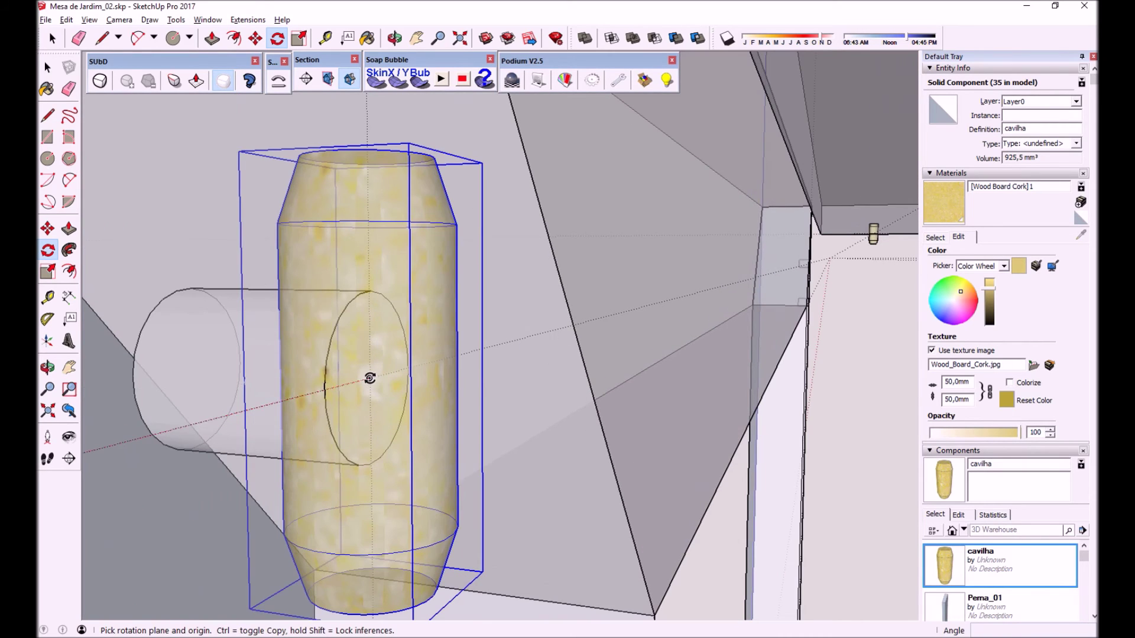
{"action": "scroll", "coordinate": [370, 378], "scroll_direction": "up", "scroll_amount": 2}
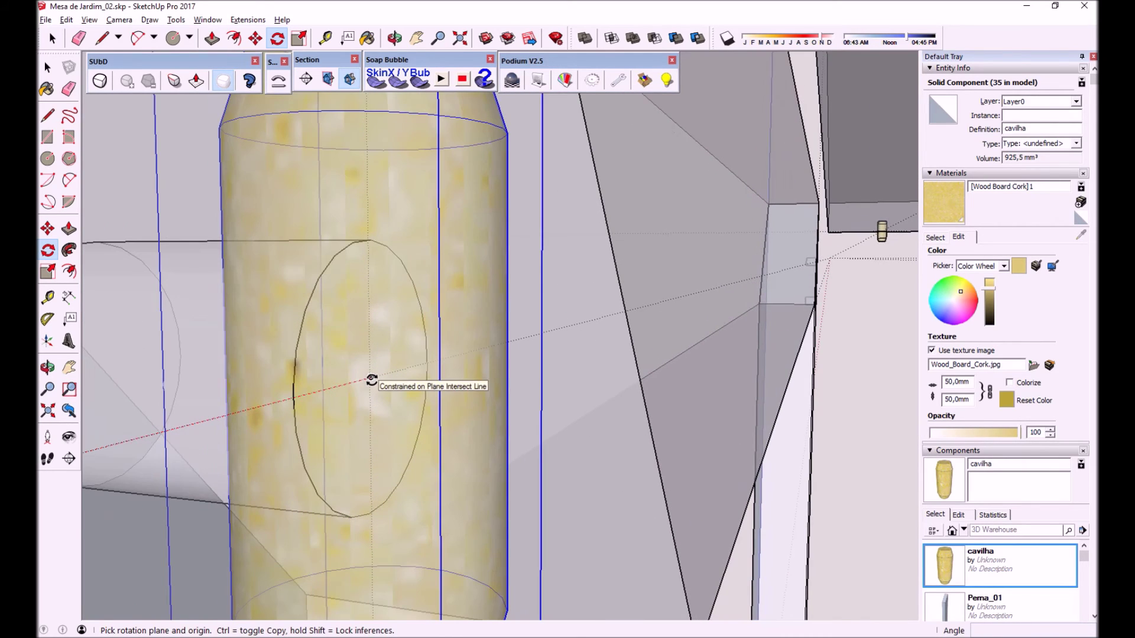
Rotate the dowel 90° about its centre, using an upward reference.
{"action": "left_click", "coordinate": [370, 378]}
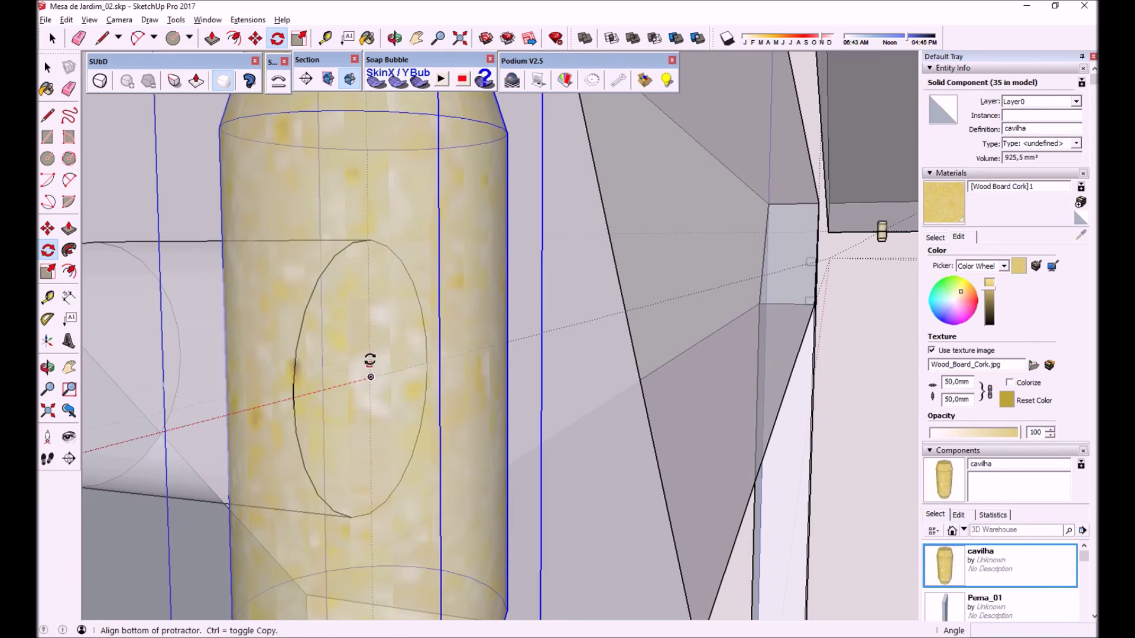
{"action": "scroll", "coordinate": [387, 282], "scroll_direction": "down", "scroll_amount": 5}
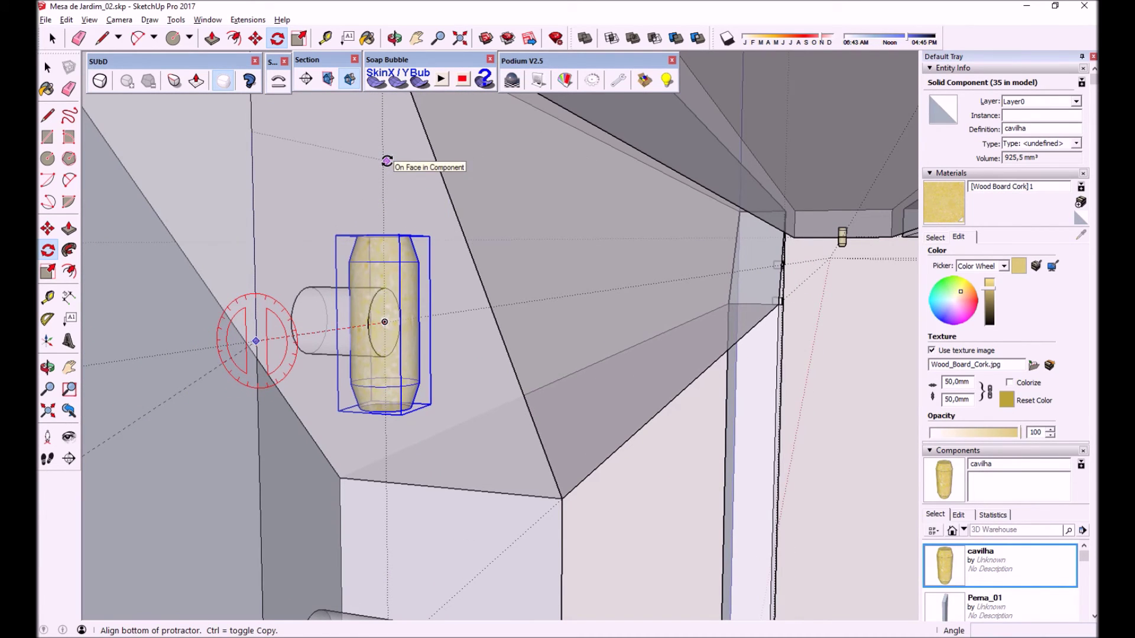
{"action": "scroll", "coordinate": [387, 161], "scroll_direction": "down", "scroll_amount": 2}
{"action": "scroll", "coordinate": [380, 193], "scroll_direction": "down", "scroll_amount": 2}
{"action": "scroll", "coordinate": [384, 177], "scroll_direction": "down", "scroll_amount": 2}
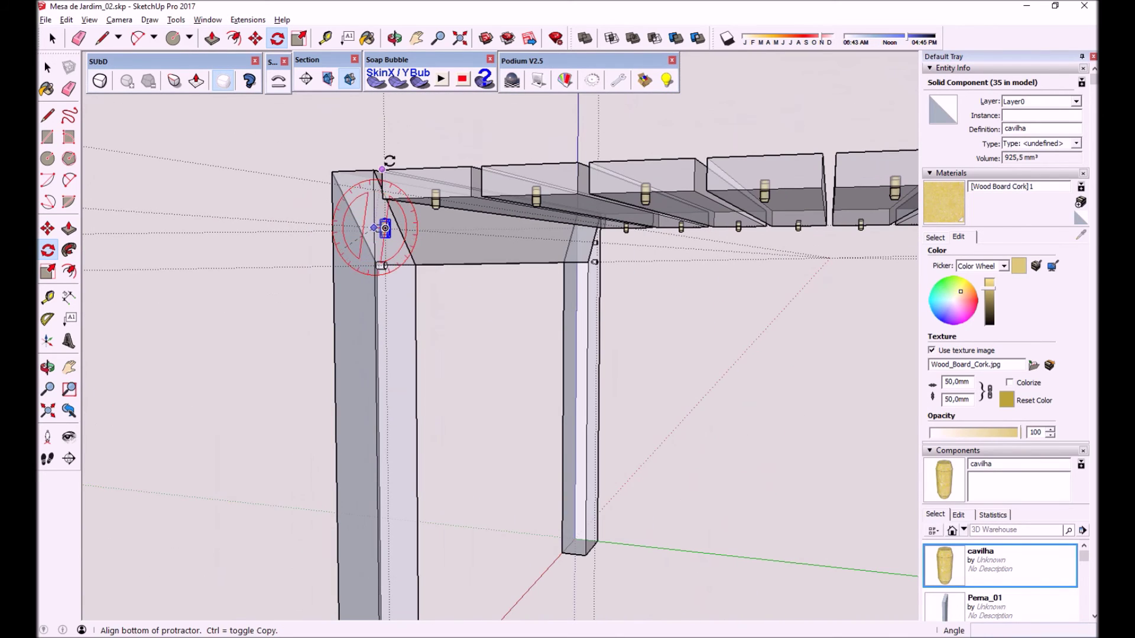
{"action": "left_click", "coordinate": [376, 117]}
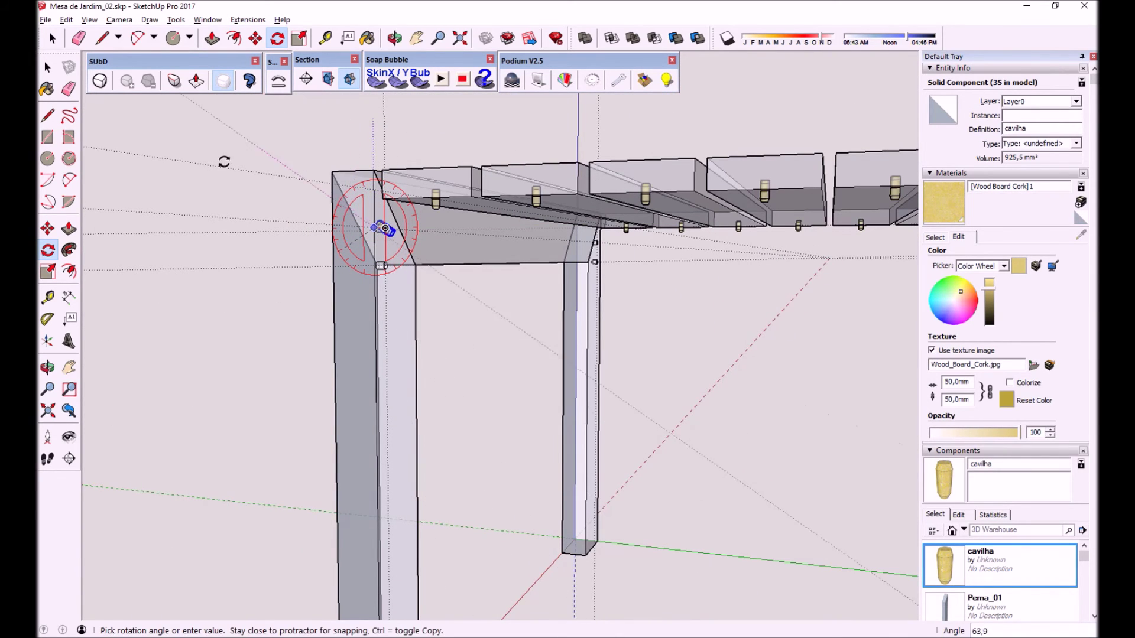
{"action": "left_click", "coordinate": [193, 233]}
Orbit around the leg corner to check the rotated dowel.
{"action": "scroll", "coordinate": [418, 240], "scroll_direction": "up", "scroll_amount": 3}
{"action": "scroll", "coordinate": [392, 222], "scroll_direction": "up", "scroll_amount": 3}
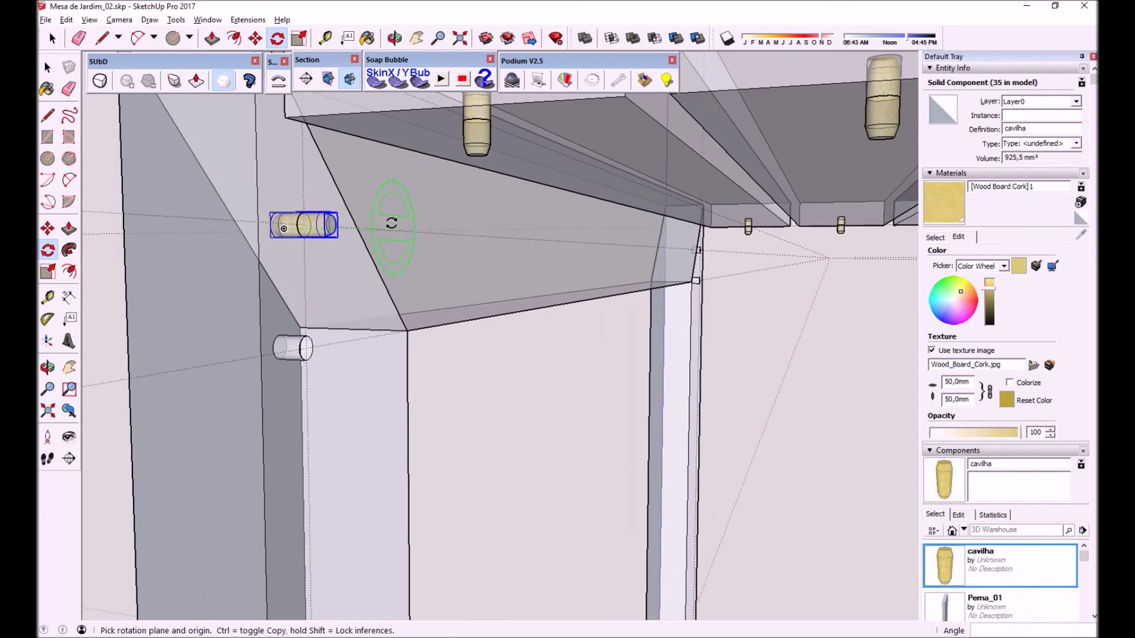
{"action": "middle_click_drag", "start_coordinate": [393, 223], "coordinate": [264, 250]}
{"action": "scroll", "coordinate": [384, 195], "scroll_direction": "up", "scroll_amount": 3}
{"action": "scroll", "coordinate": [406, 179], "scroll_direction": "up", "scroll_amount": 2}
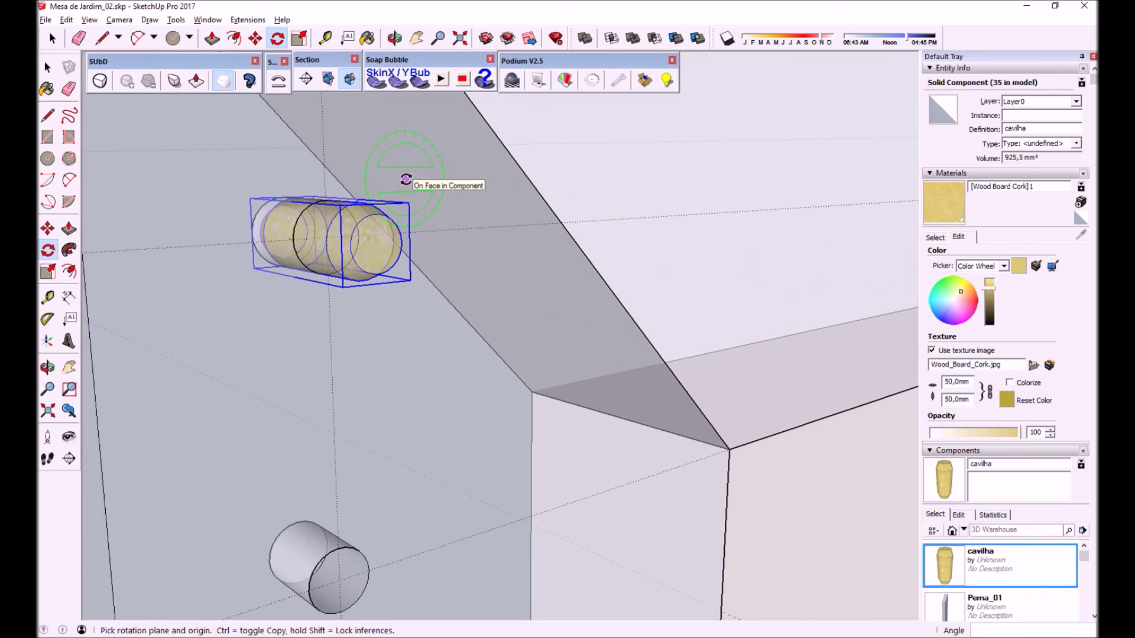
{"action": "scroll", "coordinate": [460, 233], "scroll_direction": "down", "scroll_amount": 2}
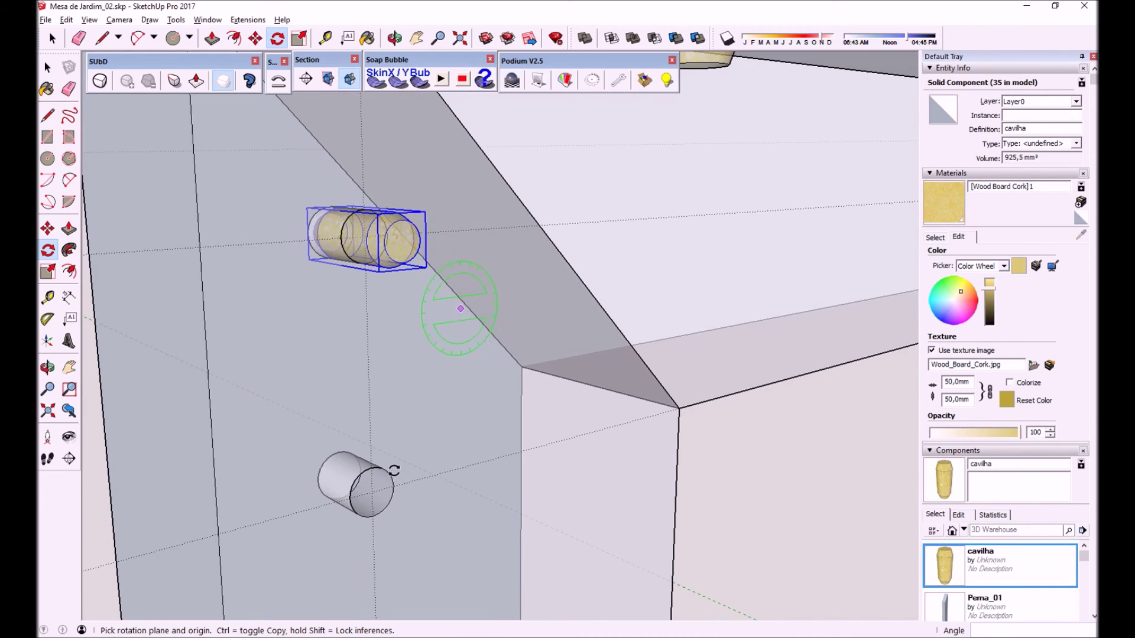
Copy the horizontal cavilha dowel down into the leg's lower hole with Move and Ctrl.
{"action": "left_click", "coordinate": [47, 234]}
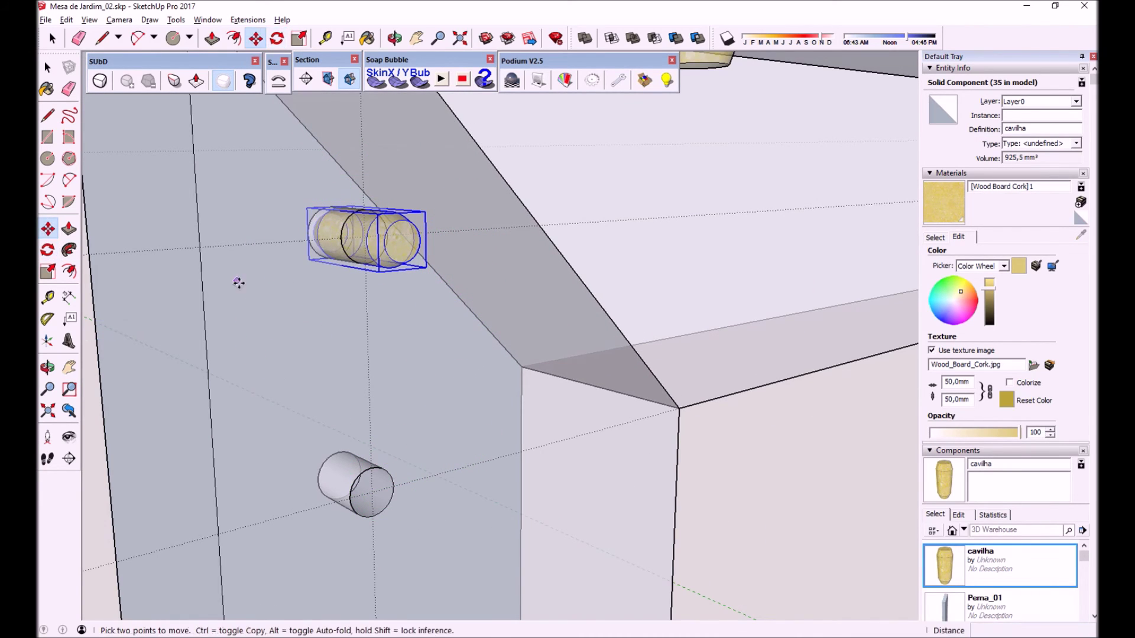
{"action": "left_click", "coordinate": [194, 246]}
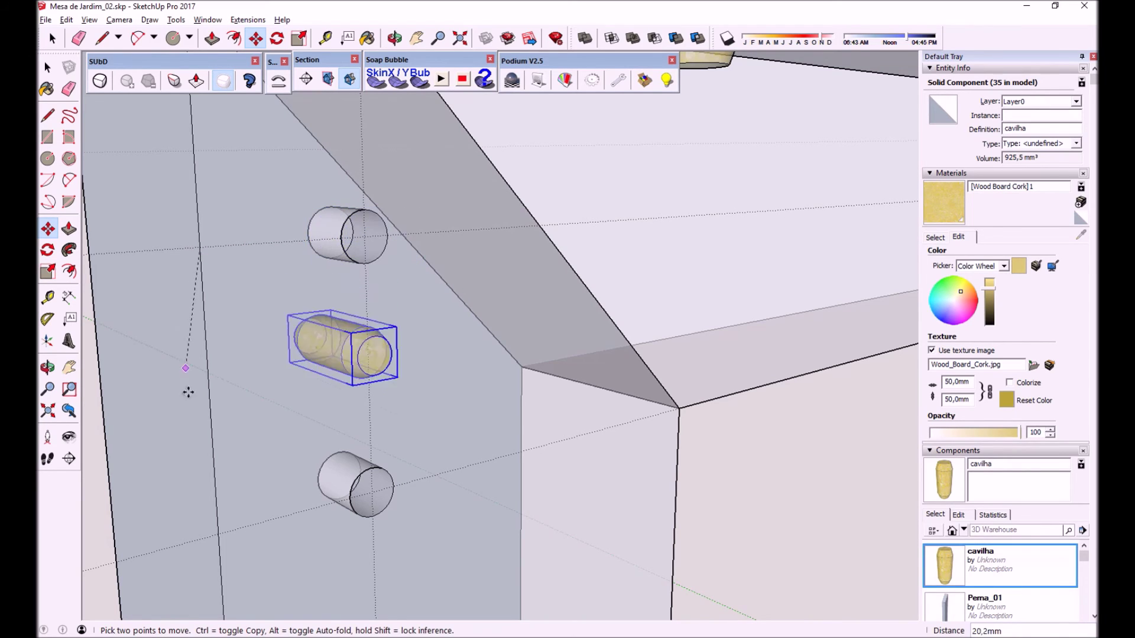
{"action": "key", "text": "ctrl"}
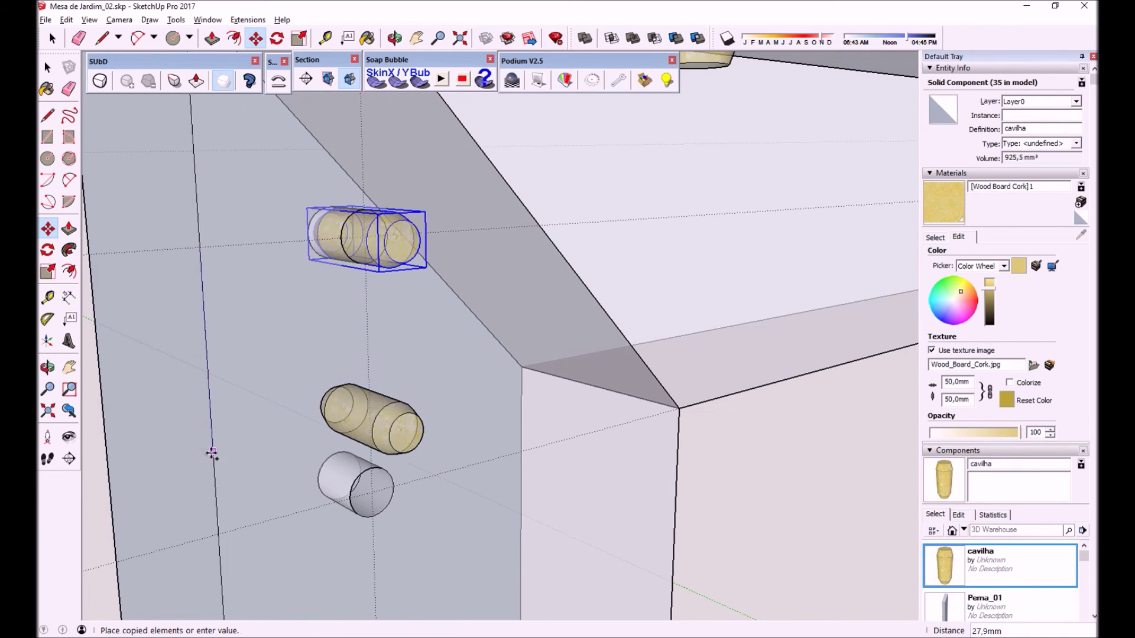
{"action": "left_click", "coordinate": [218, 534]}
{"action": "scroll", "coordinate": [356, 244], "scroll_direction": "down", "scroll_amount": 2}
{"action": "scroll", "coordinate": [356, 244], "scroll_direction": "down", "scroll_amount": 3}
{"action": "mouse_move", "coordinate": [562, 309]}
{"action": "middle_mouse_down"}
{"action": "mouse_move", "coordinate": [461, 253]}
{"action": "mouse_move", "coordinate": [499, 263]}
{"action": "mouse_move", "coordinate": [456, 250]}
{"action": "mouse_move", "coordinate": [110, 239]}
{"action": "middle_mouse_up"}
{"action": "key", "text": "space"}
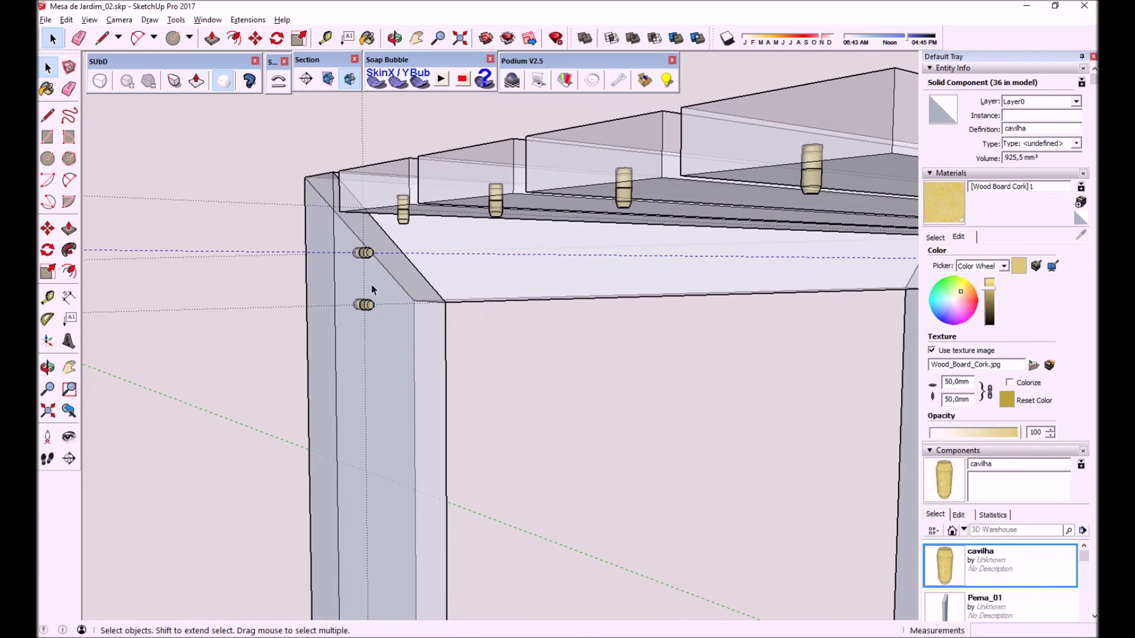
Select both the upper and lower dowels on the leg.
{"action": "scroll", "coordinate": [370, 283], "scroll_direction": "up", "scroll_amount": 2}
{"action": "left_click", "coordinate": [360, 237]}
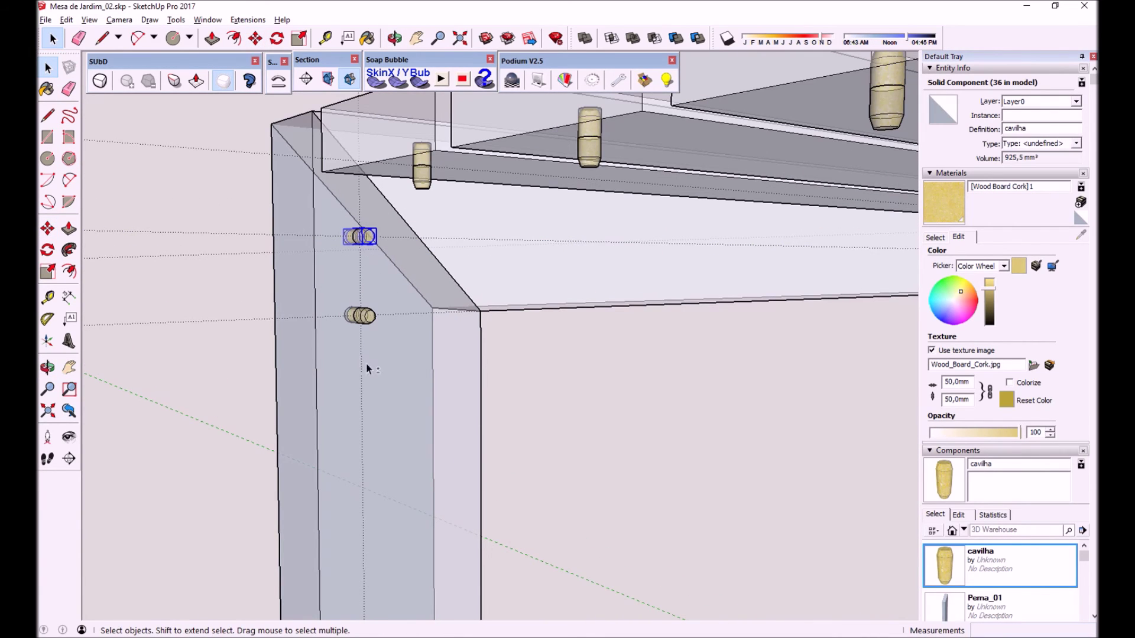
{"action": "left_click", "coordinate": [370, 324], "text": "shift"}
{"action": "scroll", "coordinate": [358, 195], "scroll_direction": "up", "scroll_amount": 2}
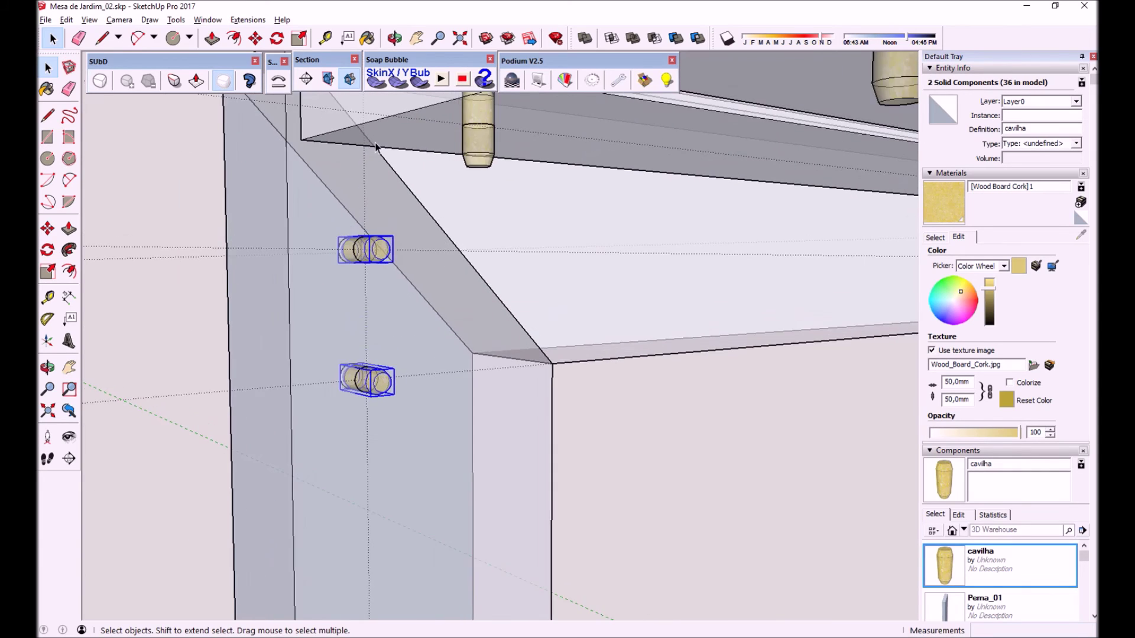
{"action": "scroll", "coordinate": [357, 195], "scroll_direction": "up", "scroll_amount": 1}
Copy the two dowels 950 mm into the opposite leg's holes.
{"action": "left_click", "coordinate": [48, 228]}
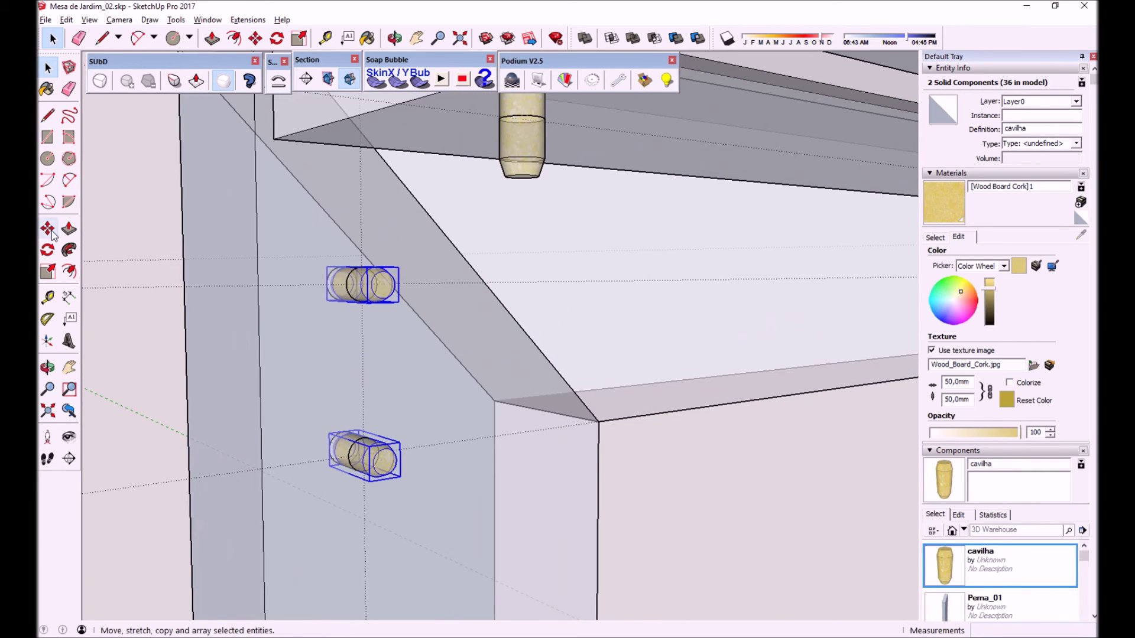
{"action": "left_click", "coordinate": [361, 209]}
{"action": "key", "text": "ctrl"}
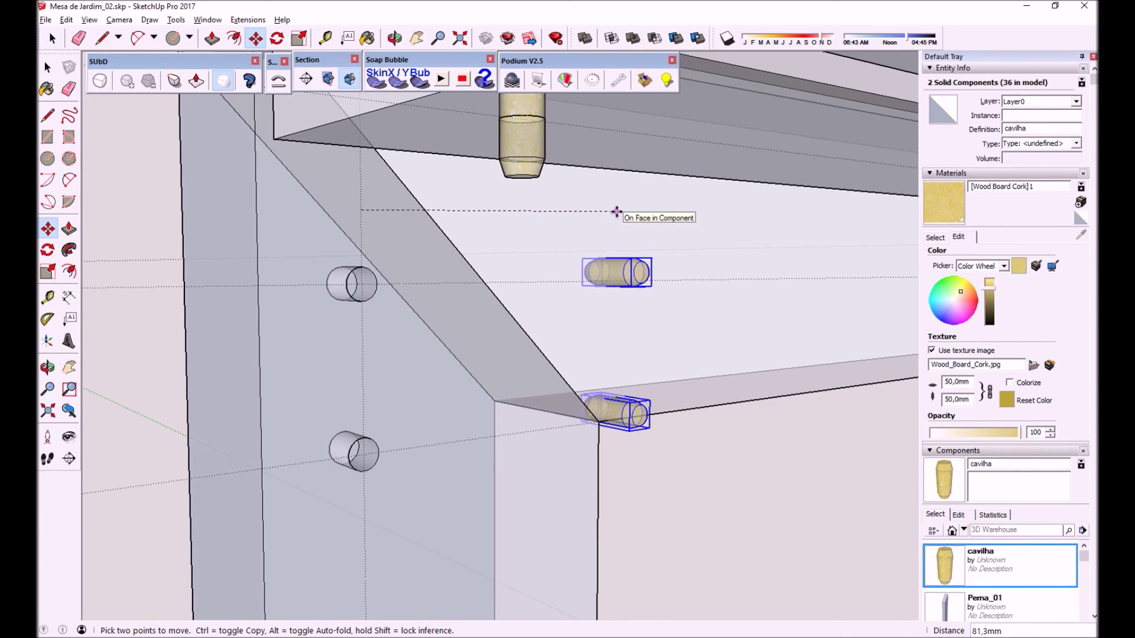
{"action": "scroll", "coordinate": [615, 215], "scroll_direction": "down", "scroll_amount": 1}
{"action": "scroll", "coordinate": [613, 218], "scroll_direction": "down", "scroll_amount": 2}
{"action": "scroll", "coordinate": [431, 258], "scroll_direction": "up", "scroll_amount": 2}
{"action": "scroll", "coordinate": [683, 238], "scroll_direction": "up", "scroll_amount": 1}
{"action": "scroll", "coordinate": [683, 239], "scroll_direction": "up", "scroll_amount": 1}
{"action": "scroll", "coordinate": [633, 240], "scroll_direction": "up", "scroll_amount": 1}
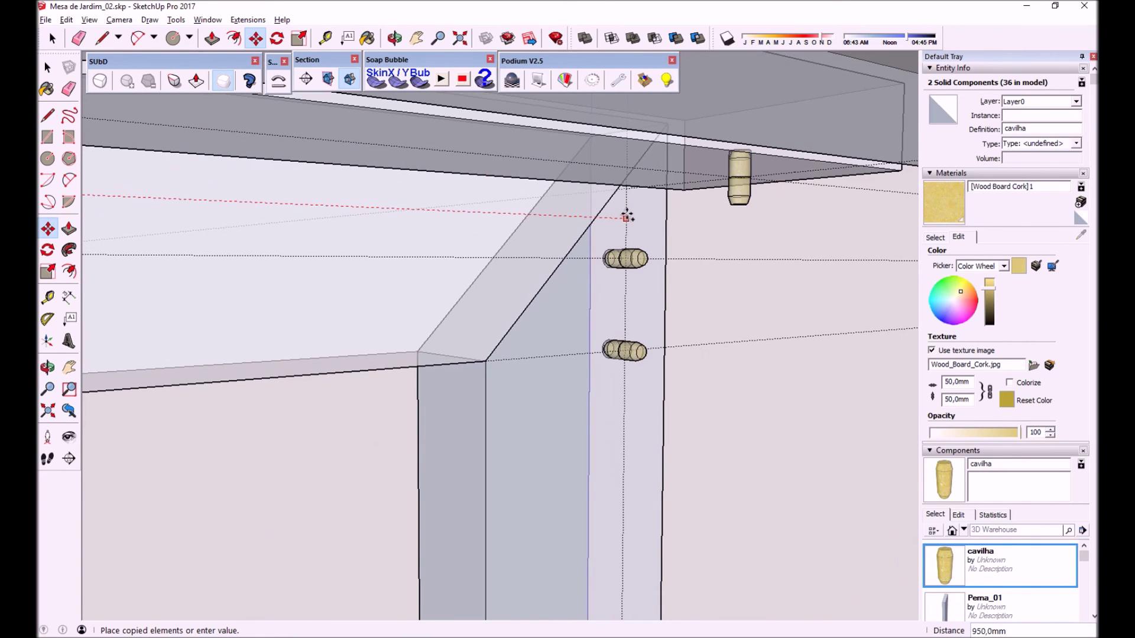
{"action": "left_click", "coordinate": [626, 218]}
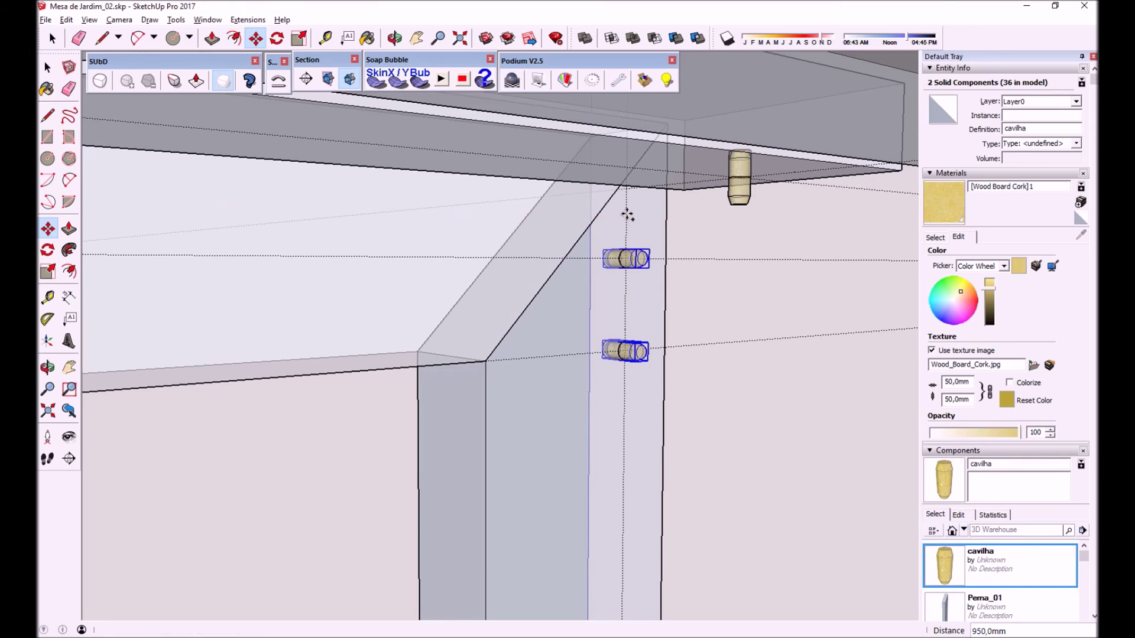
{"action": "scroll", "coordinate": [626, 214], "scroll_direction": "down", "scroll_amount": 2}
{"action": "scroll", "coordinate": [623, 221], "scroll_direction": "down", "scroll_amount": 2}
{"action": "scroll", "coordinate": [624, 224], "scroll_direction": "down", "scroll_amount": 2}
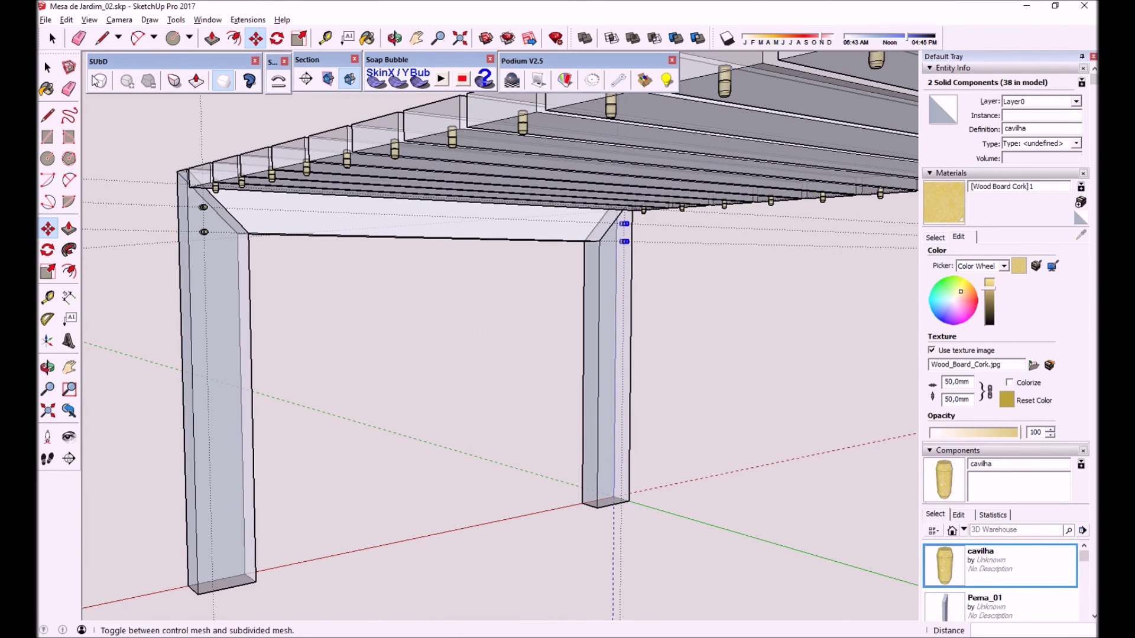
{"action": "left_click", "coordinate": [48, 66]}
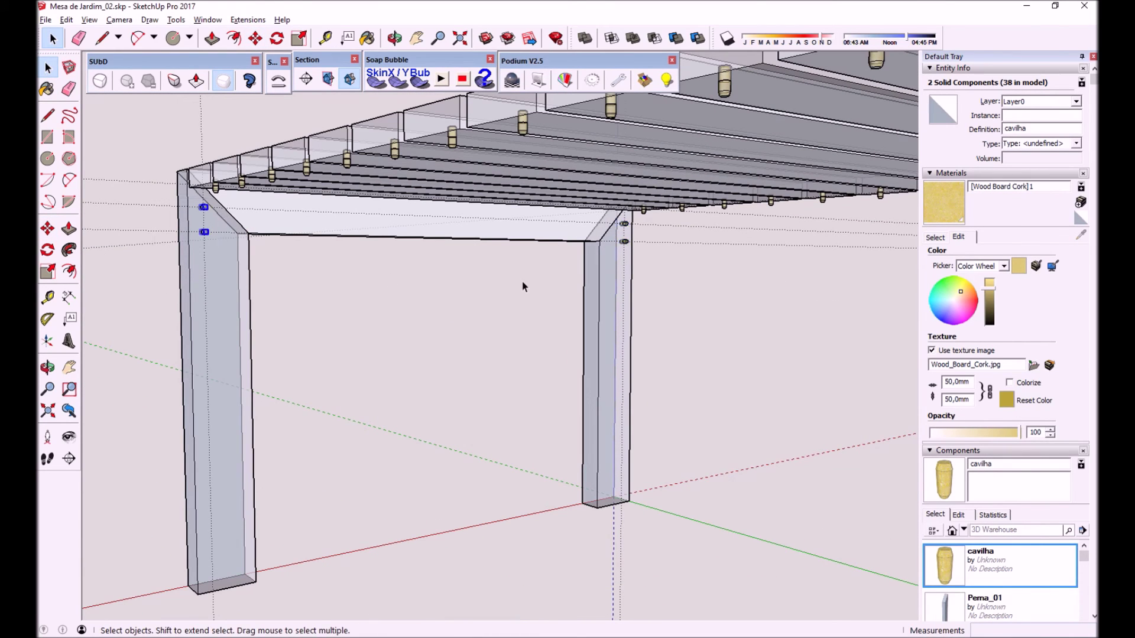
Add the right leg's dowels to the selection and start copying from the slat corner.
{"action": "left_click_drag", "start_coordinate": [563, 281], "coordinate": [645, 229], "text": "shift"}
{"action": "mouse_move", "coordinate": [646, 229]}
{"action": "middle_mouse_down"}
{"action": "mouse_move", "coordinate": [420, 339]}
{"action": "mouse_move", "coordinate": [456, 384]}
{"action": "middle_mouse_up"}
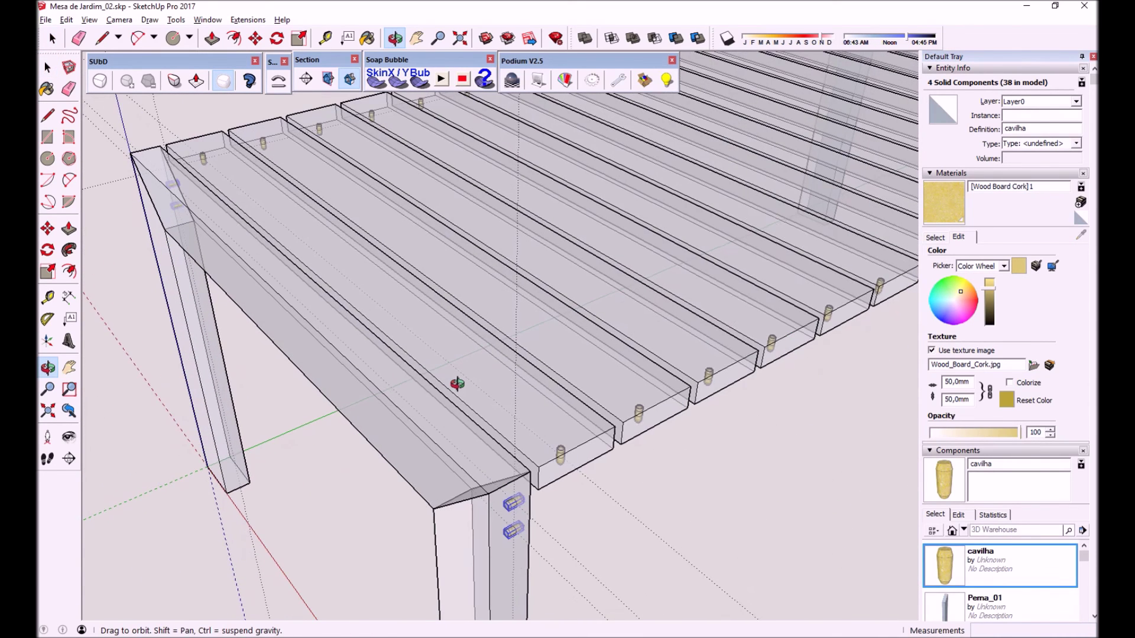
{"action": "left_click", "coordinate": [52, 234]}
{"action": "scroll", "coordinate": [524, 471], "scroll_direction": "up", "scroll_amount": 3}
{"action": "scroll", "coordinate": [525, 471], "scroll_direction": "up", "scroll_amount": 2}
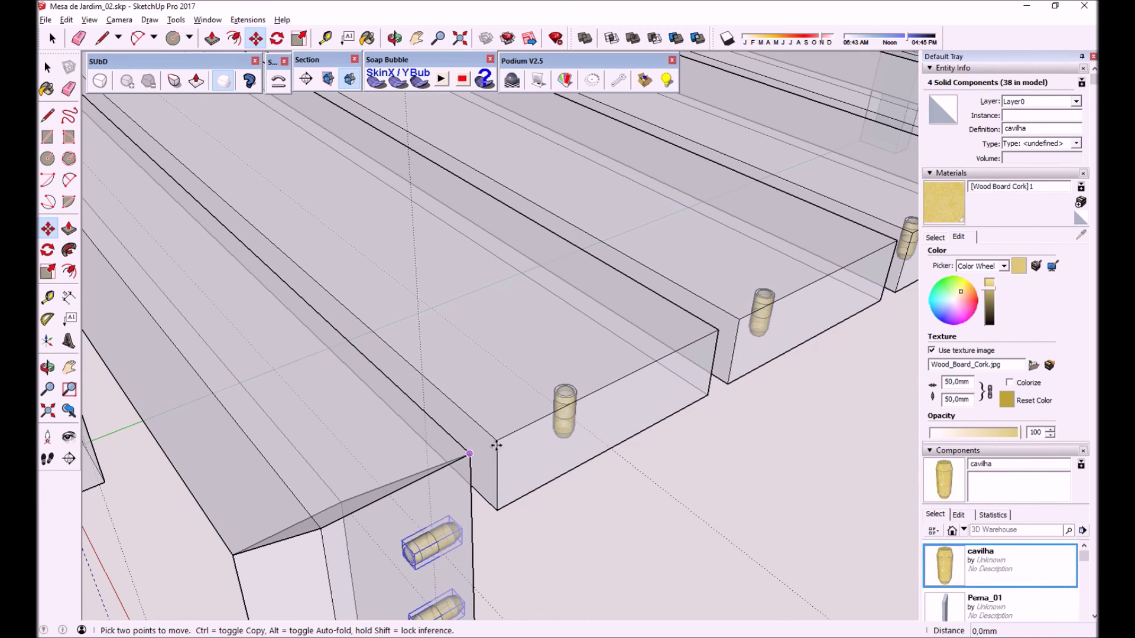
{"action": "left_click", "coordinate": [469, 454]}
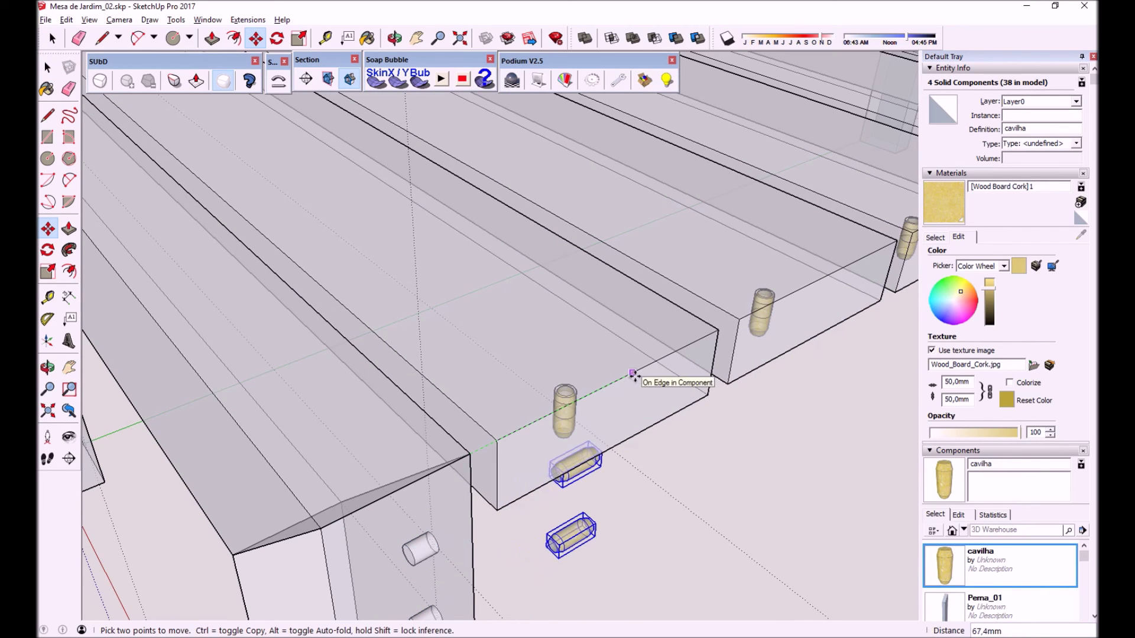
{"action": "key", "text": "ctrl"}
Place the four dowel copies 1900 mm away at the far legs.
{"action": "scroll", "coordinate": [623, 394], "scroll_direction": "down", "scroll_amount": 2}
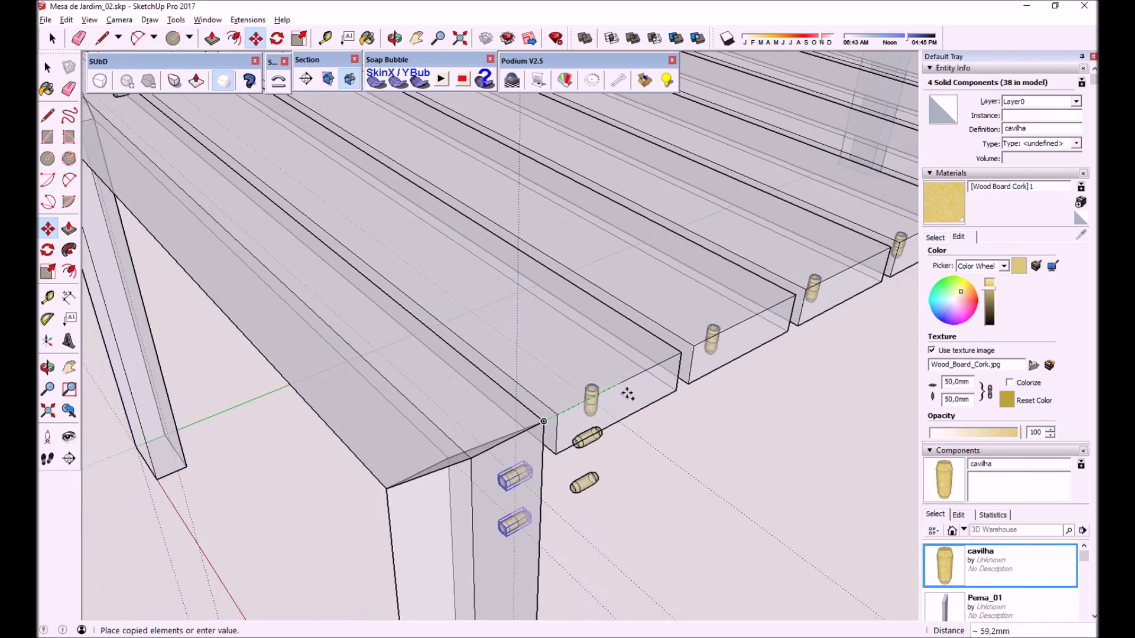
{"action": "scroll", "coordinate": [625, 396], "scroll_direction": "down", "scroll_amount": 1}
{"action": "scroll", "coordinate": [627, 398], "scroll_direction": "down", "scroll_amount": 3}
{"action": "middle_click_drag", "start_coordinate": [627, 398], "coordinate": [703, 296]}
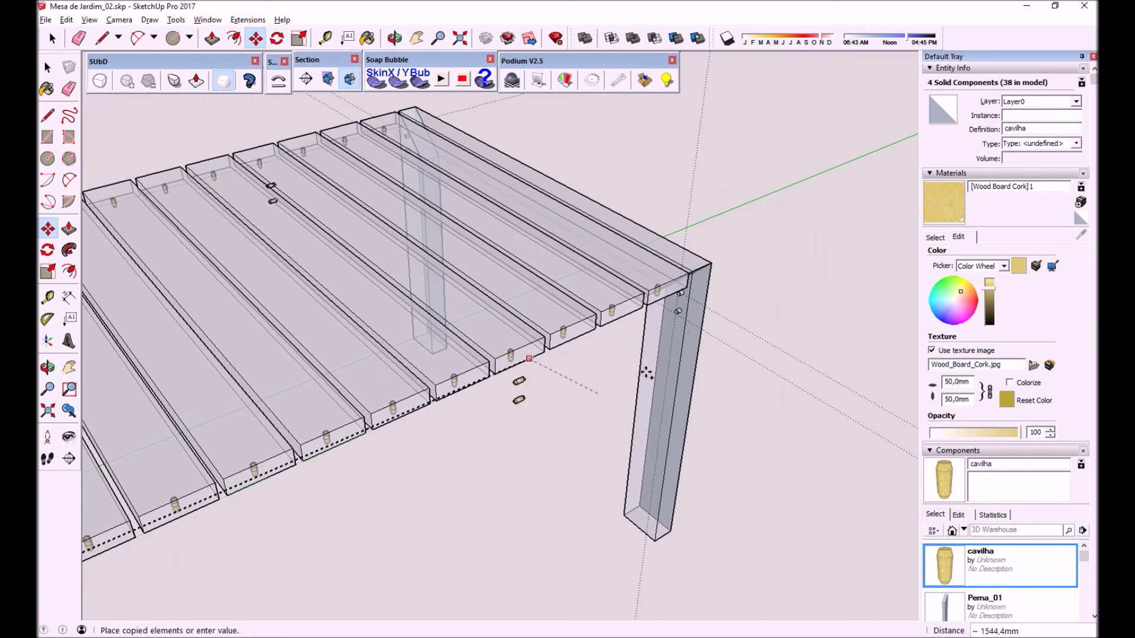
{"action": "scroll", "coordinate": [703, 296], "scroll_direction": "up", "scroll_amount": 3}
{"action": "scroll", "coordinate": [703, 296], "scroll_direction": "up", "scroll_amount": 2}
{"action": "scroll", "coordinate": [661, 254], "scroll_direction": "up", "scroll_amount": 2}
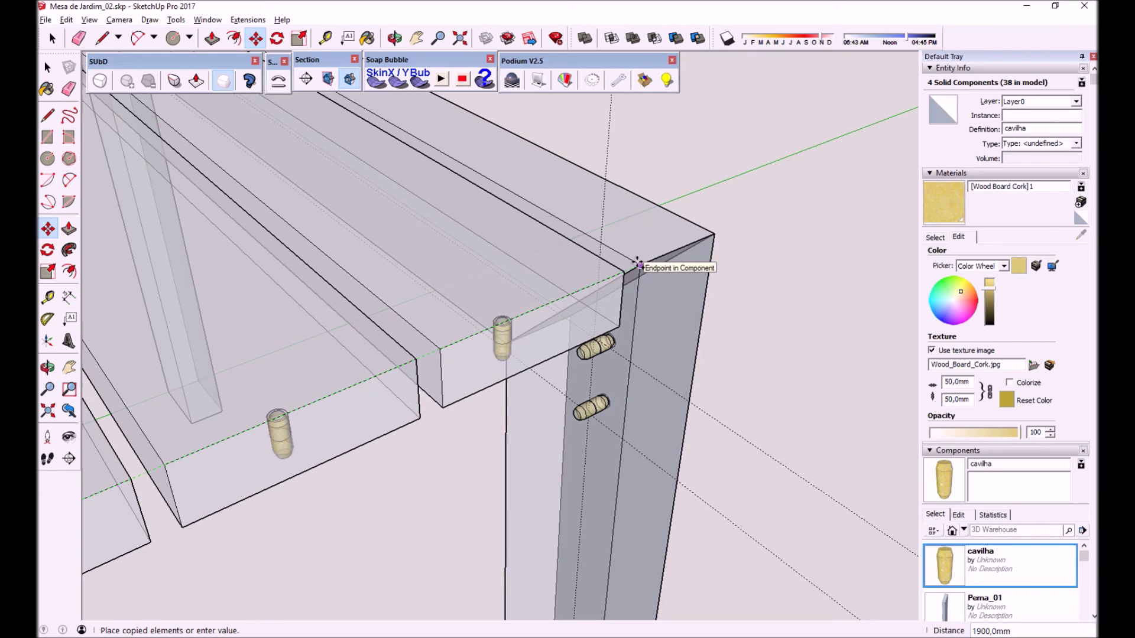
{"action": "left_click", "coordinate": [639, 264]}
Return to Select and clear the selection.
{"action": "scroll", "coordinate": [532, 343], "scroll_direction": "down", "scroll_amount": 3}
{"action": "scroll", "coordinate": [532, 342], "scroll_direction": "down", "scroll_amount": 3}
{"action": "middle_click_drag", "start_coordinate": [378, 400], "coordinate": [550, 281]}
{"action": "scroll", "coordinate": [473, 331], "scroll_direction": "up", "scroll_amount": 3}
{"action": "scroll", "coordinate": [524, 355], "scroll_direction": "up", "scroll_amount": 3}
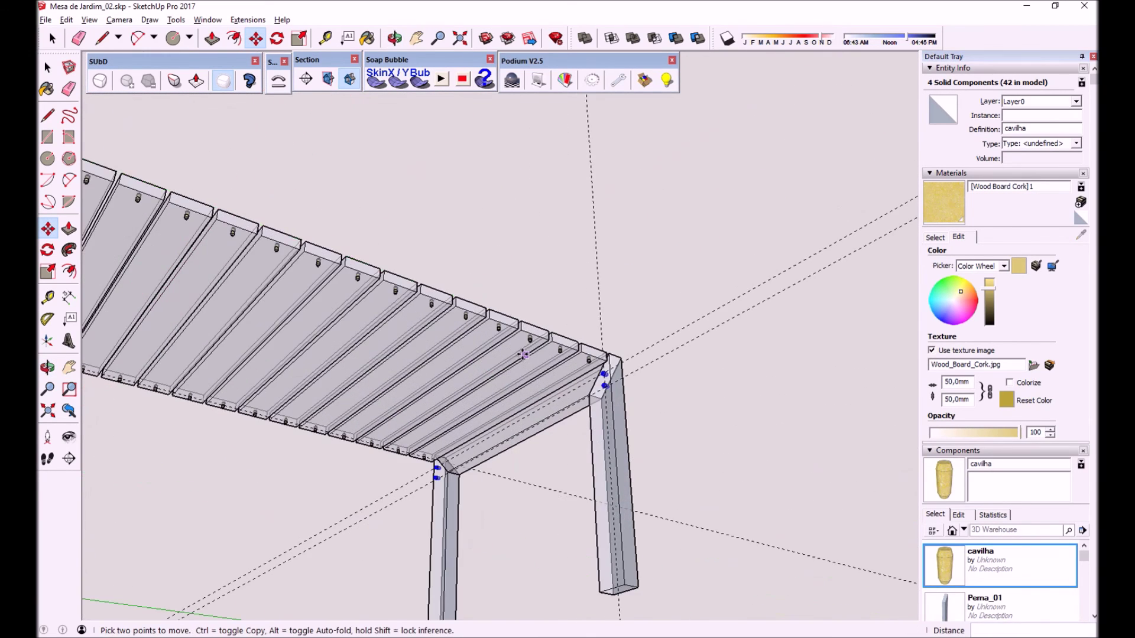
{"action": "key", "text": "space"}
{"action": "scroll", "coordinate": [650, 396], "scroll_direction": "up", "scroll_amount": 2}
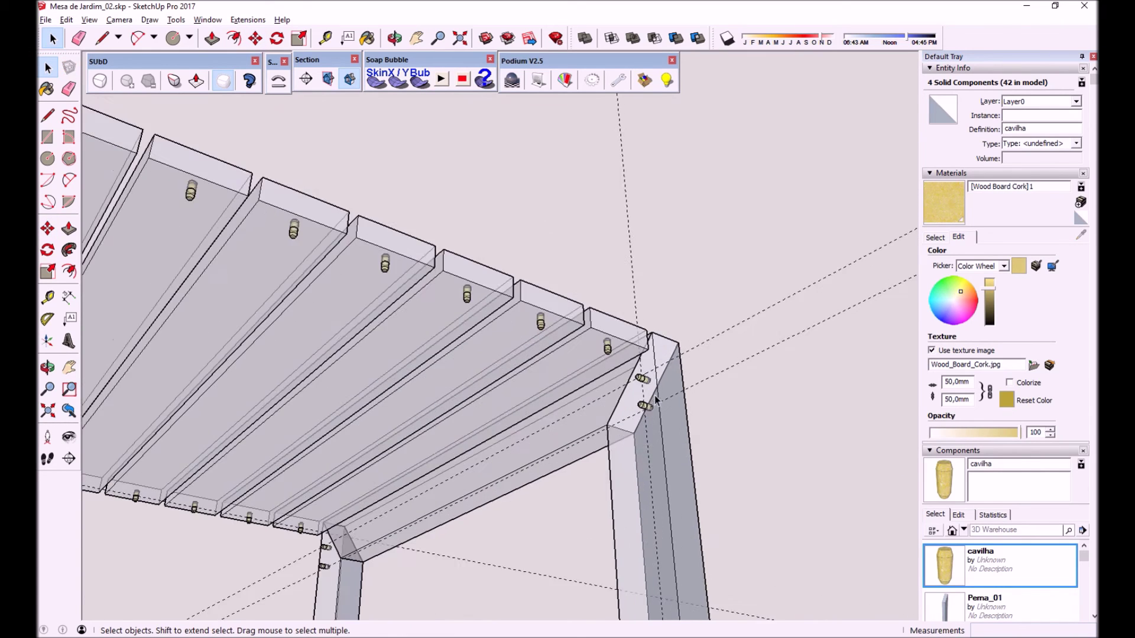
{"action": "left_click", "coordinate": [661, 256]}
Orbit out to an oblique side view of the whole table.
{"action": "mouse_move", "coordinate": [661, 256]}
{"action": "middle_mouse_down"}
{"action": "mouse_move", "coordinate": [150, 411]}
{"action": "mouse_move", "coordinate": [406, 410]}
{"action": "mouse_move", "coordinate": [298, 322]}
{"action": "mouse_move", "coordinate": [206, 347]}
{"action": "middle_mouse_up"}
{"action": "scroll", "coordinate": [206, 347], "scroll_direction": "up", "scroll_amount": 3}
{"action": "scroll", "coordinate": [206, 348], "scroll_direction": "up", "scroll_amount": 2}
{"action": "scroll", "coordinate": [206, 348], "scroll_direction": "up", "scroll_amount": 2}
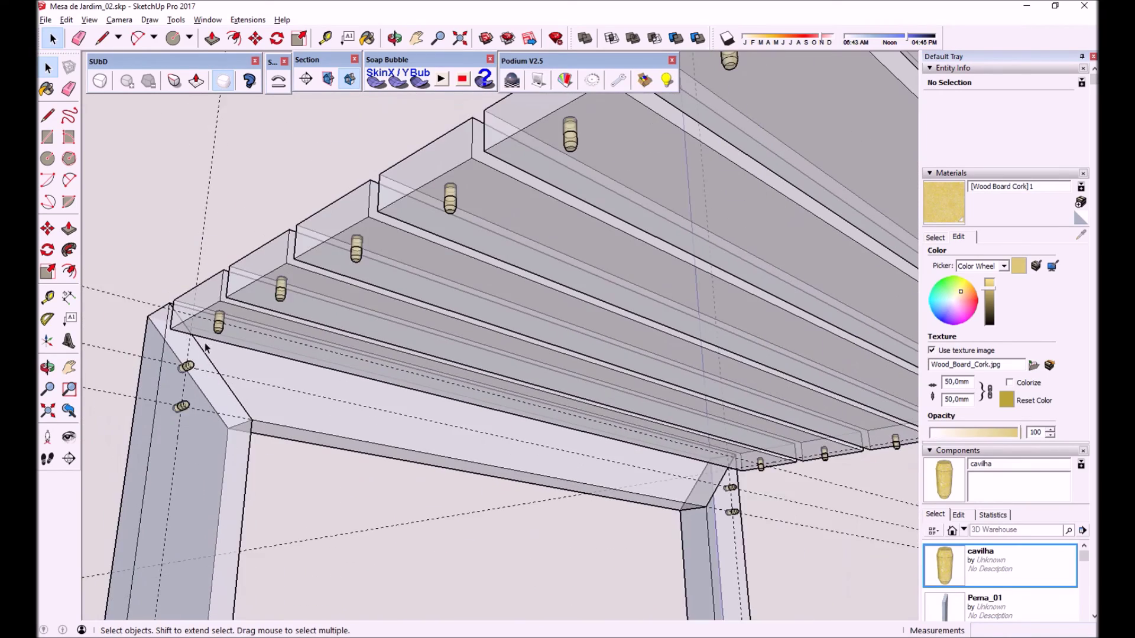
{"action": "scroll", "coordinate": [206, 347], "scroll_direction": "down", "scroll_amount": 2}
{"action": "scroll", "coordinate": [378, 364], "scroll_direction": "down", "scroll_amount": 1}
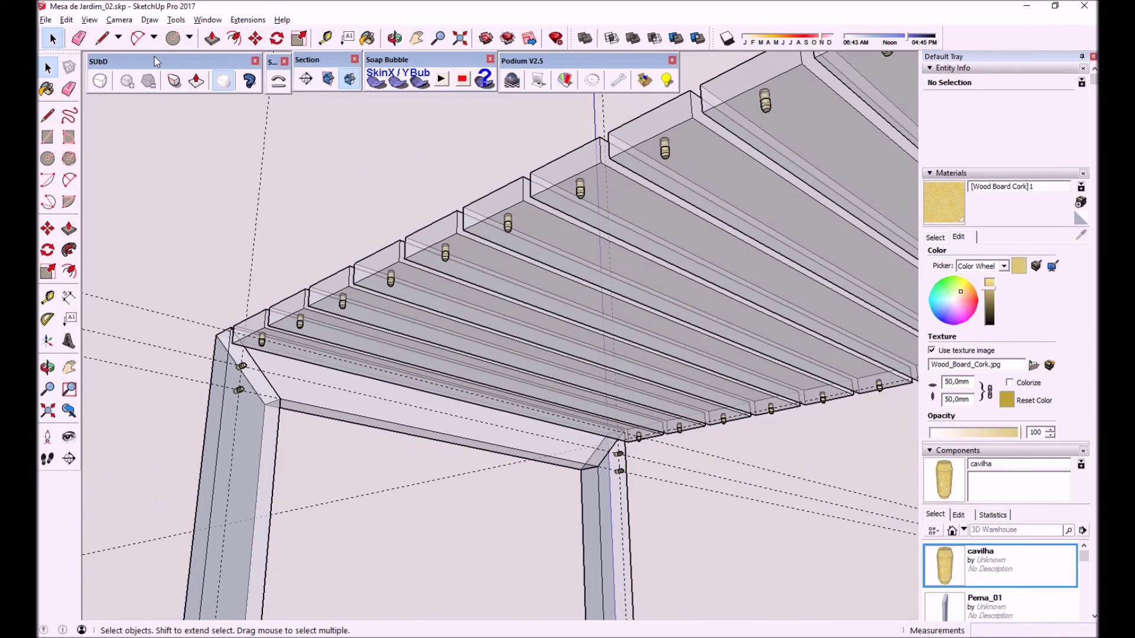
{"action": "scroll", "coordinate": [355, 256], "scroll_direction": "down", "scroll_amount": 2}
{"action": "mouse_move", "coordinate": [355, 257]}
{"action": "middle_mouse_down"}
{"action": "mouse_move", "coordinate": [453, 314]}
{"action": "mouse_move", "coordinate": [425, 302]}
{"action": "middle_mouse_up"}
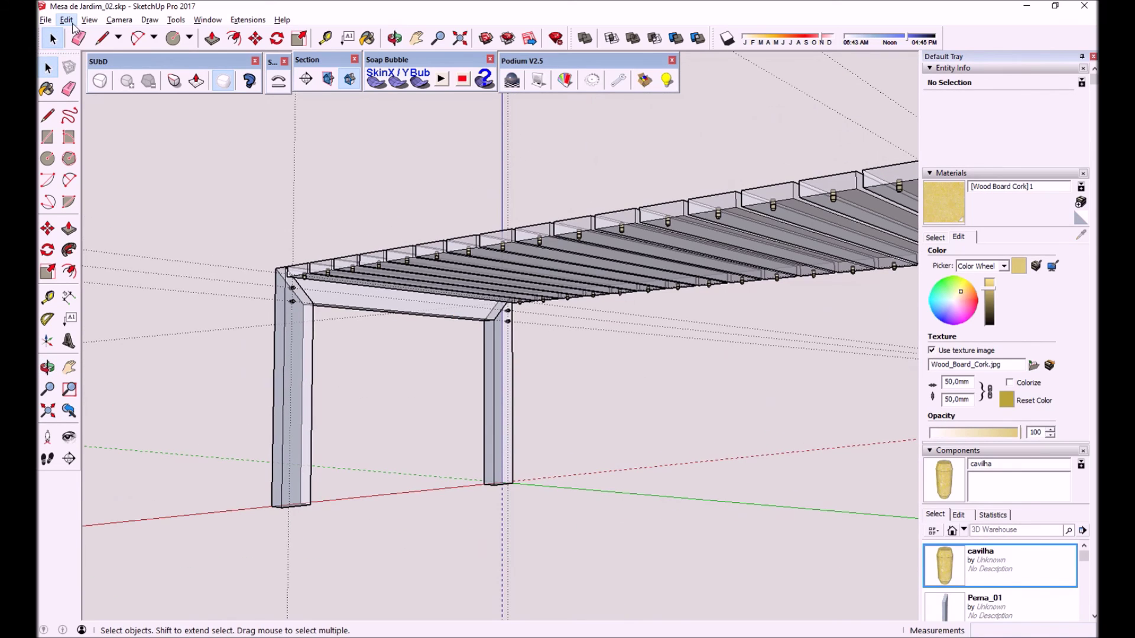
Unhide all hidden parts via Edit > Unhide > All and view the table end.
{"action": "left_click", "coordinate": [73, 25]}
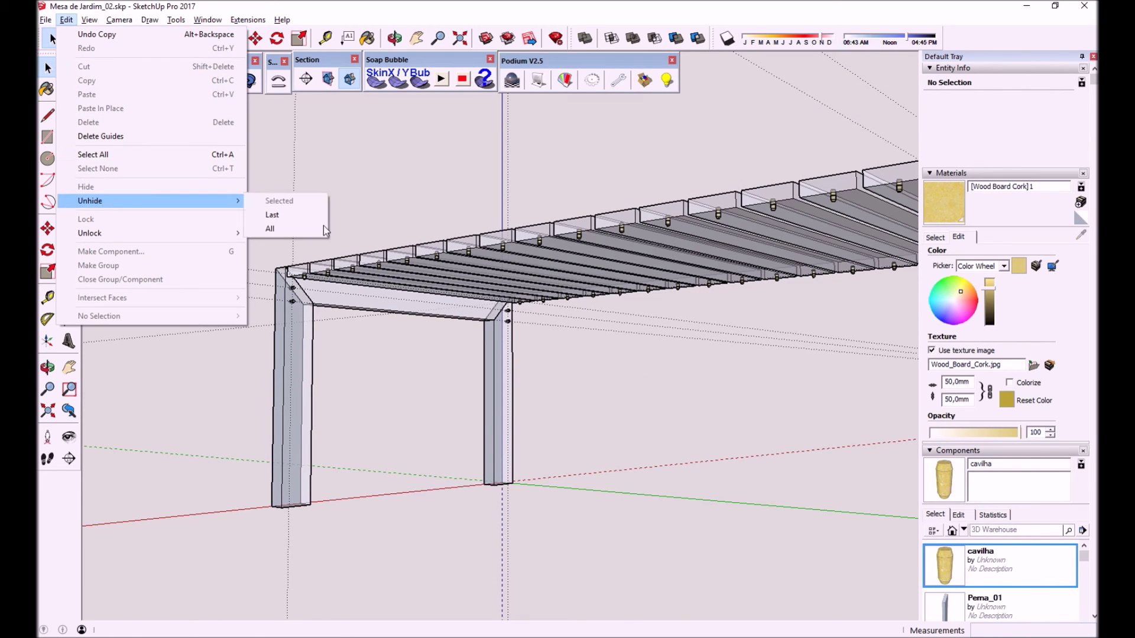
{"action": "left_click", "coordinate": [277, 228]}
{"action": "mouse_move", "coordinate": [332, 258]}
{"action": "middle_mouse_down"}
{"action": "mouse_move", "coordinate": [387, 286]}
{"action": "mouse_move", "coordinate": [284, 349]}
{"action": "mouse_move", "coordinate": [170, 329]}
{"action": "mouse_move", "coordinate": [321, 357]}
{"action": "mouse_move", "coordinate": [390, 390]}
{"action": "middle_mouse_up"}
{"action": "scroll", "coordinate": [320, 357], "scroll_direction": "down", "scroll_amount": 3}
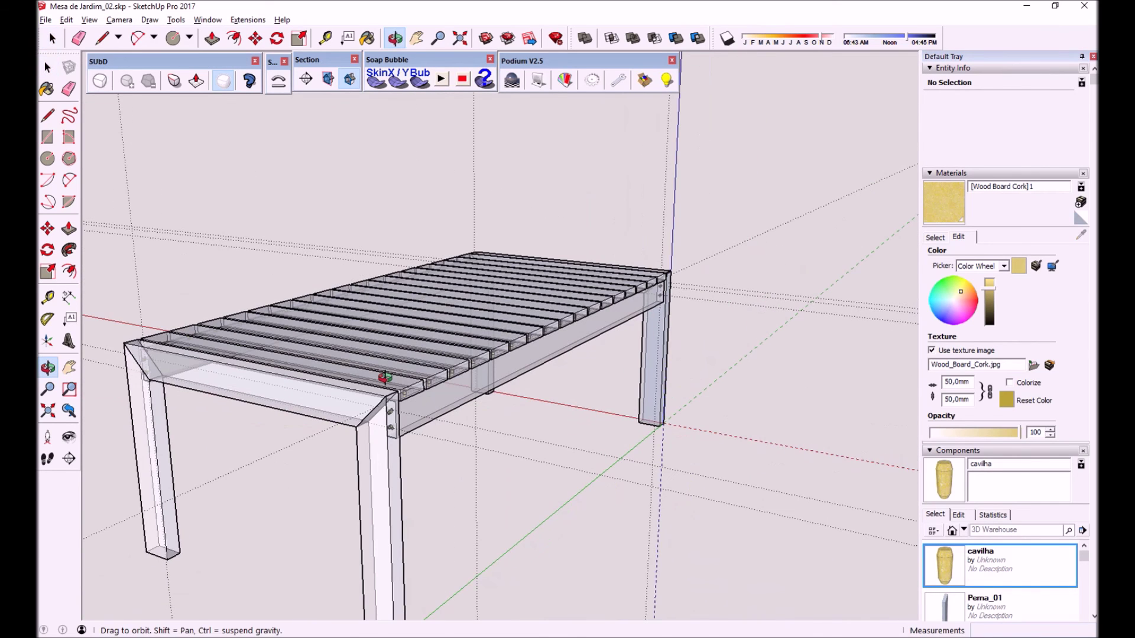
{"action": "scroll", "coordinate": [396, 416], "scroll_direction": "up", "scroll_amount": 3}
{"action": "scroll", "coordinate": [397, 416], "scroll_direction": "down", "scroll_amount": 1}
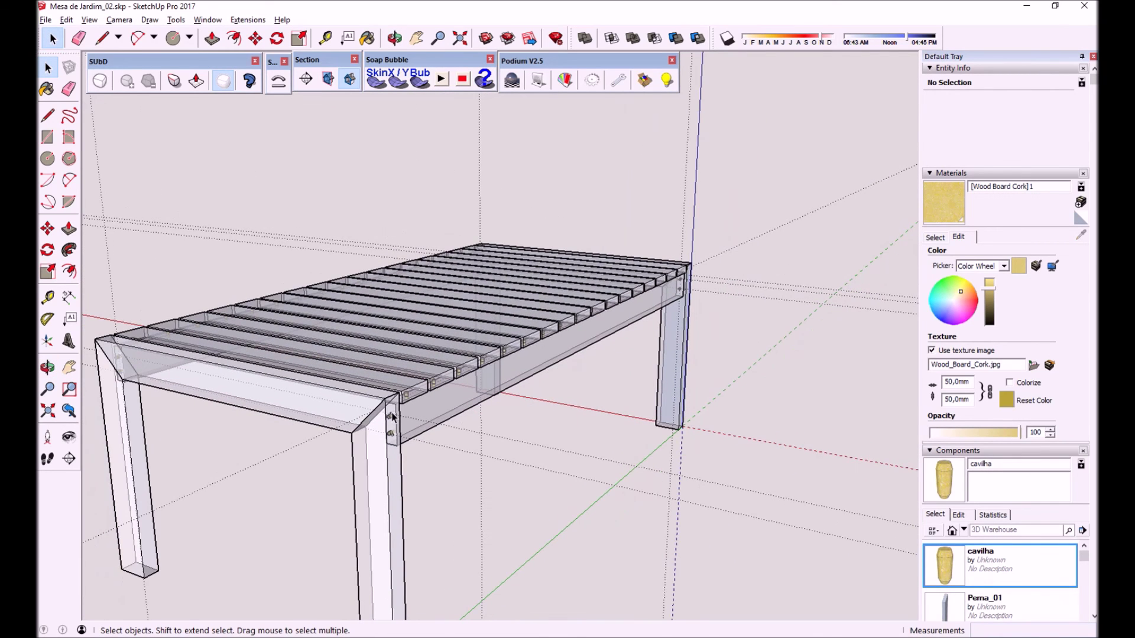